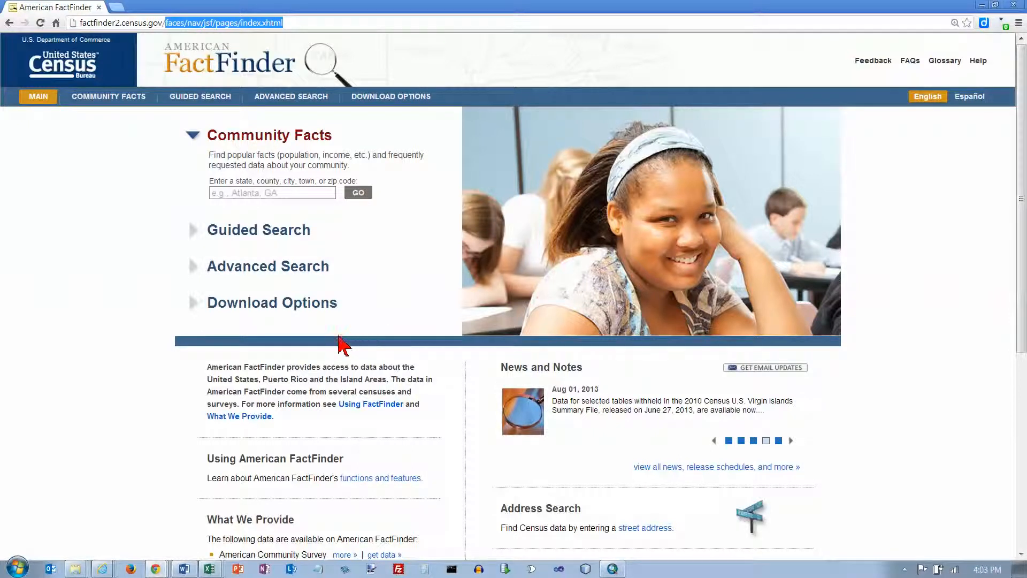
In the advanced search, look up geographies by name for "Cook County, Illinois".
{"action": "left_click", "coordinate": [288, 269]}
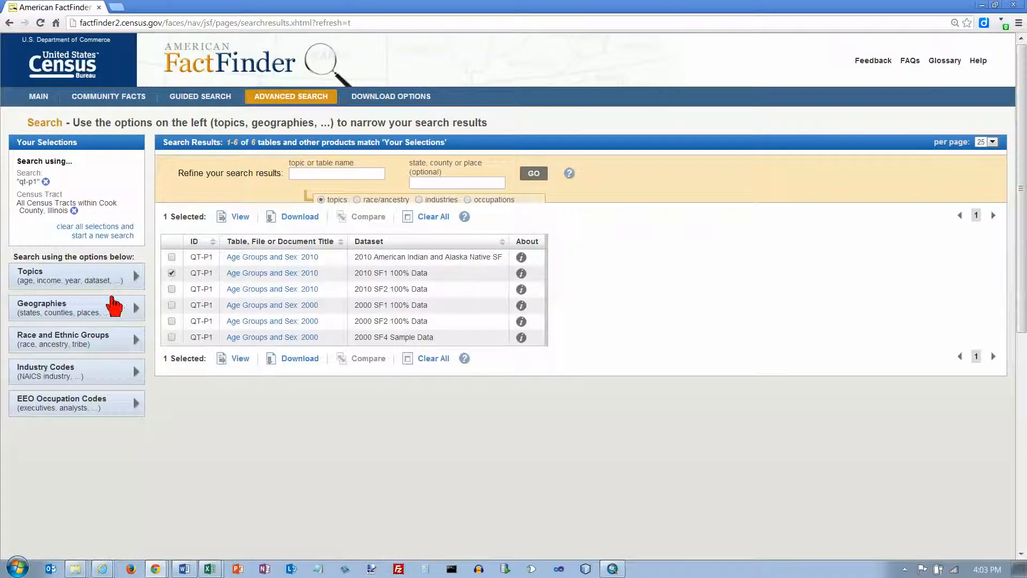
{"action": "left_click", "coordinate": [58, 310]}
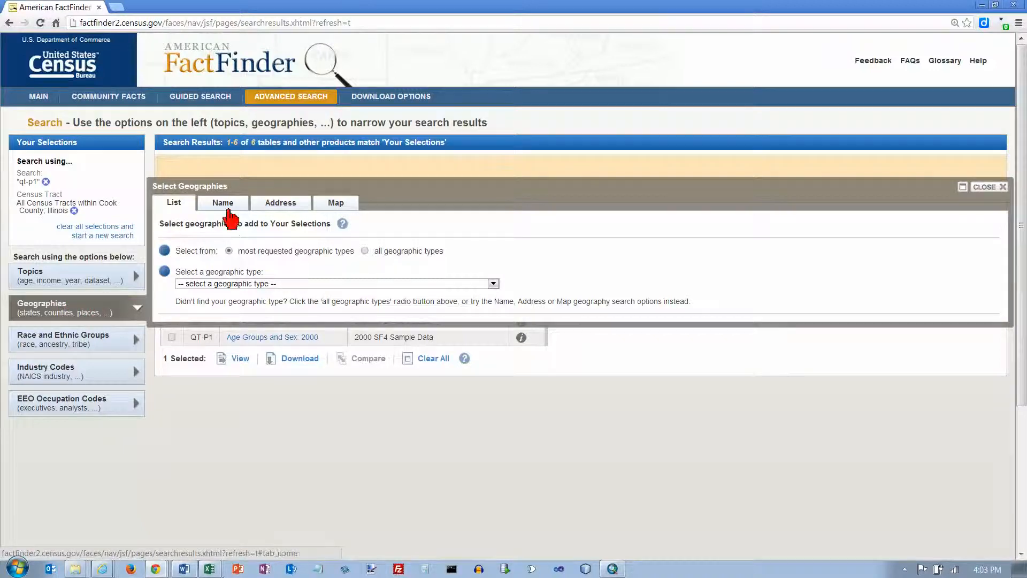
{"action": "left_click", "coordinate": [229, 206]}
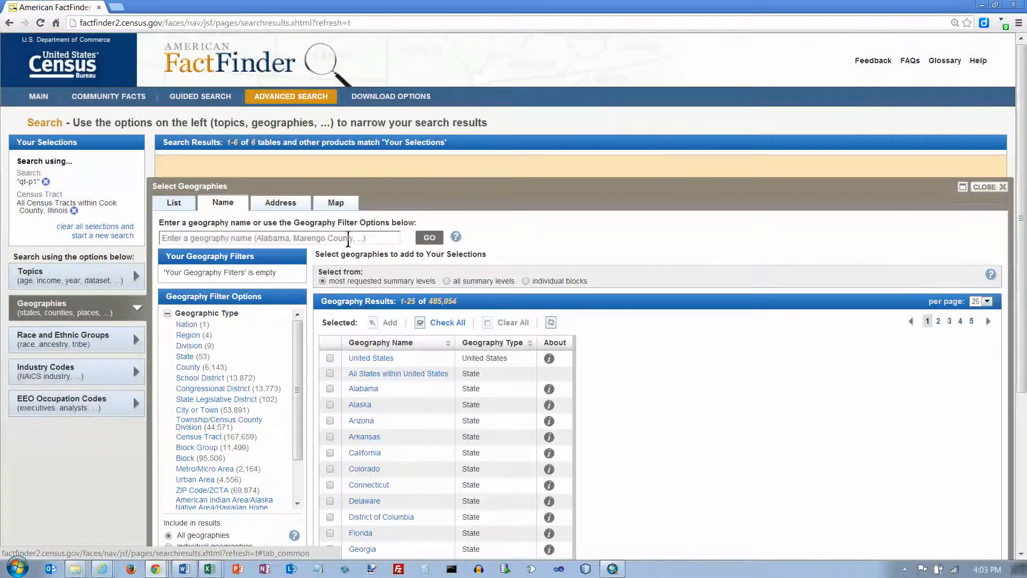
{"action": "left_click", "coordinate": [349, 239]}
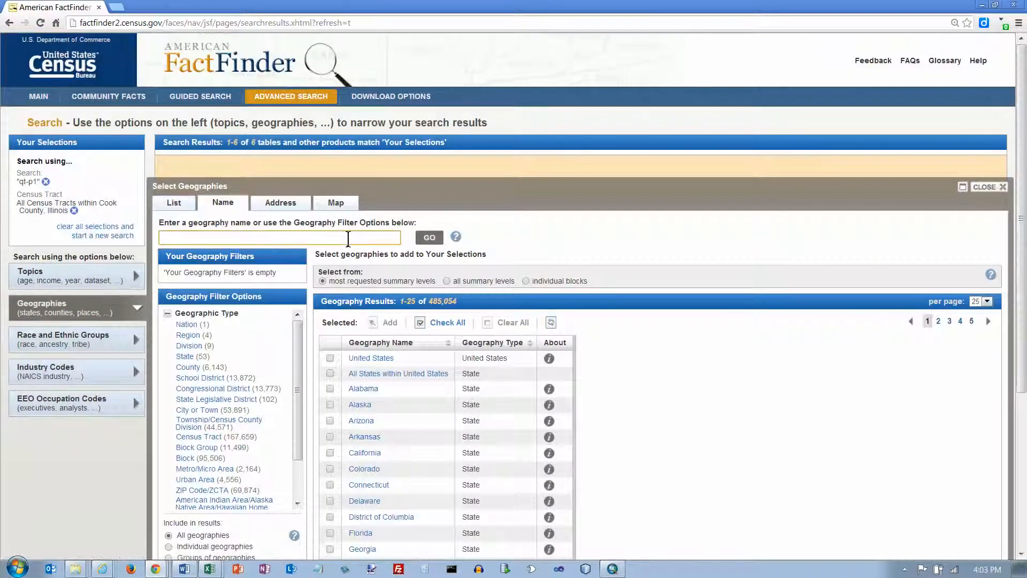
{"action": "type", "text": "Cook County"}
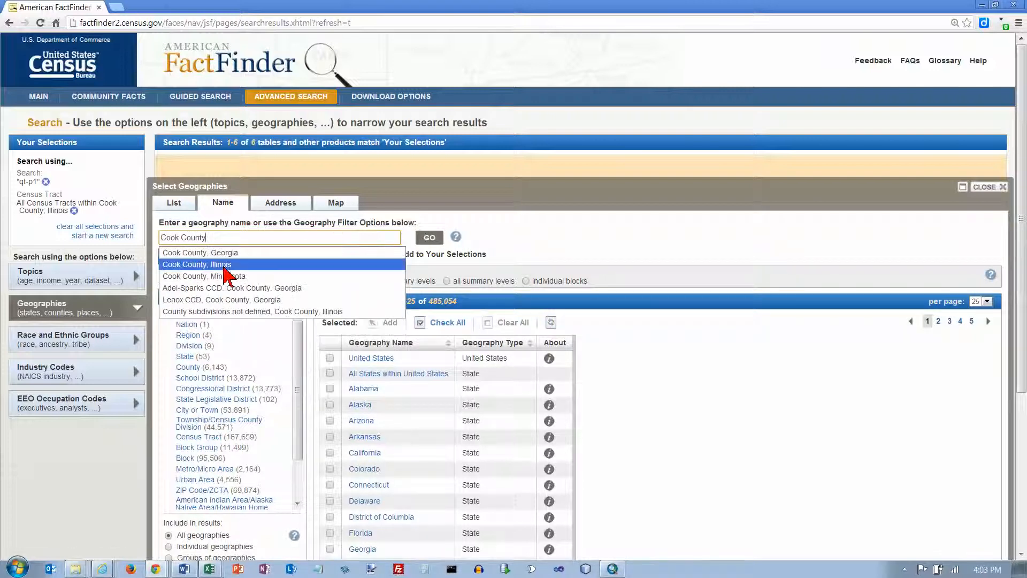
{"action": "left_click", "coordinate": [229, 264]}
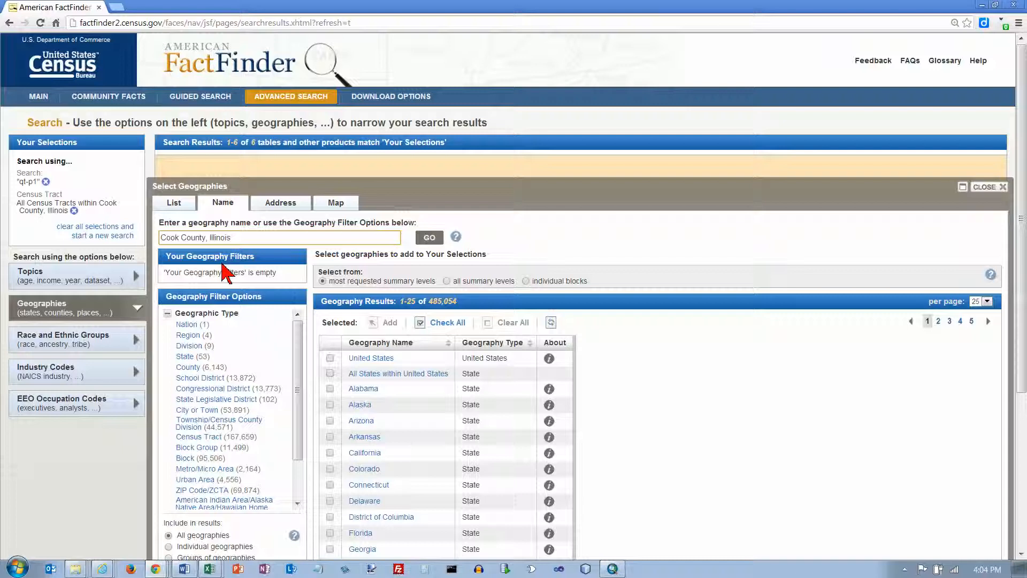
{"action": "left_click", "coordinate": [429, 238]}
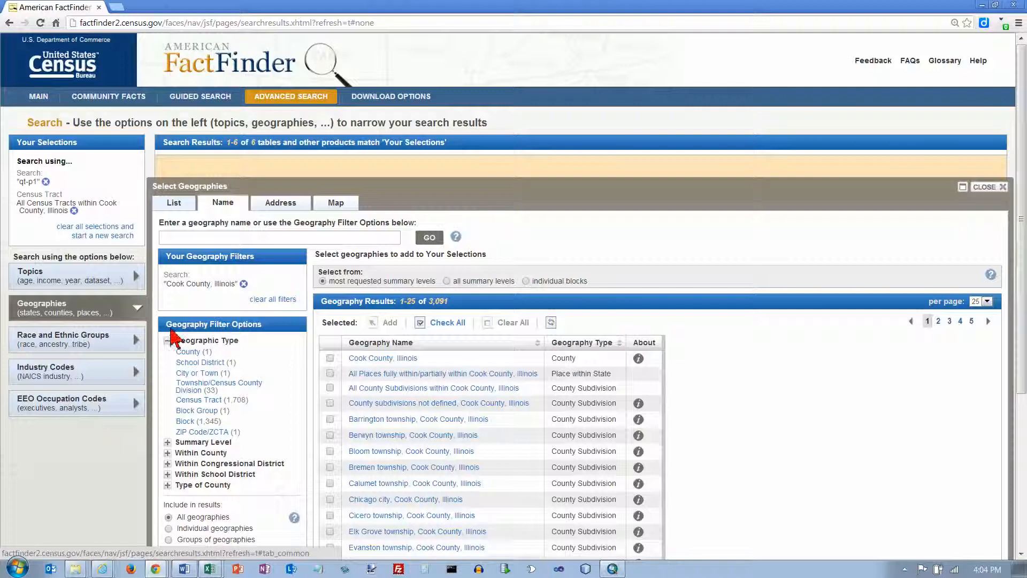
Filter the geographies to census tracts and add "All Census Tracts within Cook County, Illinois" to the selections.
{"action": "left_click", "coordinate": [215, 400]}
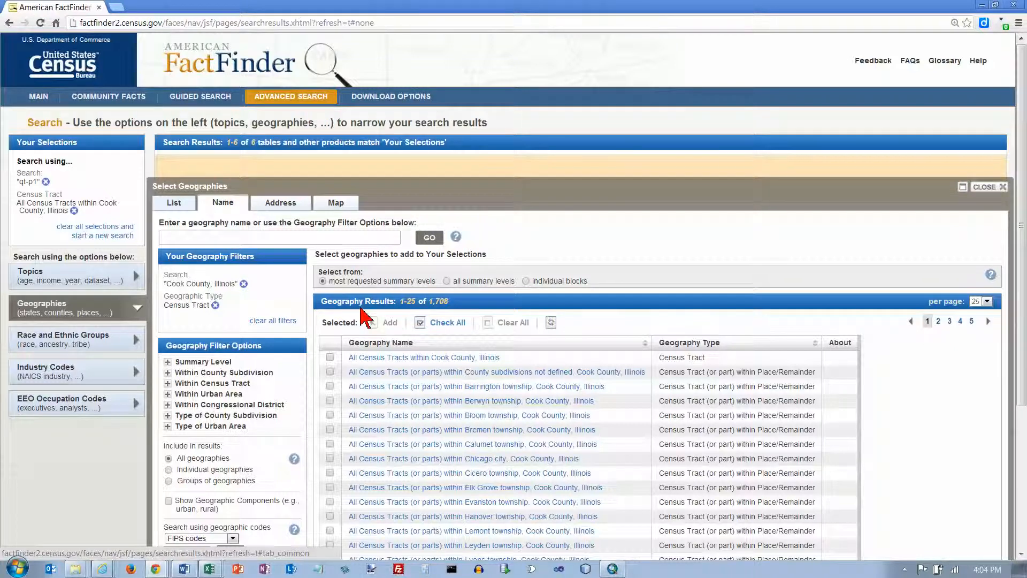
{"action": "left_click", "coordinate": [330, 357]}
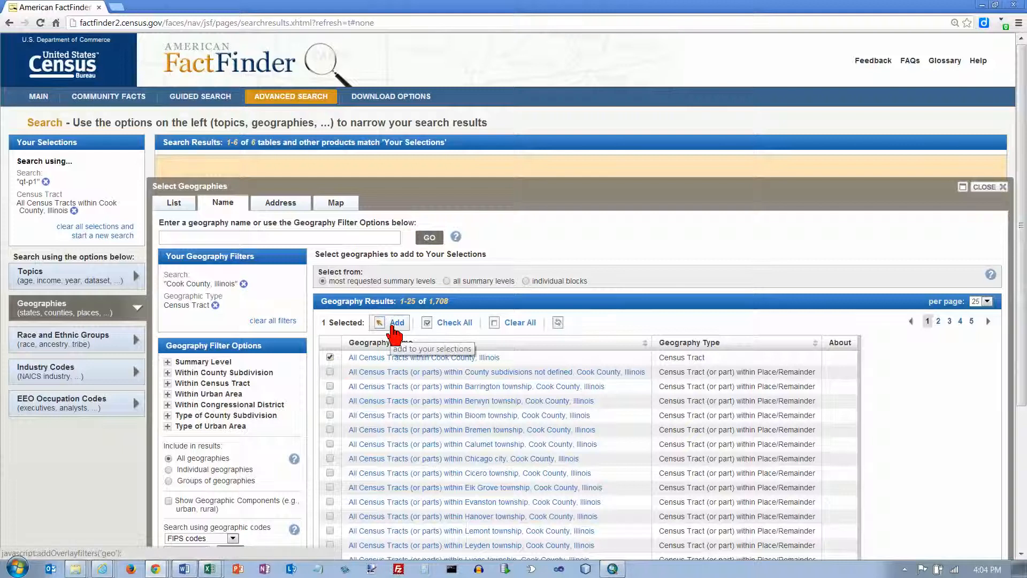
{"action": "left_click", "coordinate": [396, 323]}
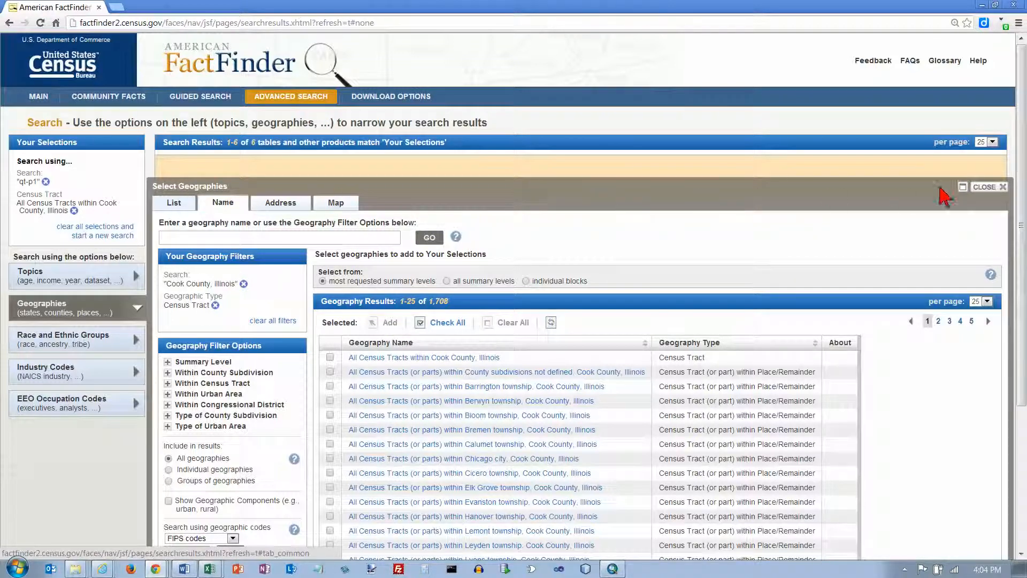
{"action": "left_click", "coordinate": [988, 196]}
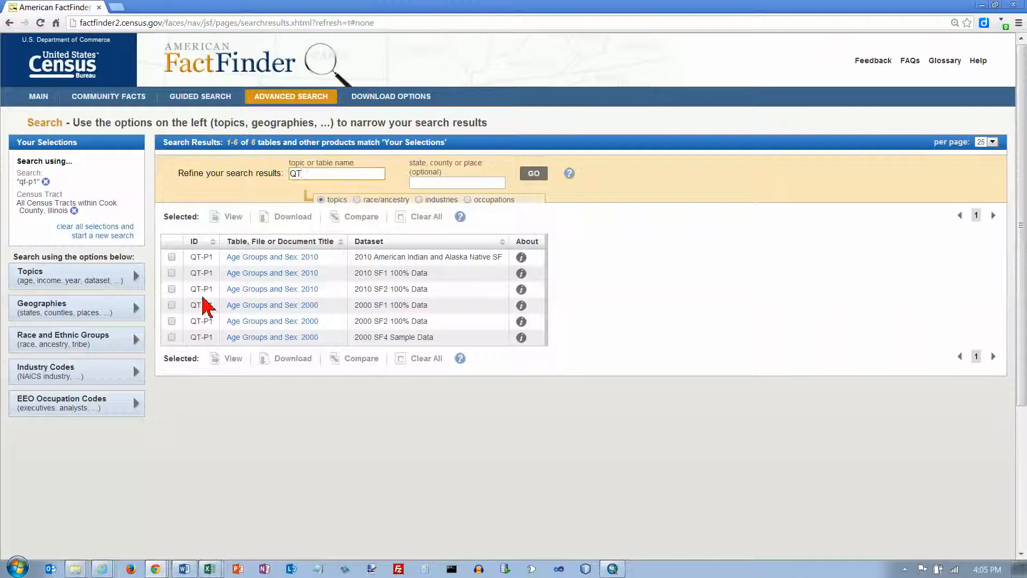
Search for table QT-P1 and view Age Groups and Sex: 2010 from the 2010 SF1 100% Data dataset.
{"action": "left_click", "coordinate": [535, 174]}
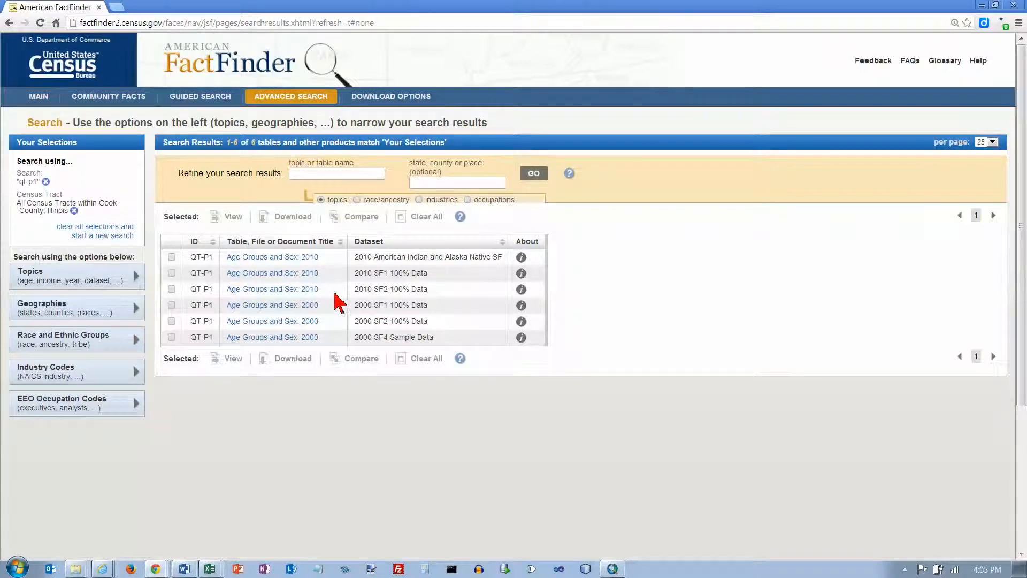
{"action": "left_click", "coordinate": [171, 273]}
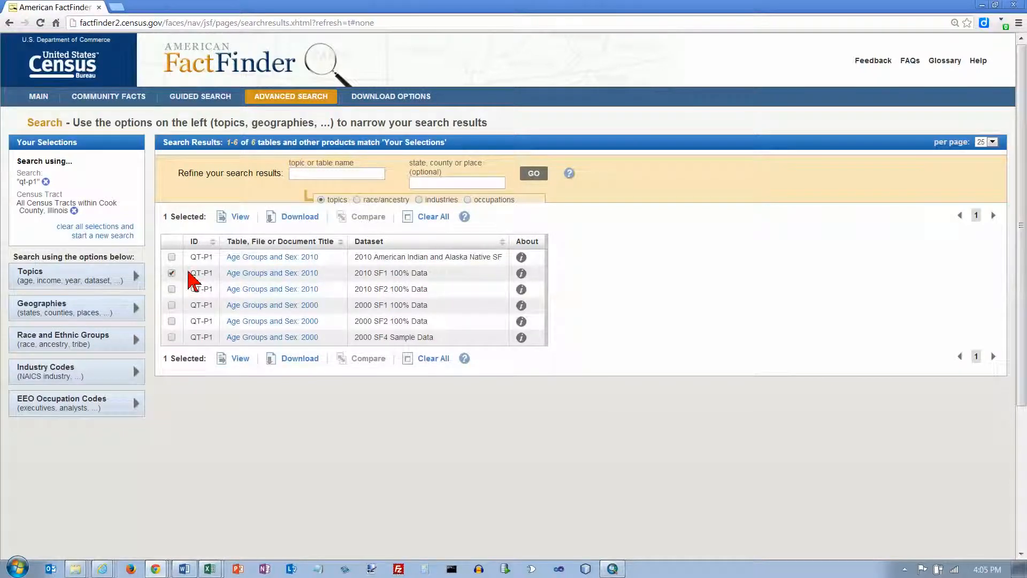
{"action": "left_click", "coordinate": [244, 221]}
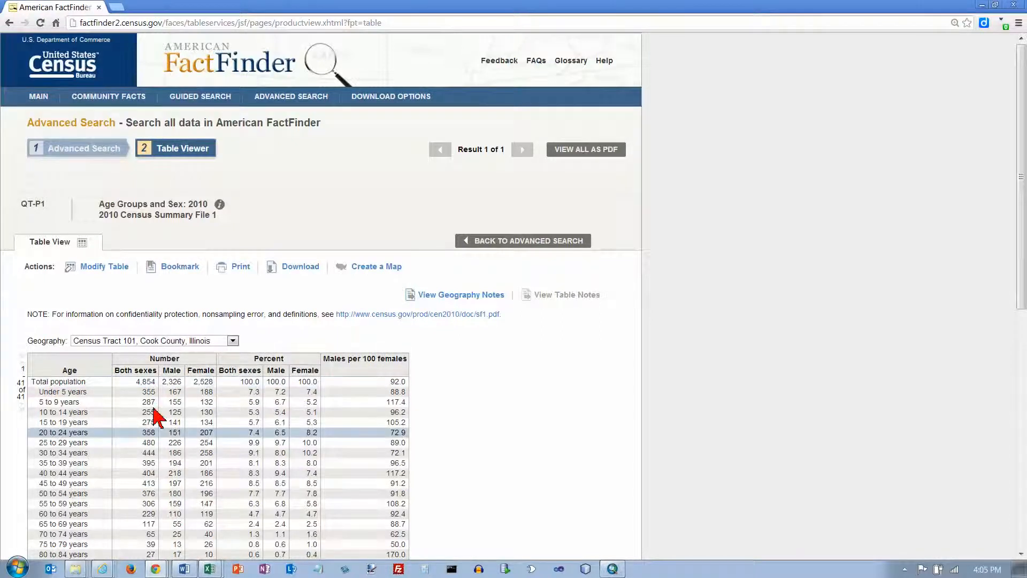
{"action": "scroll", "coordinate": [263, 385], "scroll_direction": "down", "scroll_amount": 2}
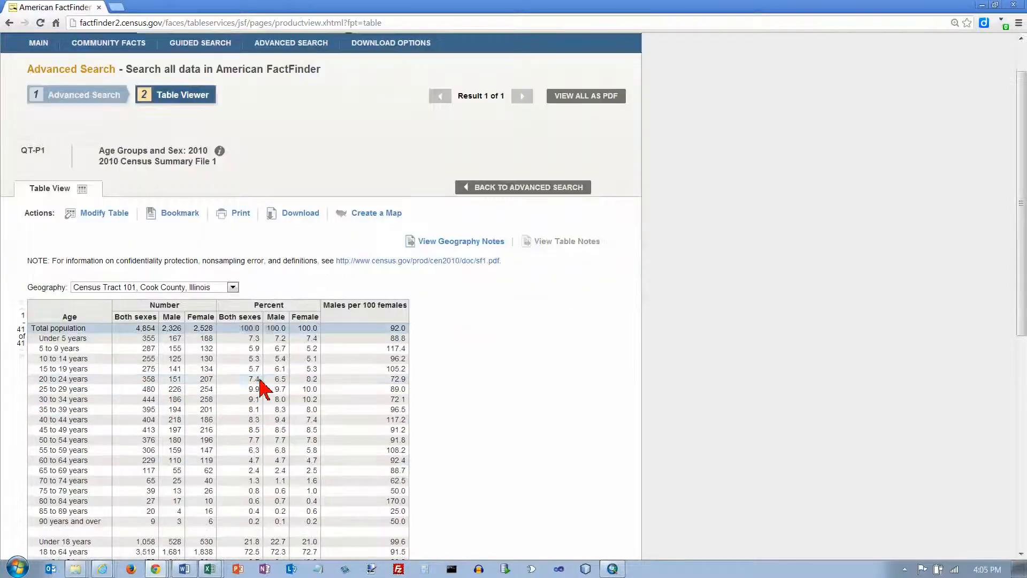
{"action": "scroll", "coordinate": [262, 385], "scroll_direction": "down", "scroll_amount": 1}
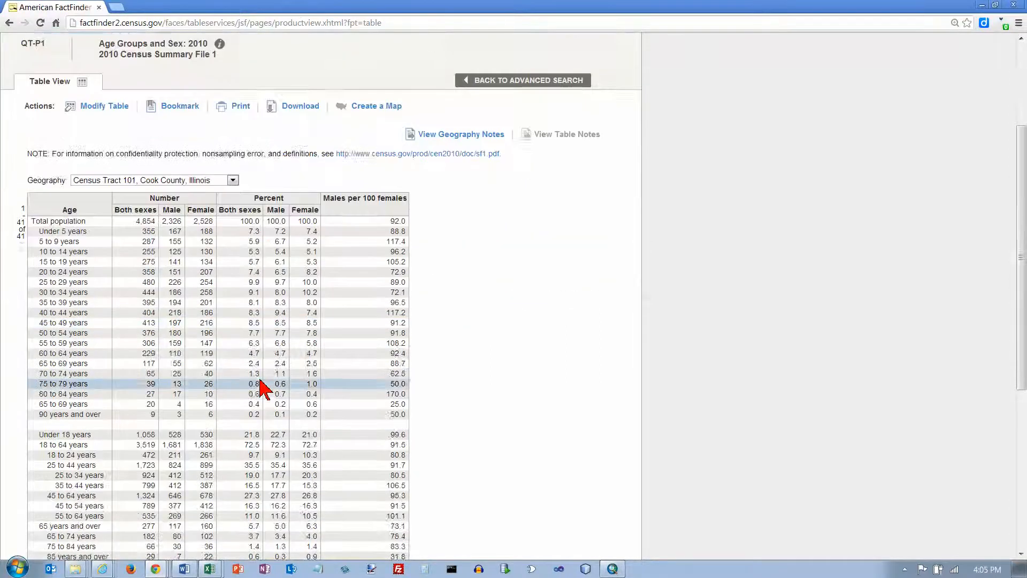
{"action": "scroll", "coordinate": [262, 385], "scroll_direction": "up", "scroll_amount": 3}
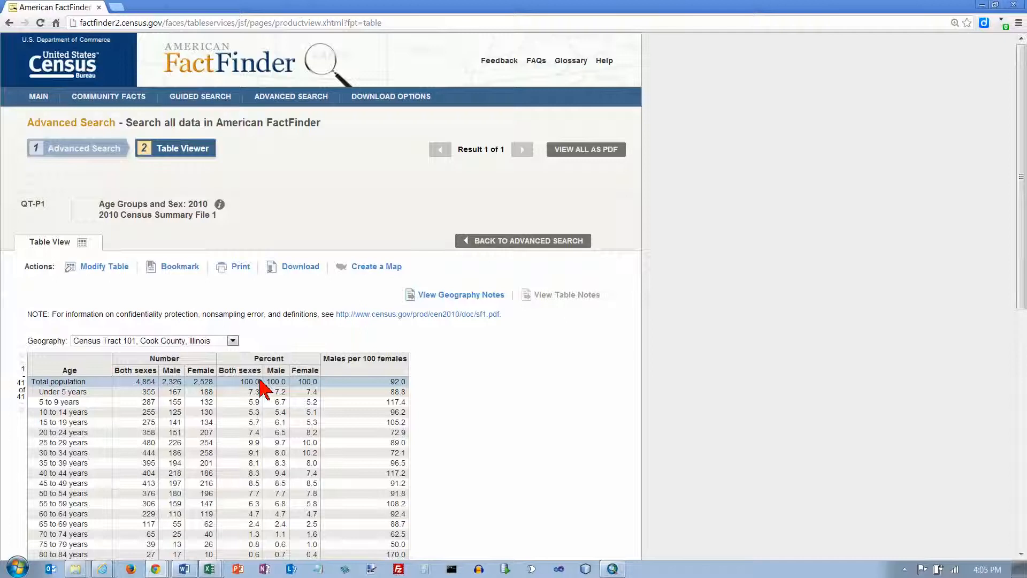
Download the table in comma delimited format with data and annotations in separate files, and open the zip file.
{"action": "left_click", "coordinate": [300, 268]}
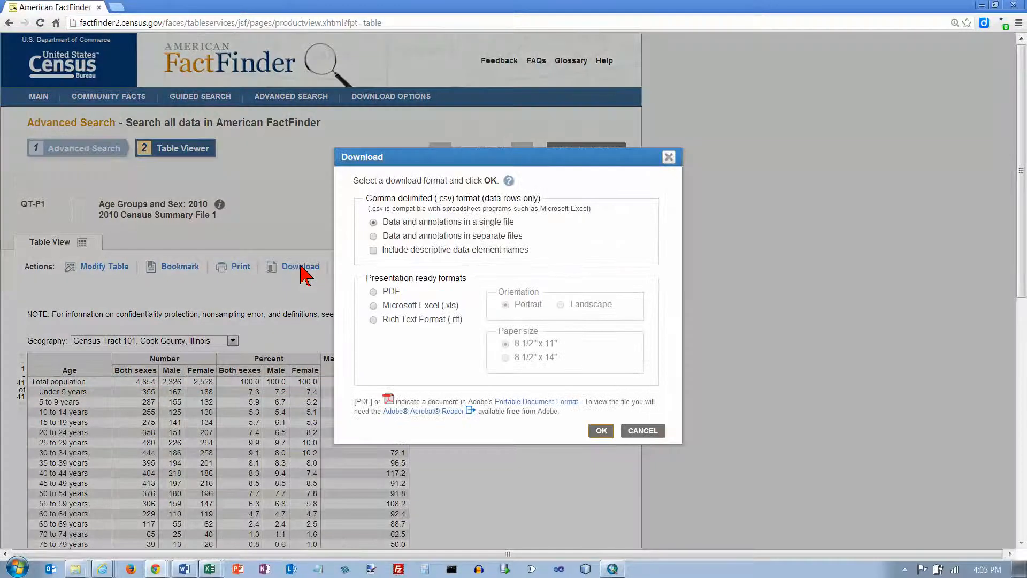
{"action": "left_click", "coordinate": [374, 236]}
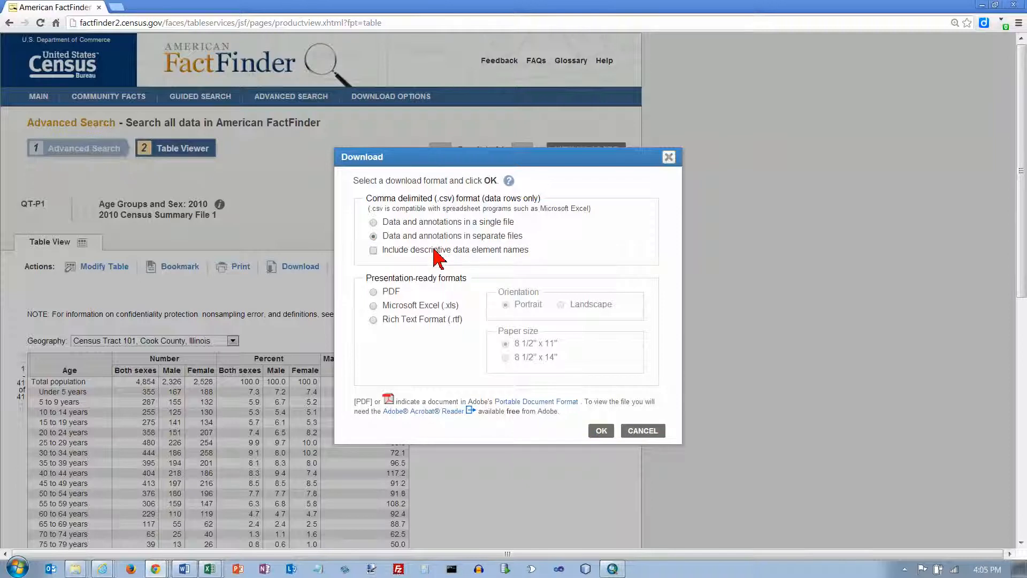
{"action": "left_click", "coordinate": [600, 432]}
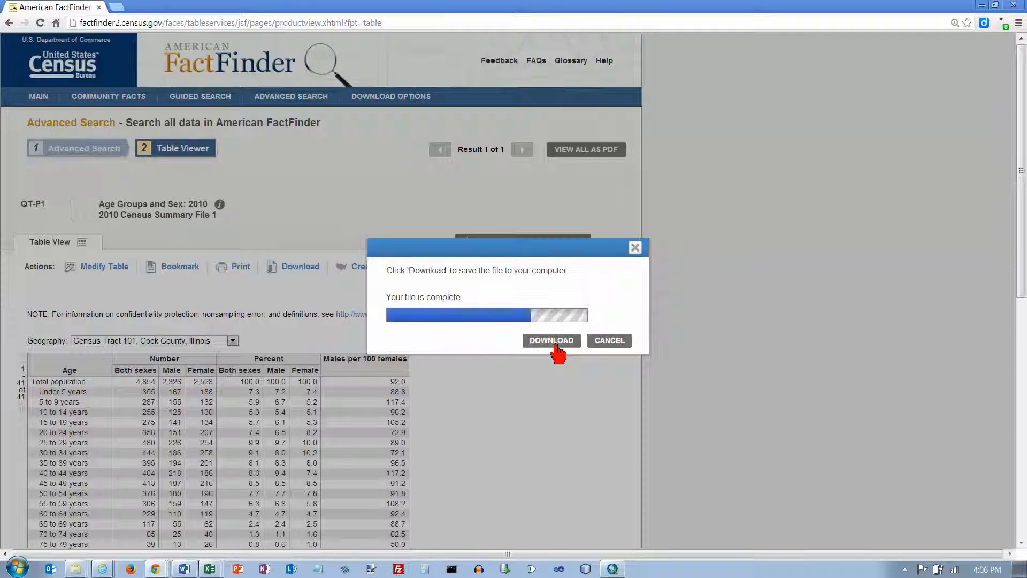
{"action": "left_click", "coordinate": [556, 345]}
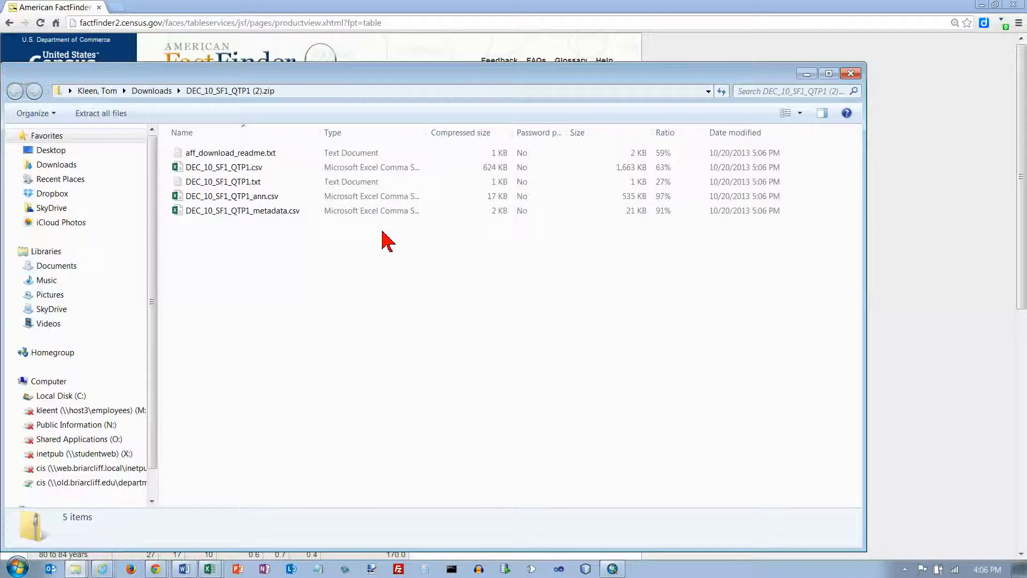
Start extracting all files from the downloaded zip, choosing C:\EsriPress\GIST1\MyExercises\Chapter5 as the destination folder.
{"action": "left_click", "coordinate": [119, 114]}
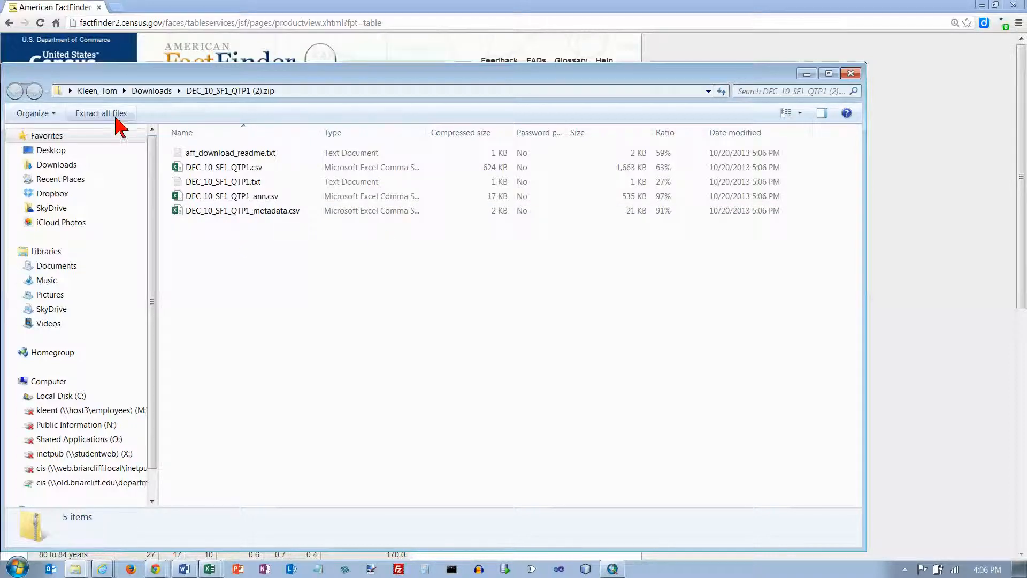
{"action": "left_click", "coordinate": [648, 226]}
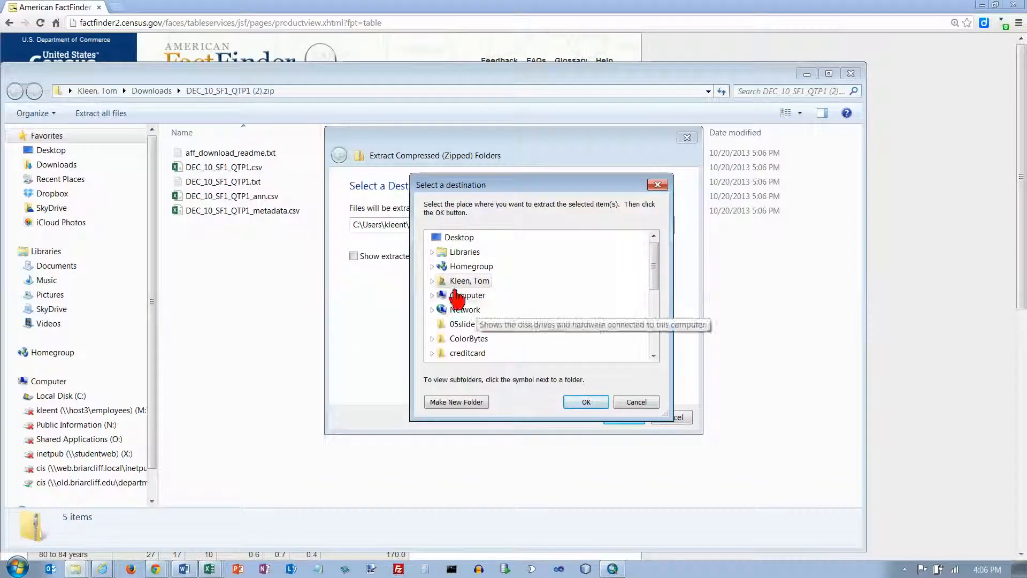
{"action": "left_click", "coordinate": [433, 295]}
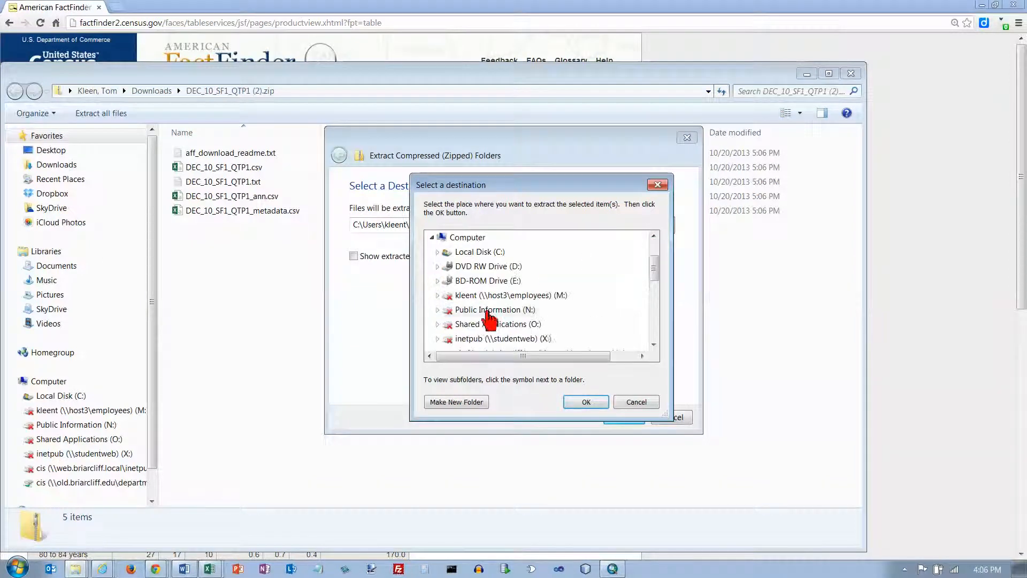
{"action": "left_click", "coordinate": [482, 252]}
{"action": "left_click", "coordinate": [653, 321]}
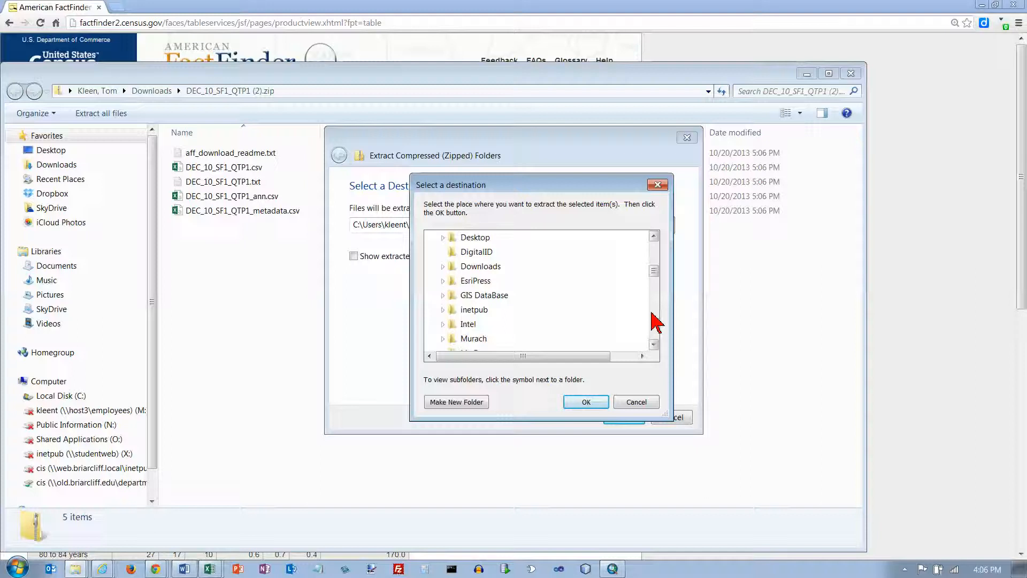
{"action": "left_click", "coordinate": [443, 281]}
{"action": "left_click", "coordinate": [447, 281]}
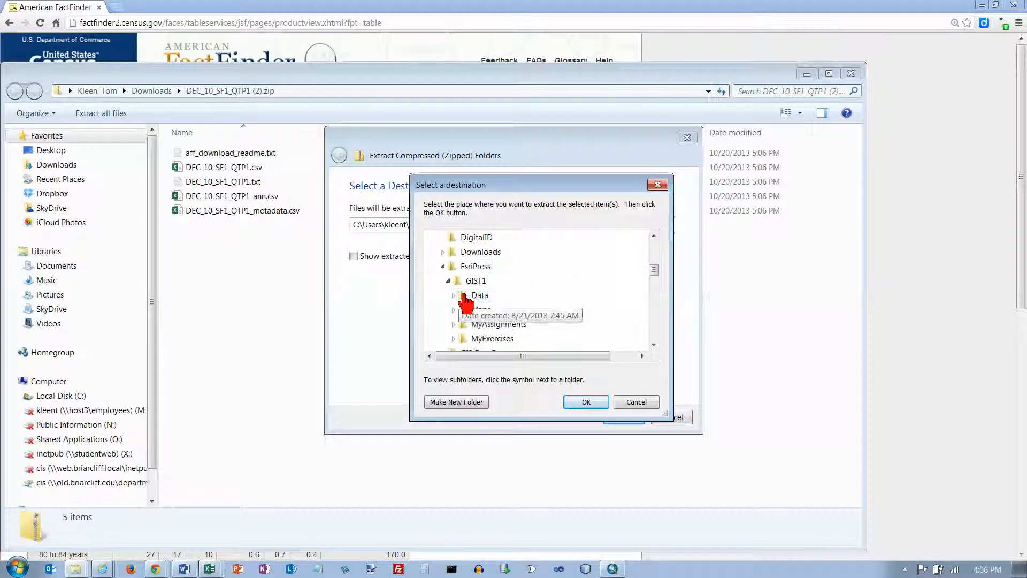
{"action": "scroll", "coordinate": [551, 315], "scroll_direction": "down", "scroll_amount": 1}
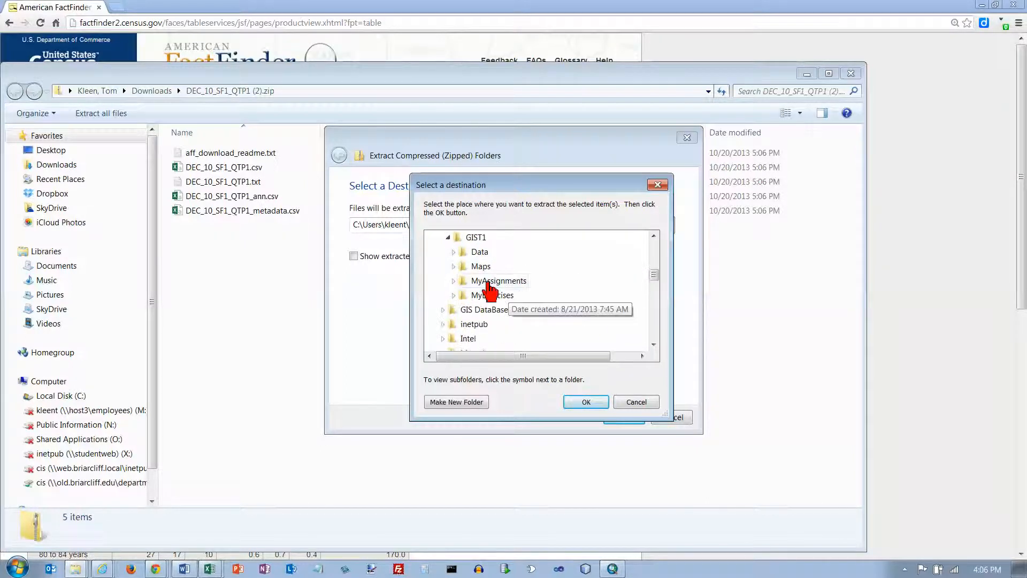
{"action": "double_click", "coordinate": [484, 296]}
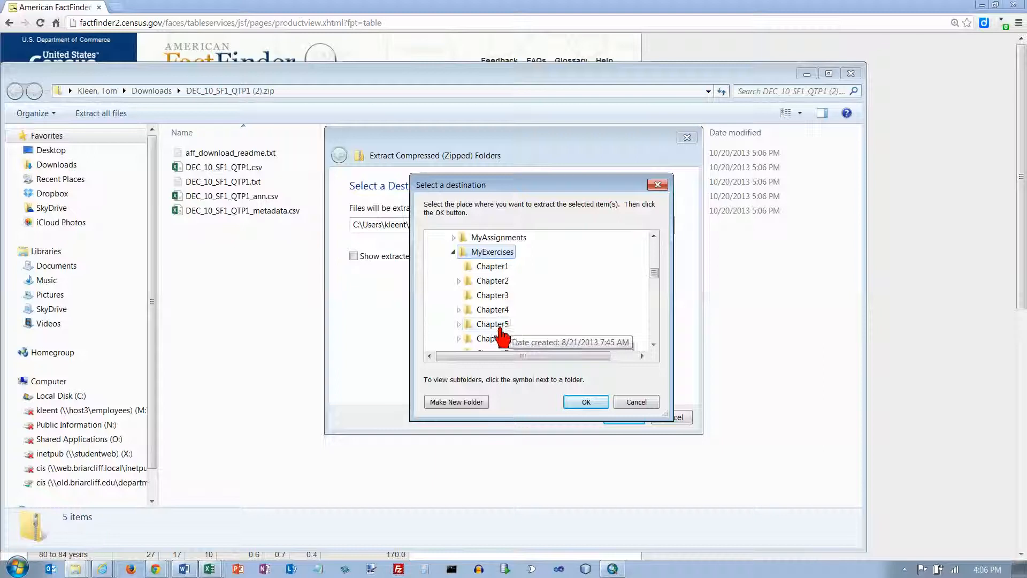
{"action": "left_click", "coordinate": [500, 338]}
{"action": "left_click", "coordinate": [592, 403]}
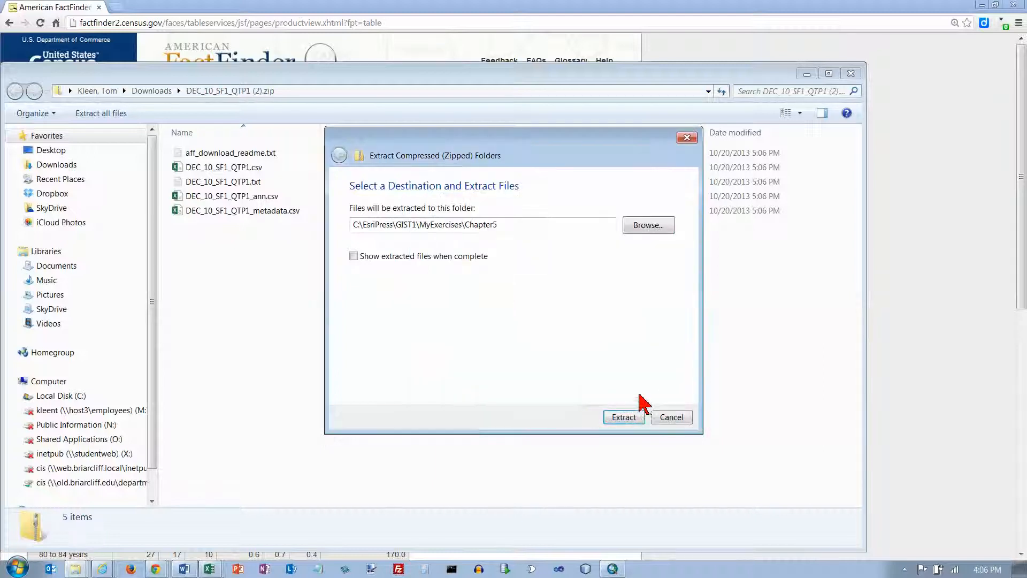
Extract the files, copying and replacing all existing files with the same names, and close the zip window.
{"action": "left_click", "coordinate": [626, 418]}
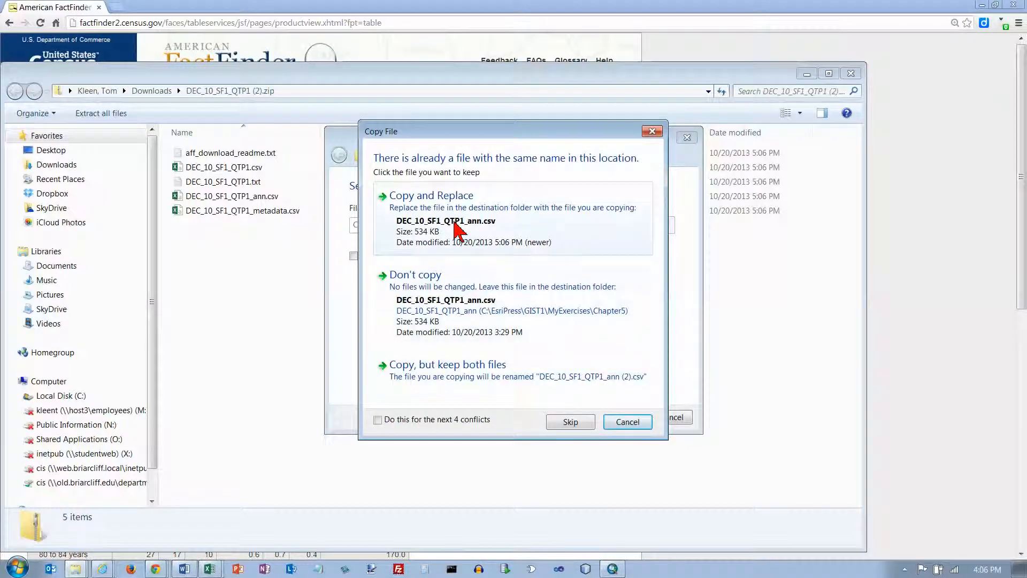
{"action": "left_click", "coordinate": [378, 419]}
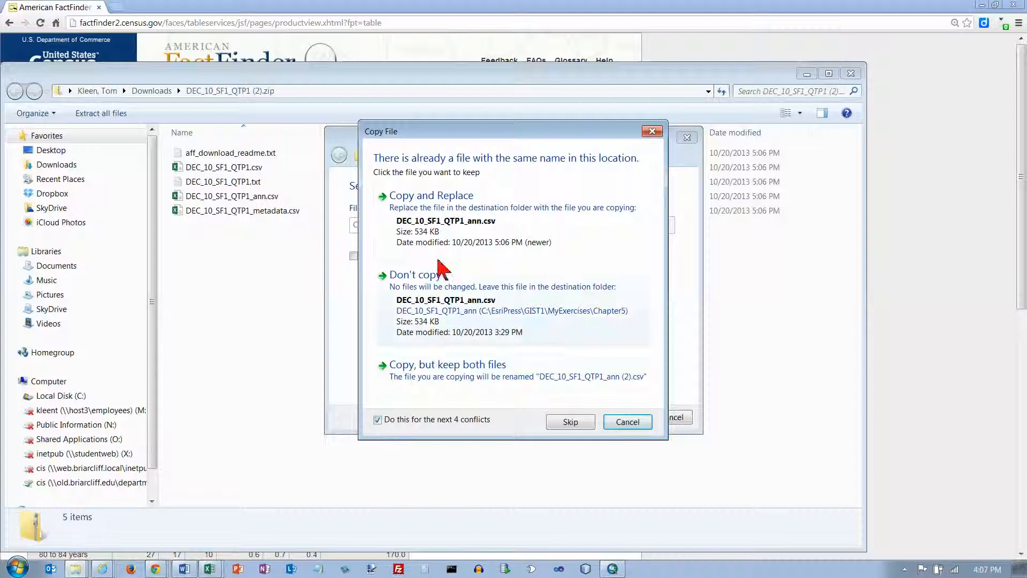
{"action": "left_click", "coordinate": [449, 220]}
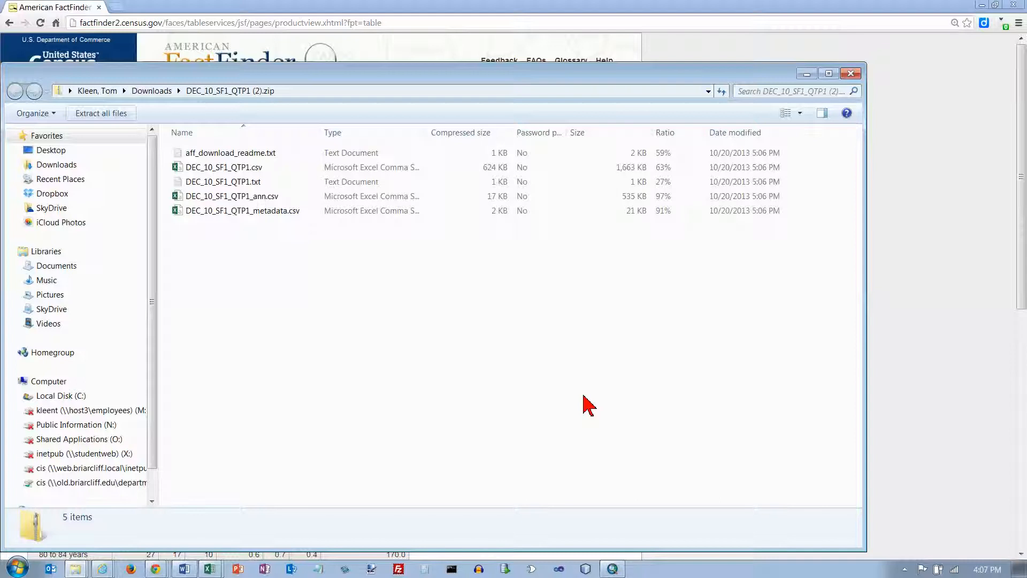
{"action": "left_click", "coordinate": [850, 74]}
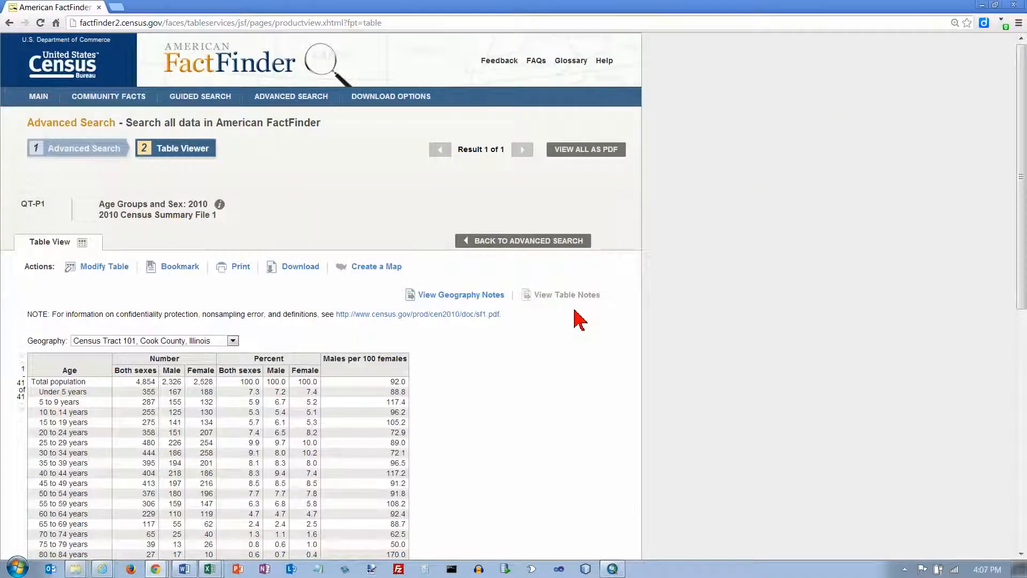
Switch to Excel 2013 by launching a new instance with a blank workbook, and bring up the options for opening an existing file.
{"action": "mouse_move", "coordinate": [216, 573]}
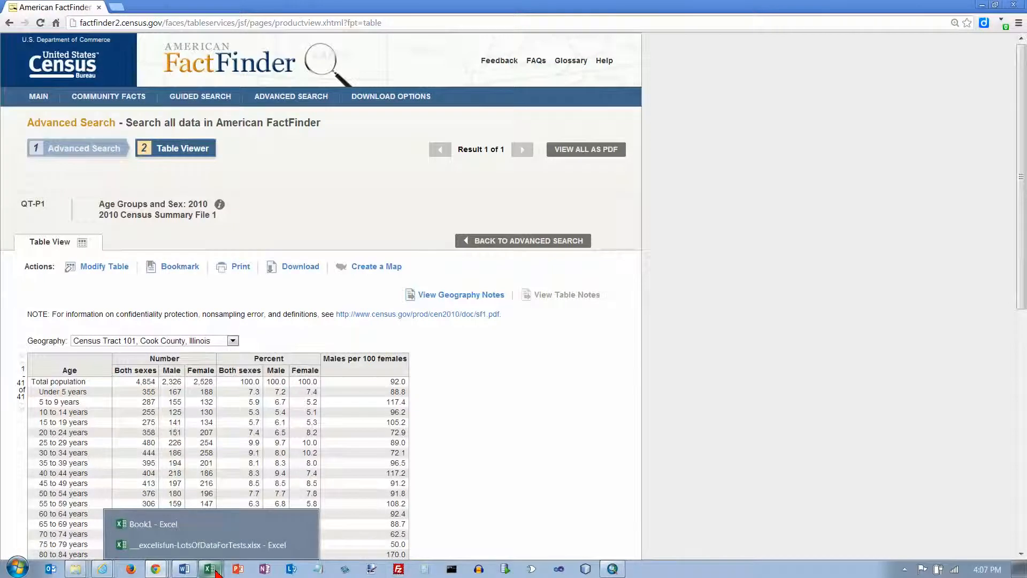
{"action": "right_click", "coordinate": [216, 573]}
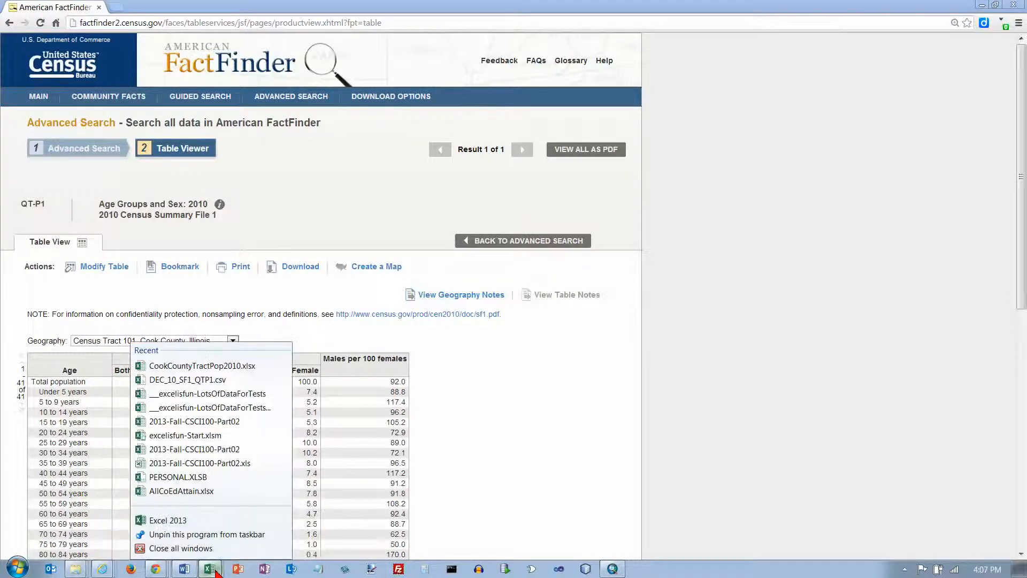
{"action": "left_click", "coordinate": [193, 521]}
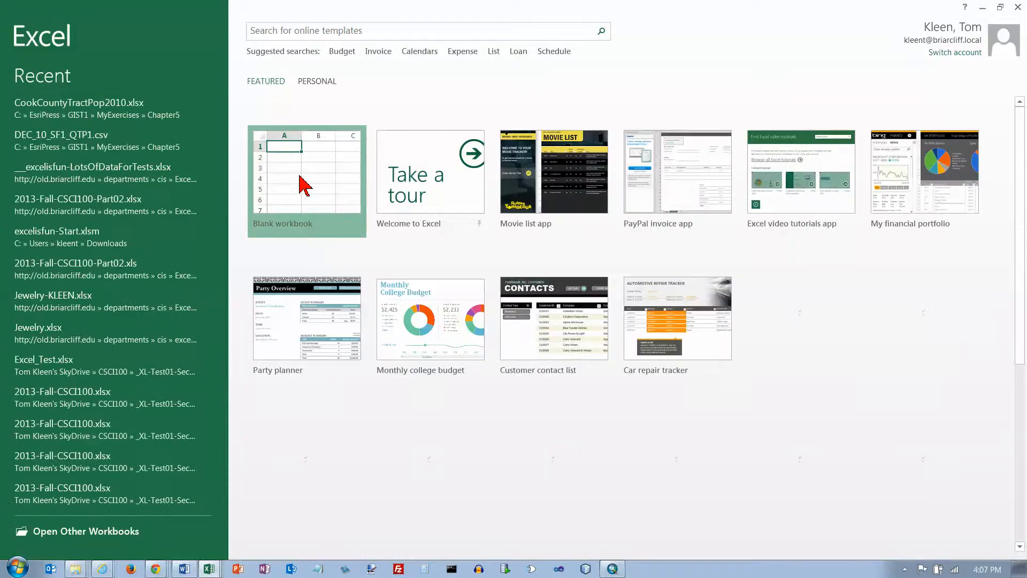
{"action": "left_click", "coordinate": [312, 197]}
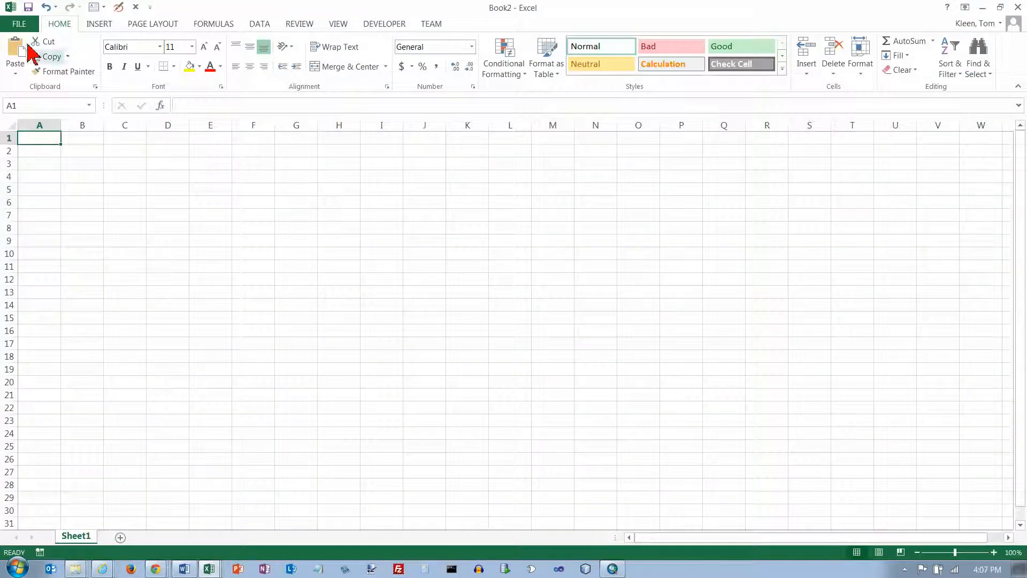
{"action": "left_click", "coordinate": [21, 26]}
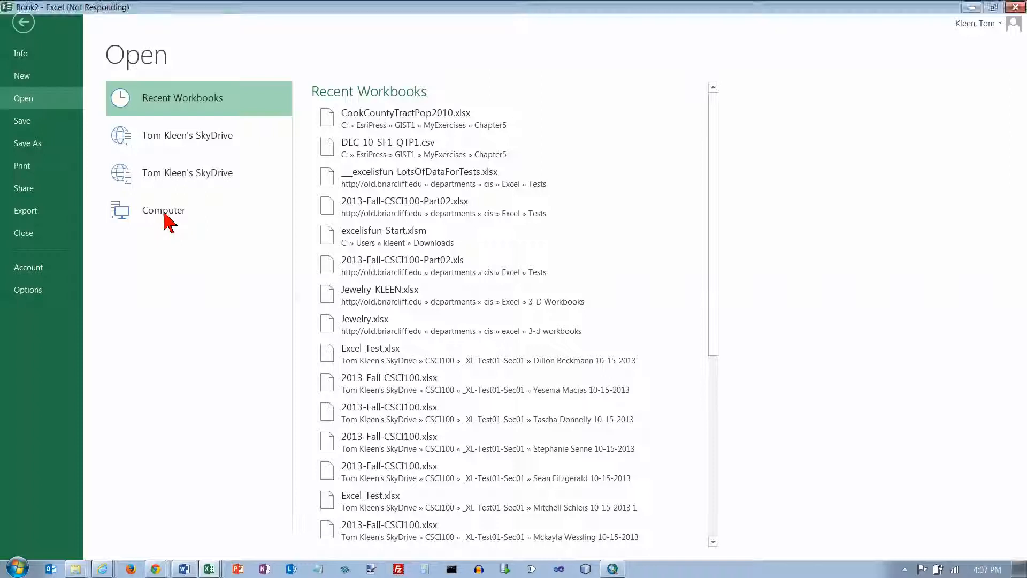
{"action": "left_click", "coordinate": [167, 219]}
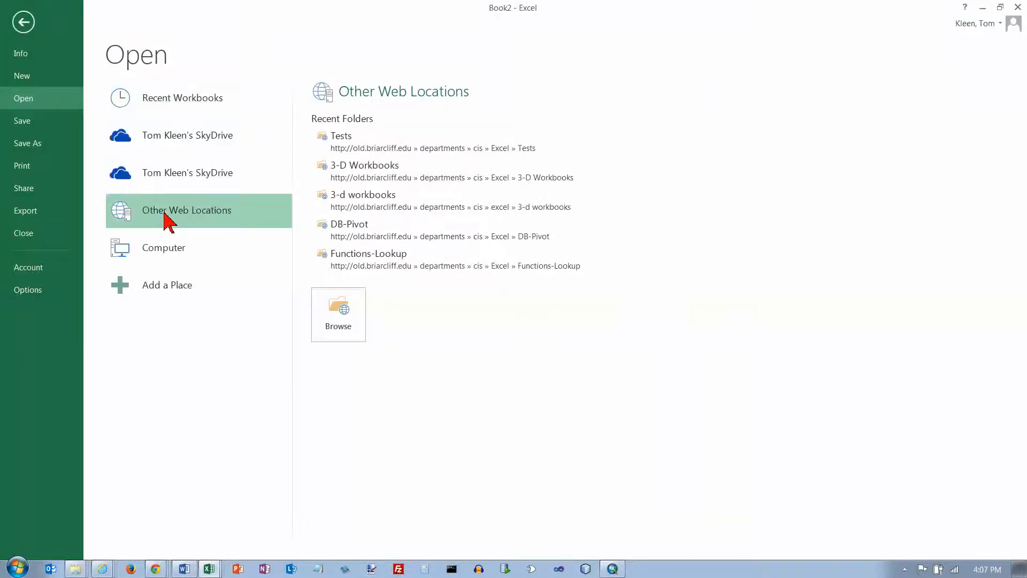
{"action": "left_click", "coordinate": [332, 316]}
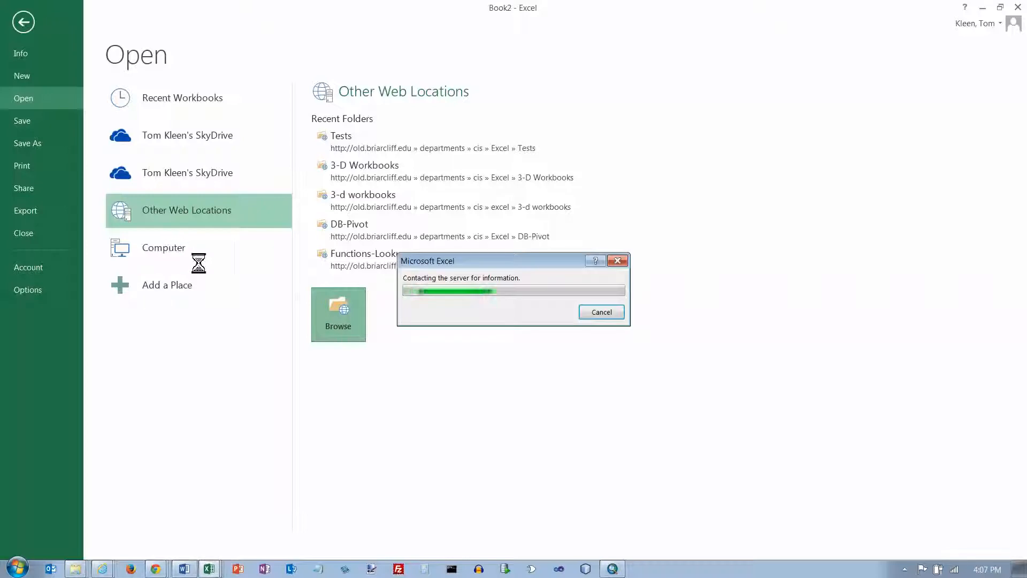
{"action": "left_click", "coordinate": [592, 313]}
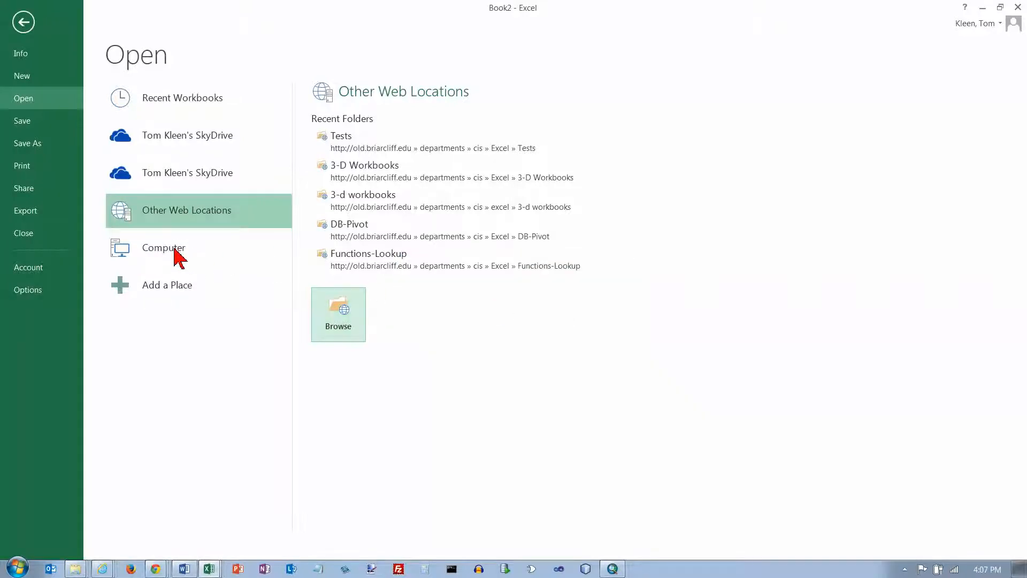
{"action": "left_click", "coordinate": [601, 313]}
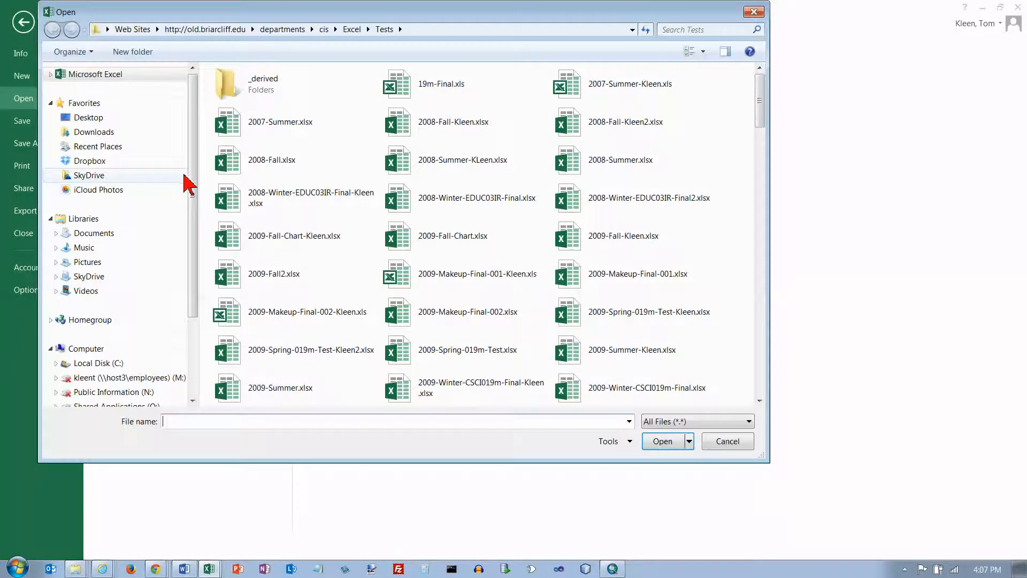
{"action": "left_click", "coordinate": [753, 12]}
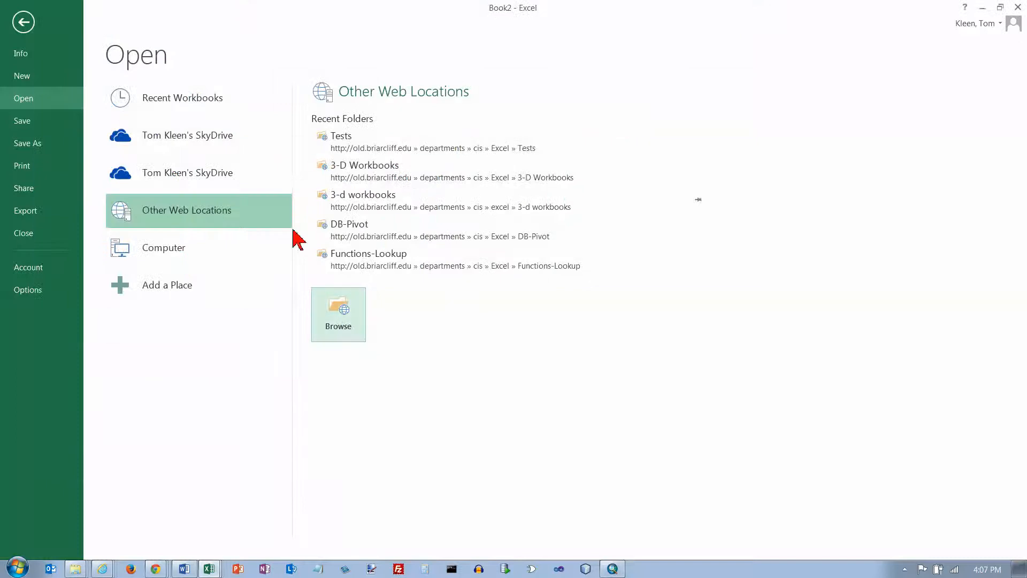
Browse the computer for a file to open, going to the folder C:\EsriPress\GIST1\MyExercises\Chapter5.
{"action": "left_click", "coordinate": [178, 251]}
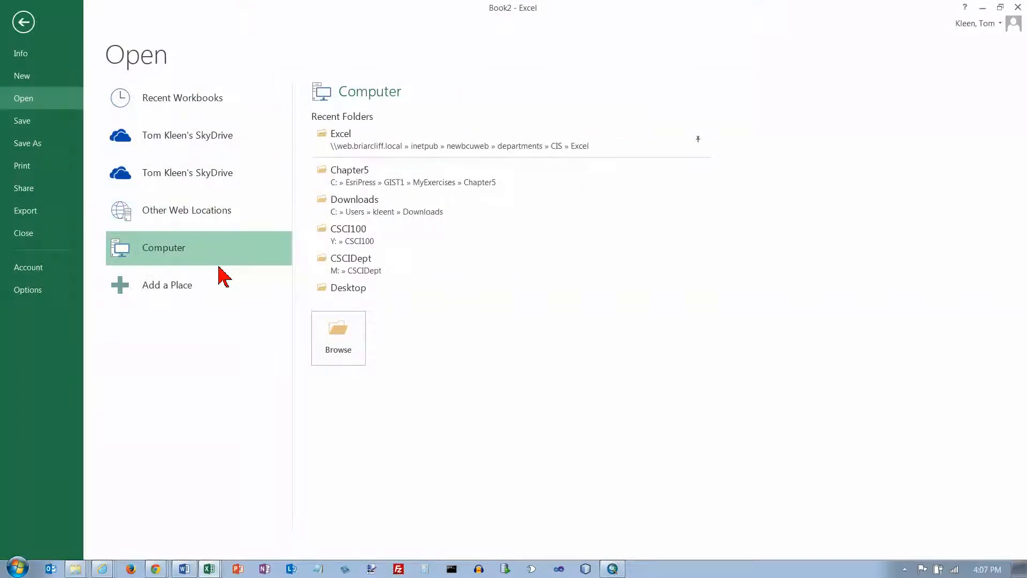
{"action": "left_click", "coordinate": [332, 332]}
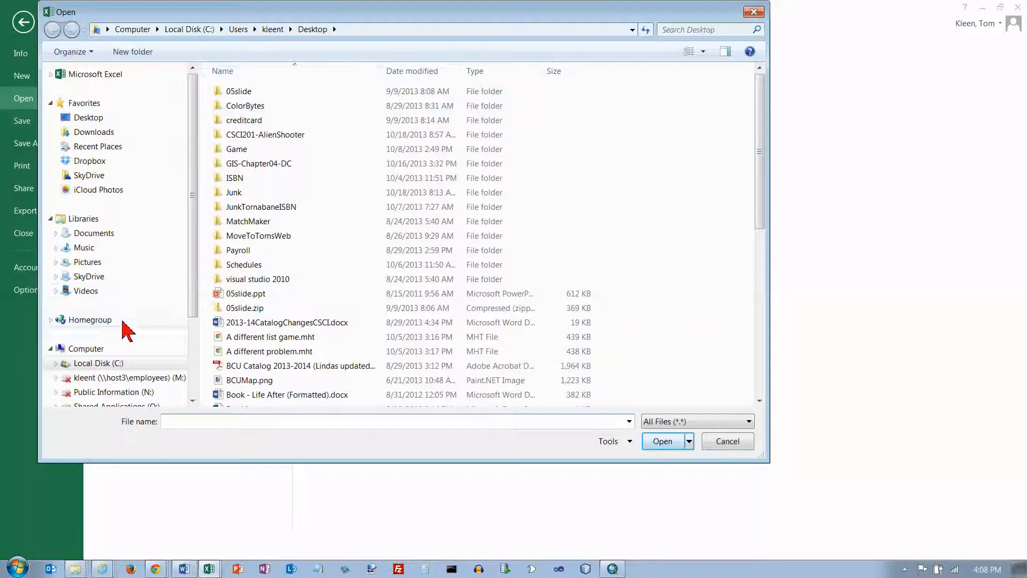
{"action": "left_click", "coordinate": [115, 364]}
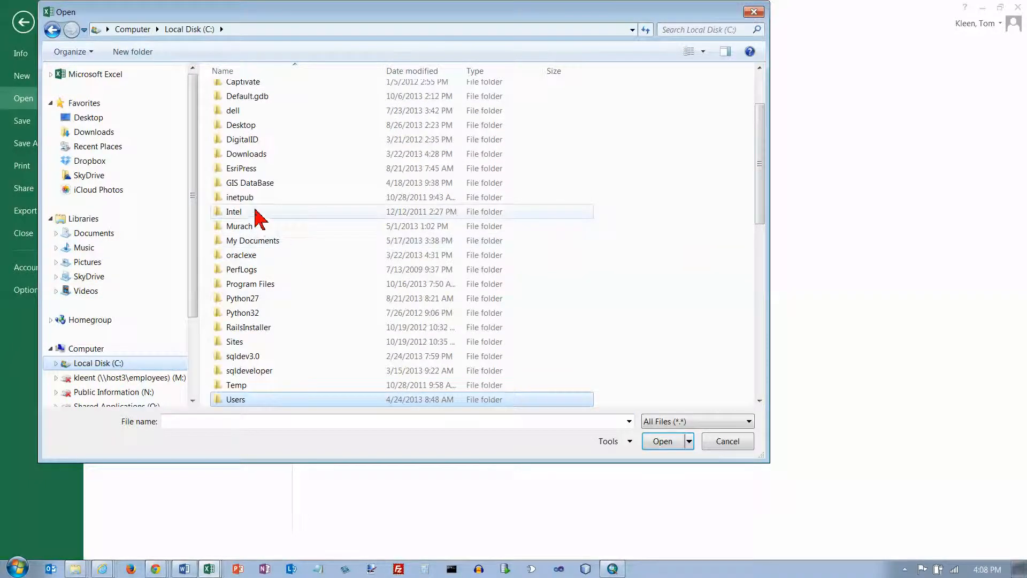
{"action": "double_click", "coordinate": [241, 169]}
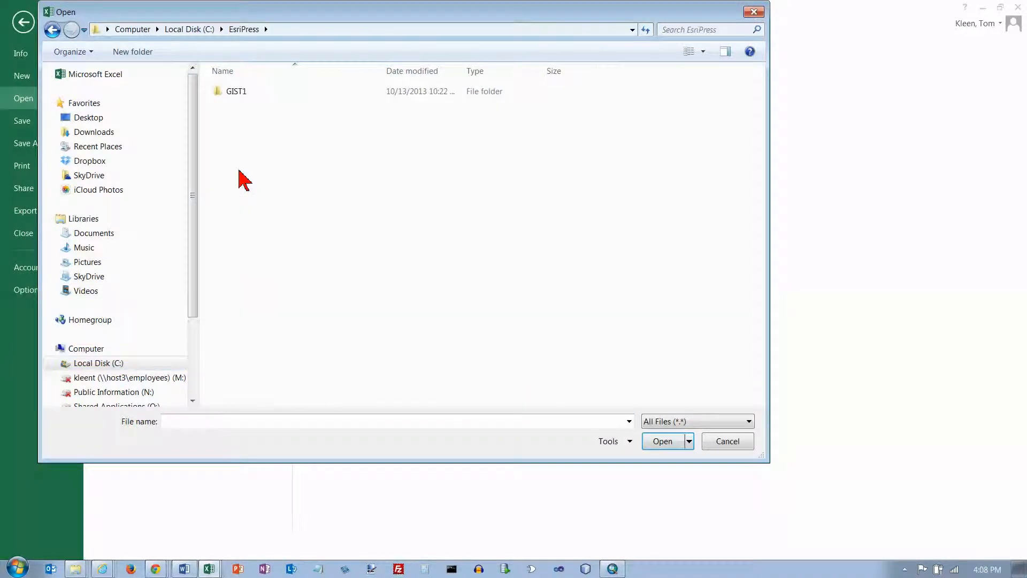
{"action": "double_click", "coordinate": [235, 95]}
{"action": "double_click", "coordinate": [246, 136]}
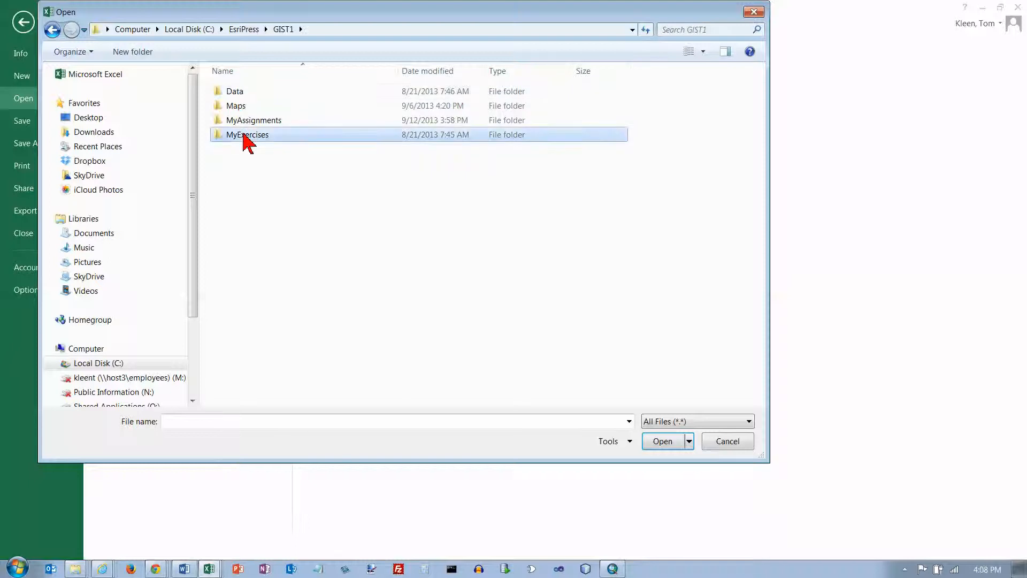
{"action": "left_click", "coordinate": [246, 151]}
{"action": "double_click", "coordinate": [247, 152]}
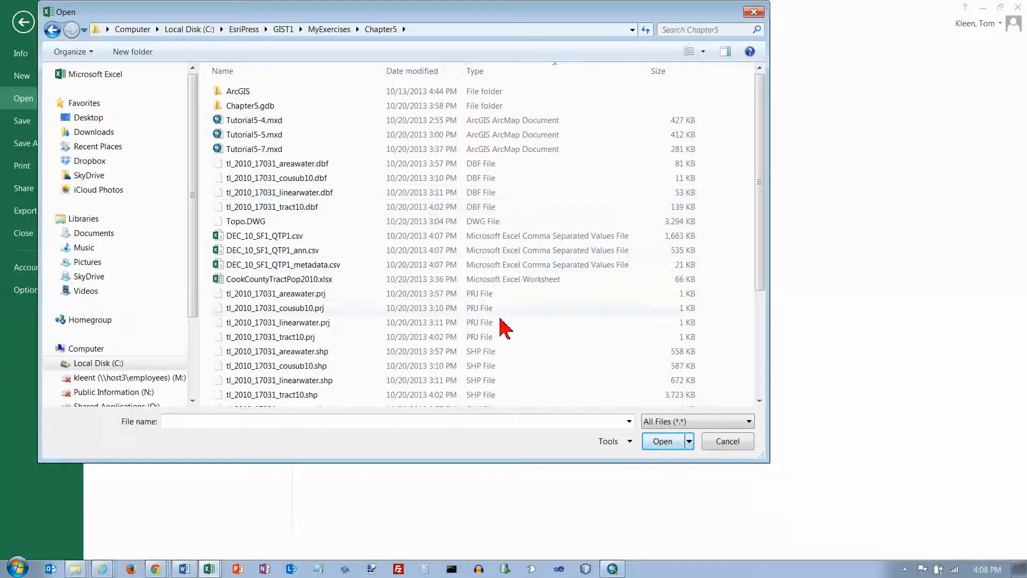
Show all file types, sort the files by type in ascending order, and open DEC_10_SF1_QTP1.csv.
{"action": "left_click", "coordinate": [749, 421]}
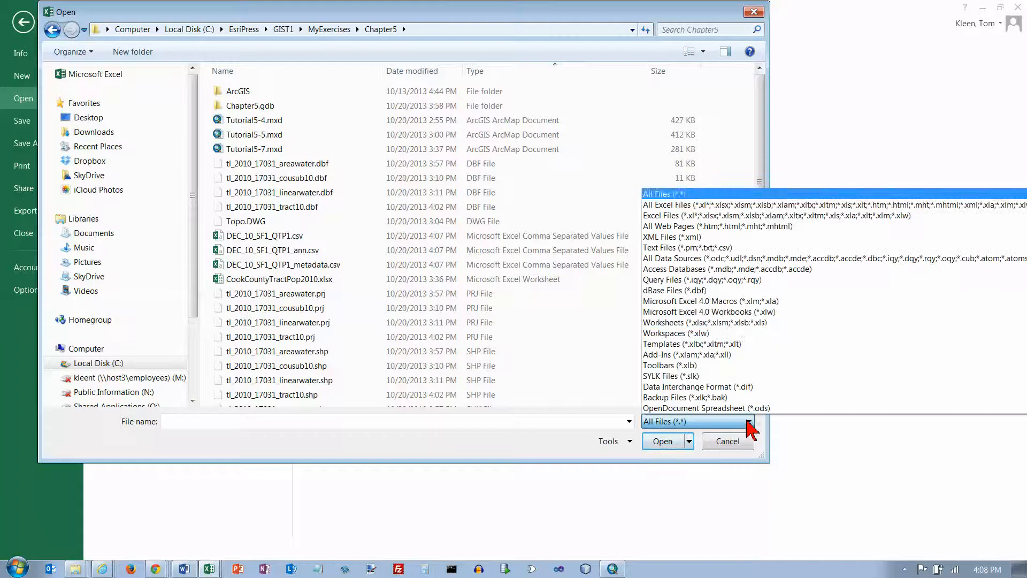
{"action": "left_click", "coordinate": [678, 195]}
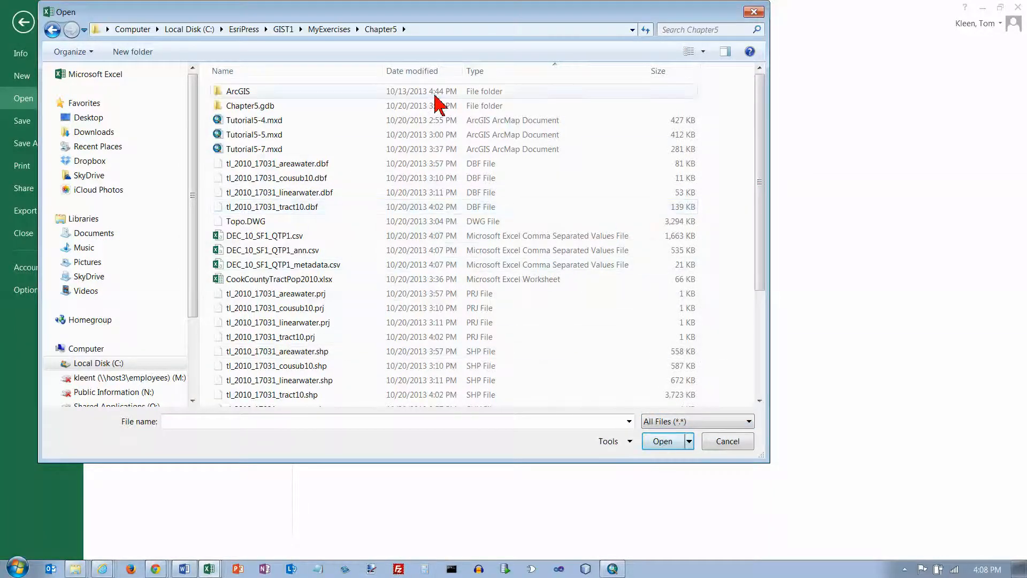
{"action": "left_click", "coordinate": [523, 71]}
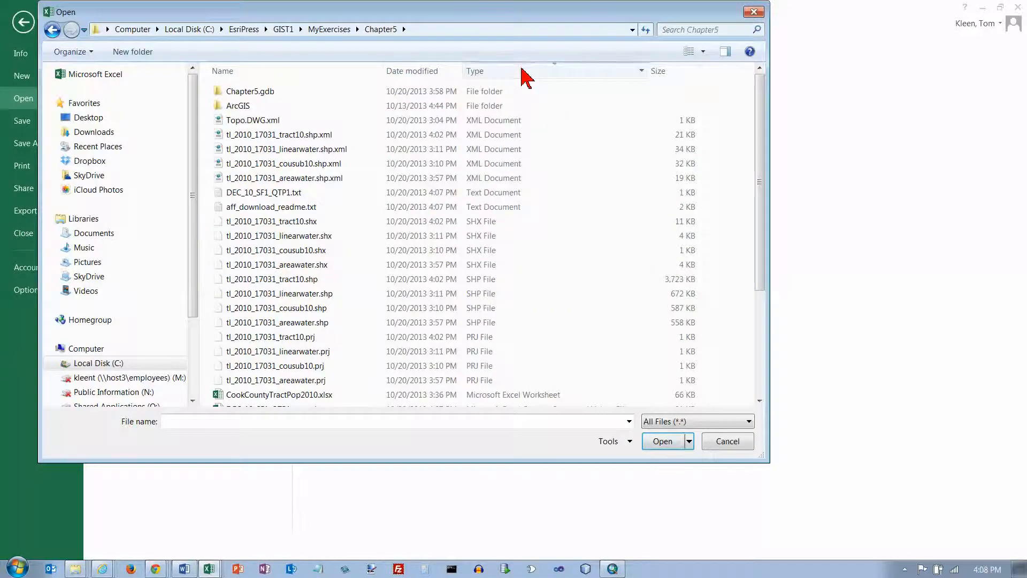
{"action": "left_click", "coordinate": [522, 70]}
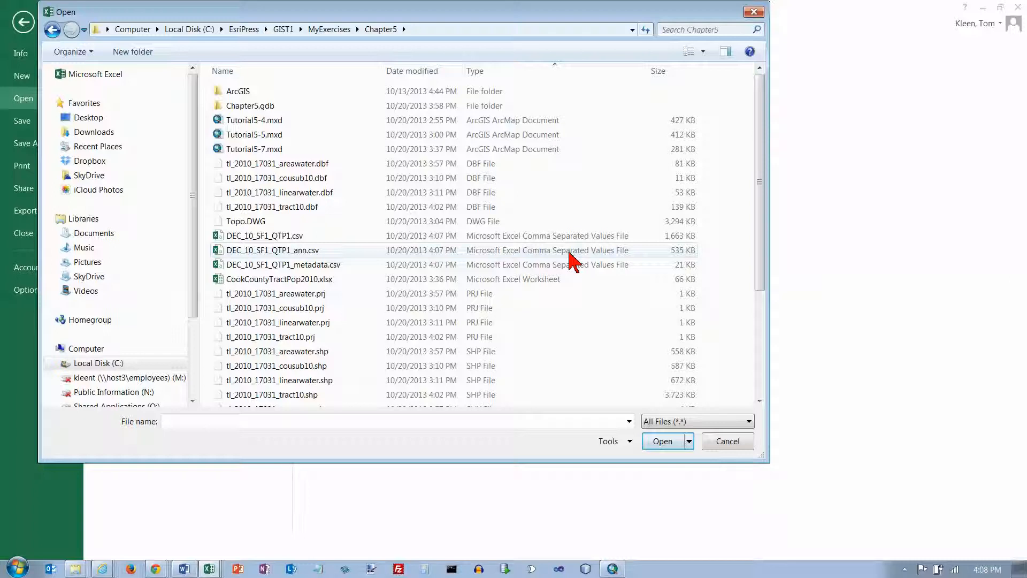
{"action": "left_click", "coordinate": [291, 240]}
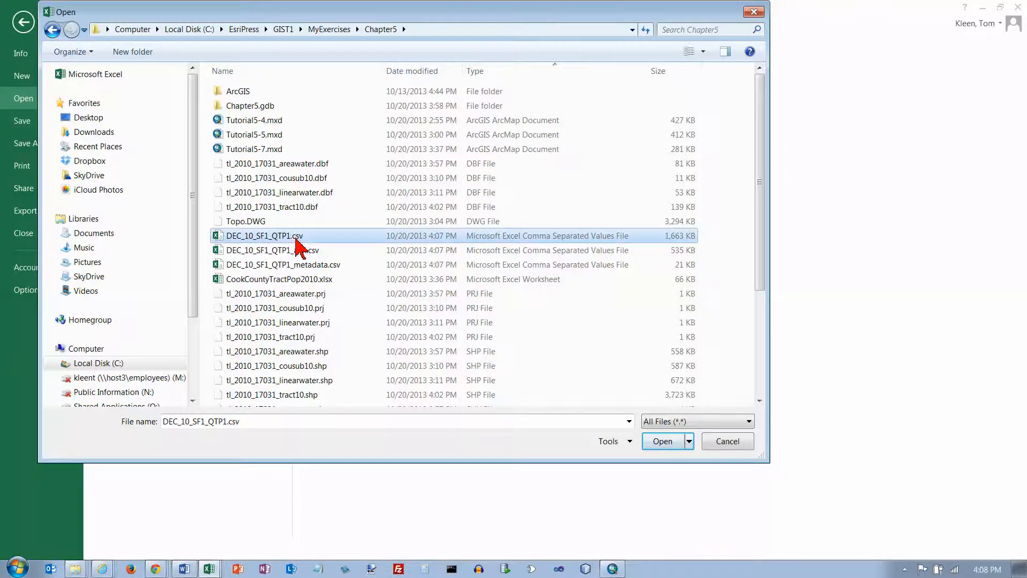
{"action": "left_click", "coordinate": [663, 442]}
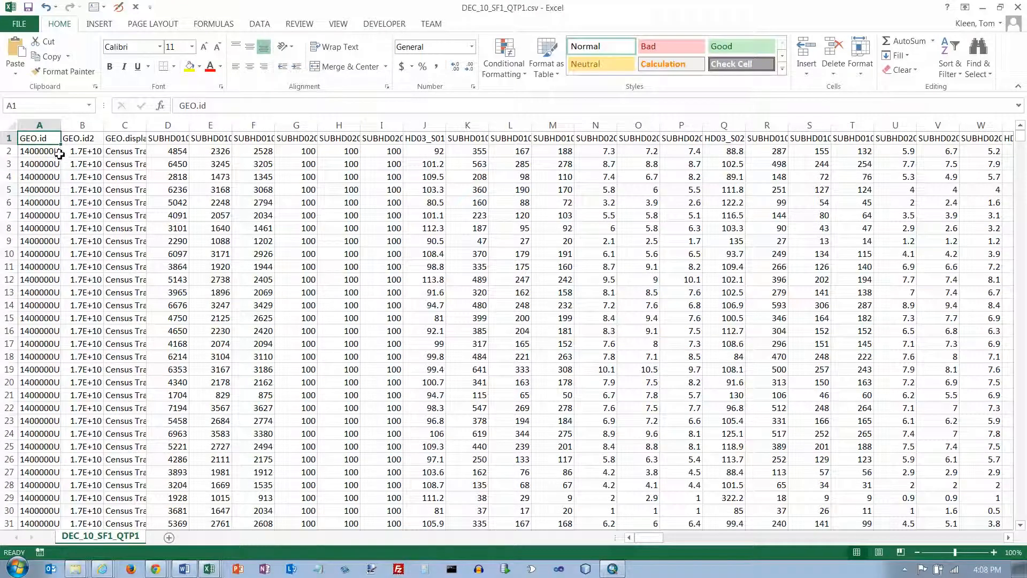
Auto-fit the width of all columns, and check the header row from GEO.id through its last column.
{"action": "left_click", "coordinate": [12, 125]}
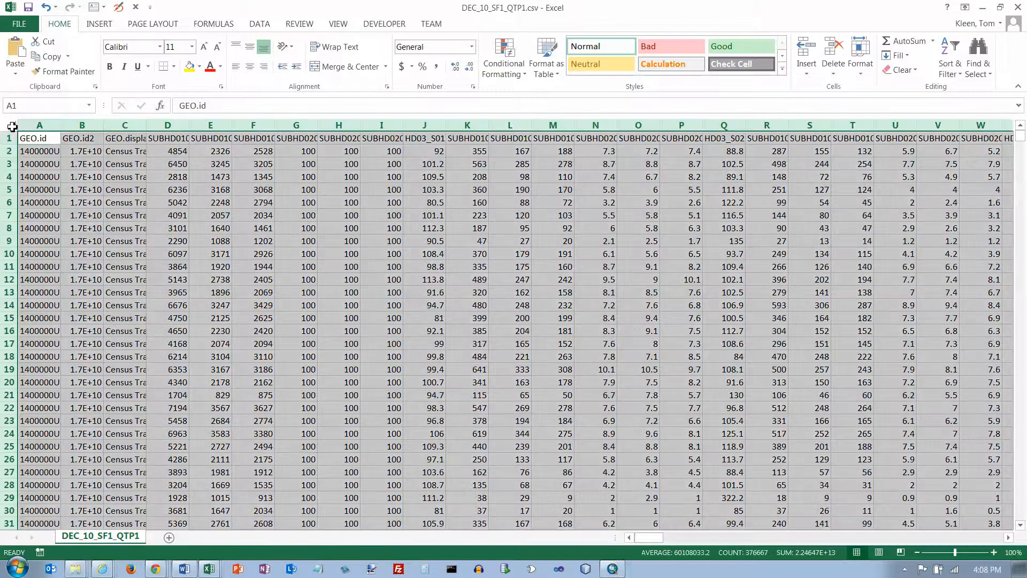
{"action": "double_click", "coordinate": [60, 126]}
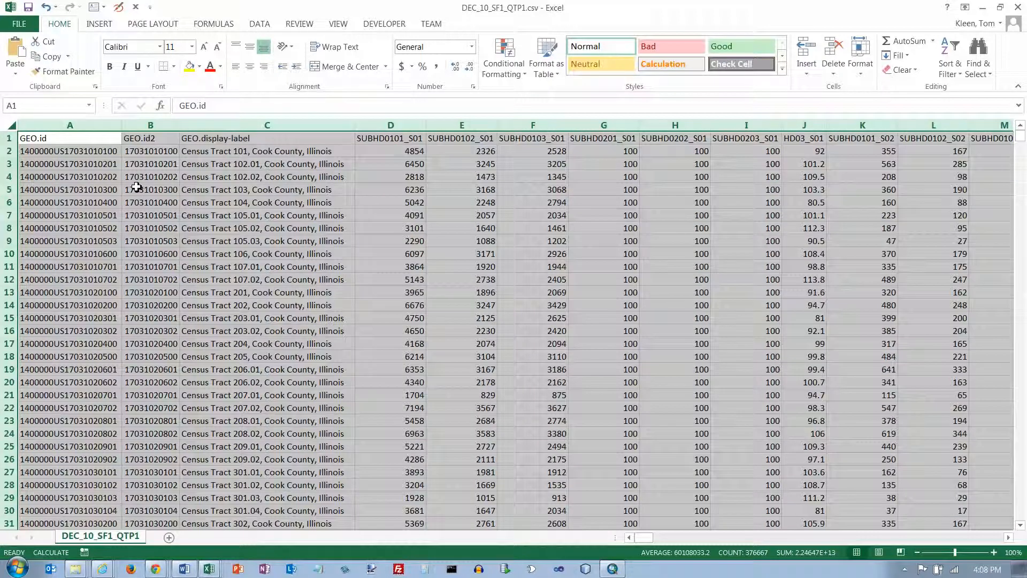
{"action": "left_click", "coordinate": [104, 143]}
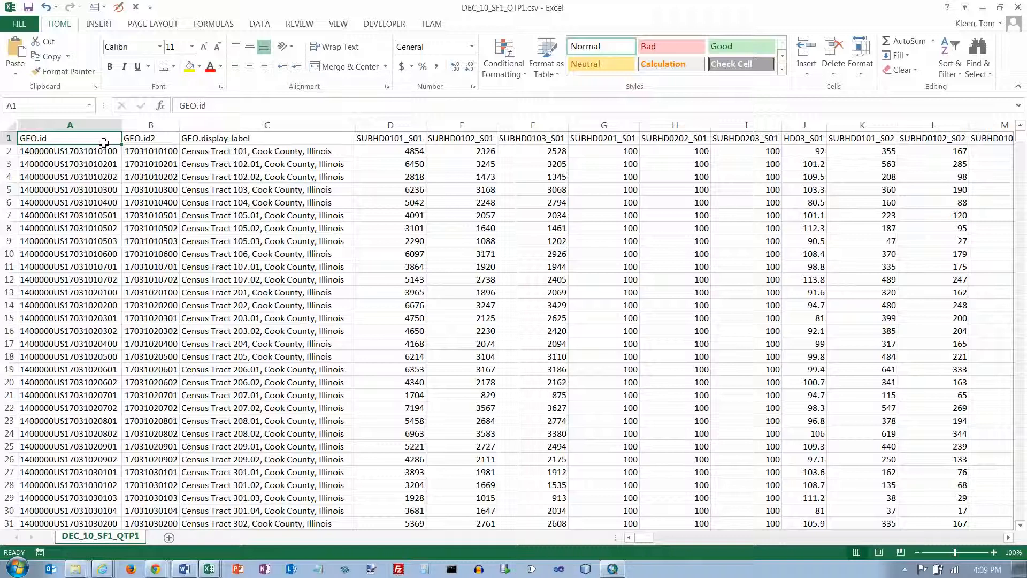
{"action": "key", "text": "ctrl+Right"}
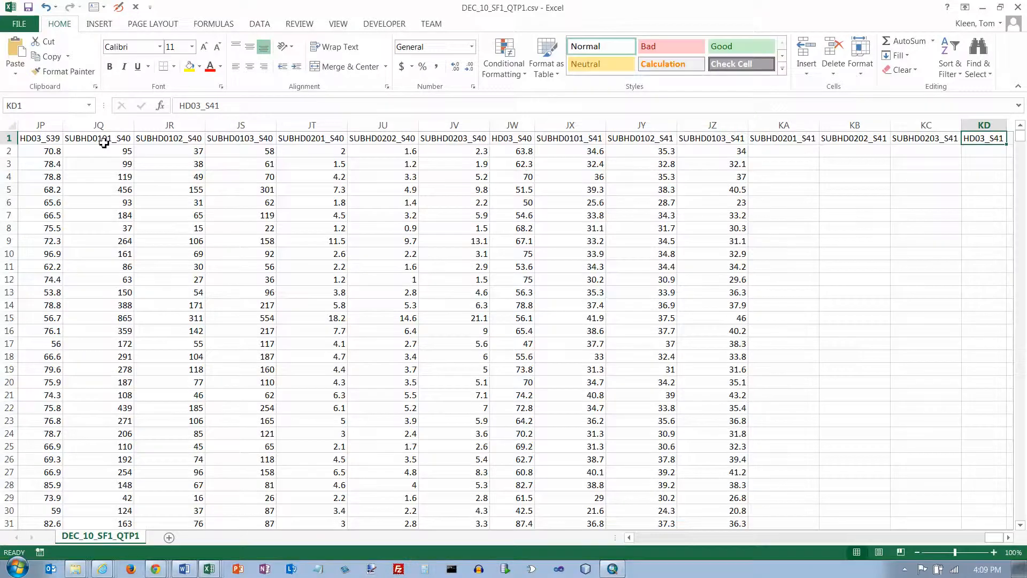
{"action": "key", "text": "ctrl+Left"}
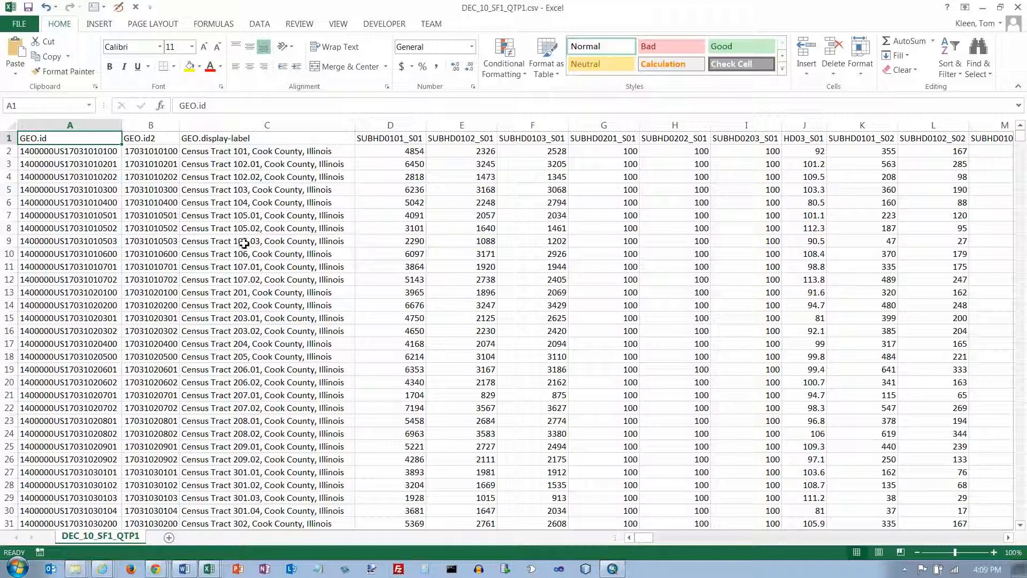
Delete the GEO.display-label column (column C) from the census sheet.
{"action": "left_click", "coordinate": [233, 127]}
{"action": "right_click", "coordinate": [233, 127]}
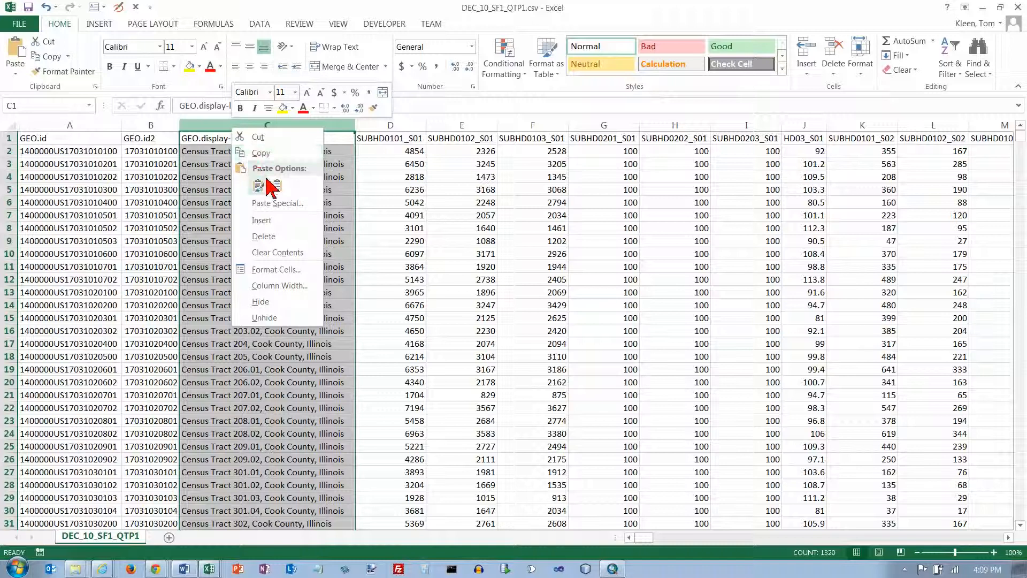
{"action": "left_click", "coordinate": [271, 236]}
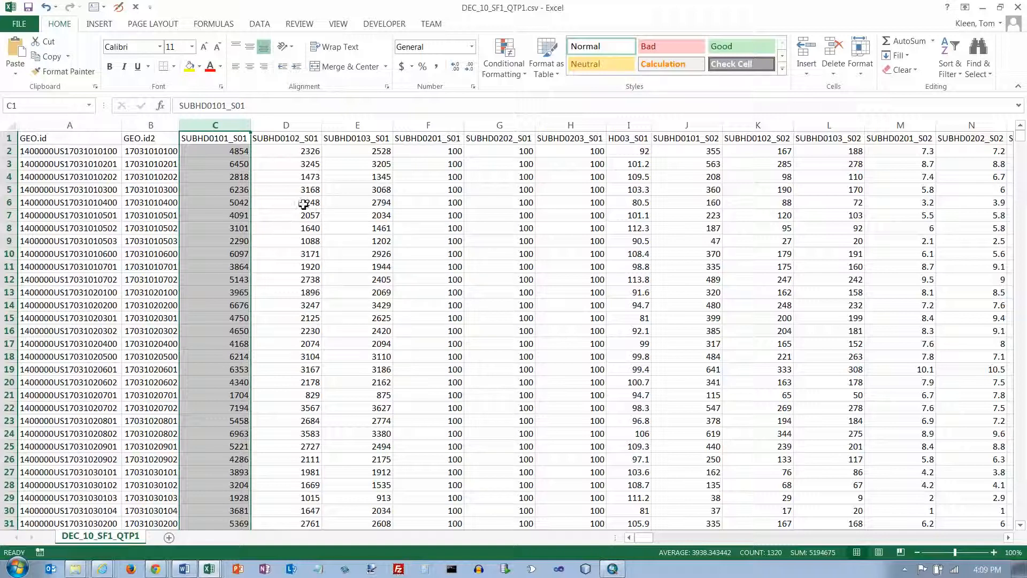
Clear the contents of all columns from SUBHD0201_S01 (column F) through the last data column, HD03_S41 (column KC).
{"action": "left_click", "coordinate": [428, 126]}
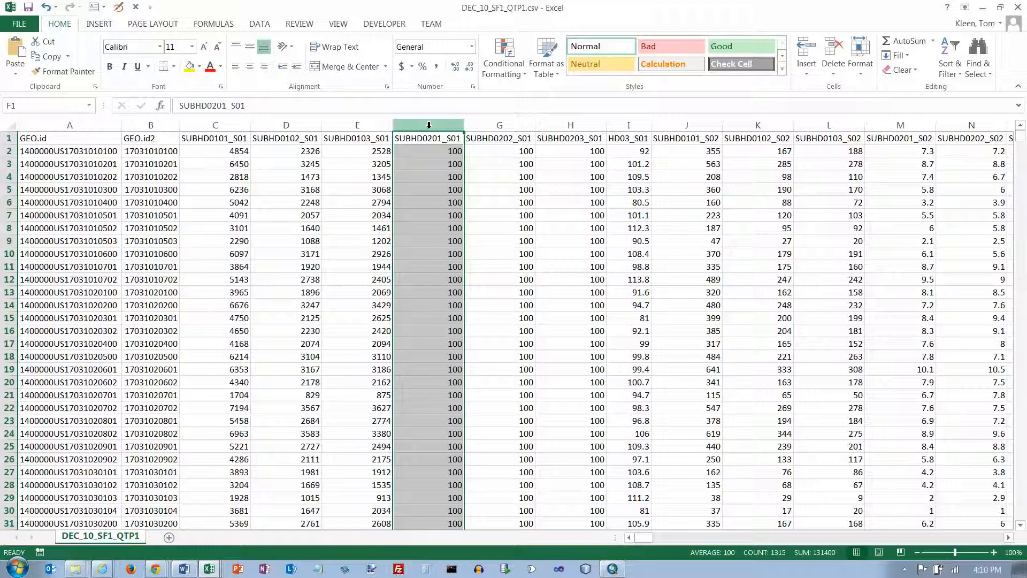
{"action": "key", "text": "End"}
{"action": "key", "text": "shift+Right"}
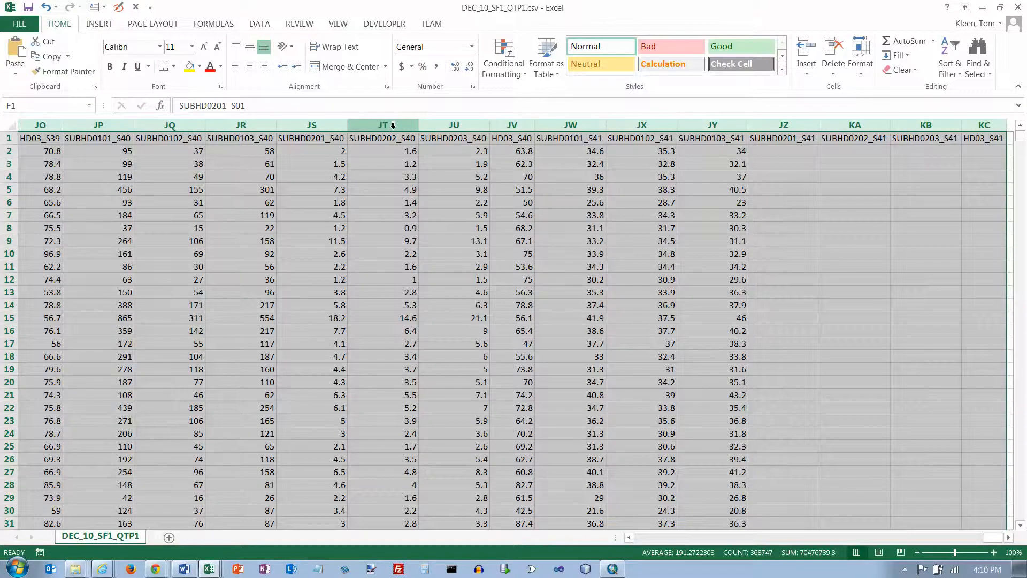
{"action": "key", "text": "Delete"}
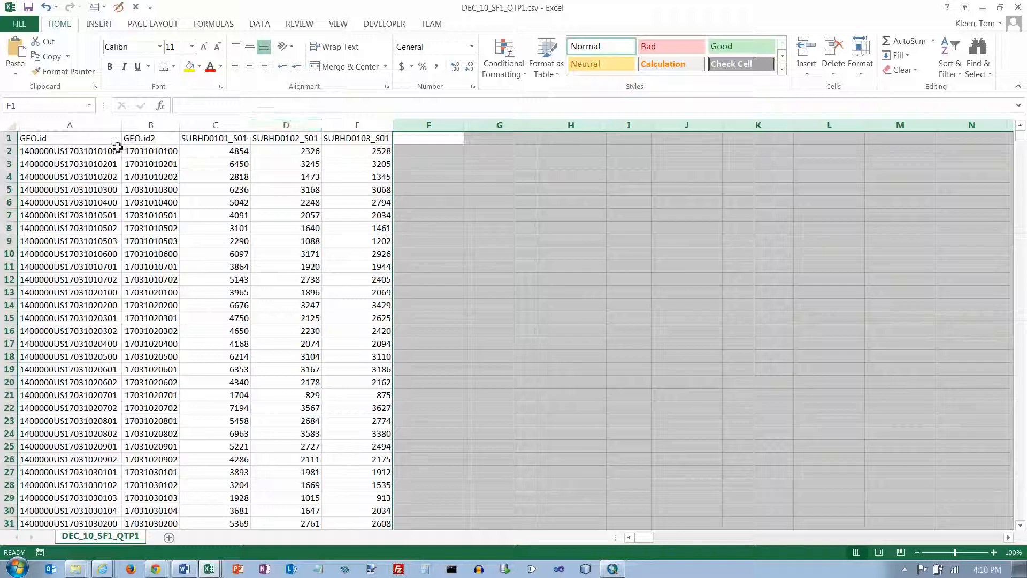
Rename the column headers in A1 through E1 to ID, ID2, Both Sexes, Male and Female.
{"action": "left_click", "coordinate": [81, 139]}
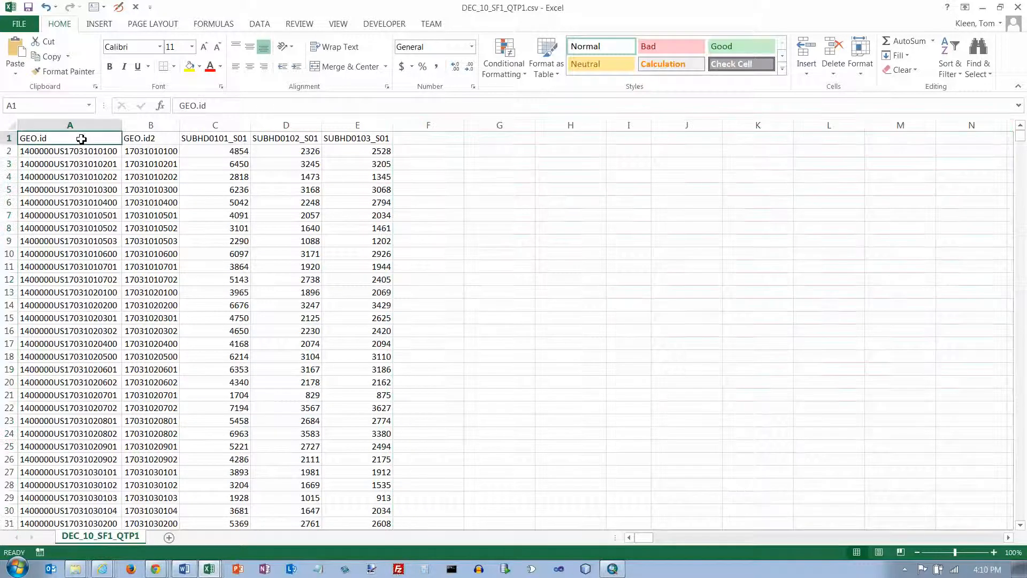
{"action": "type", "text": "ID"}
{"action": "key", "text": "Tab"}
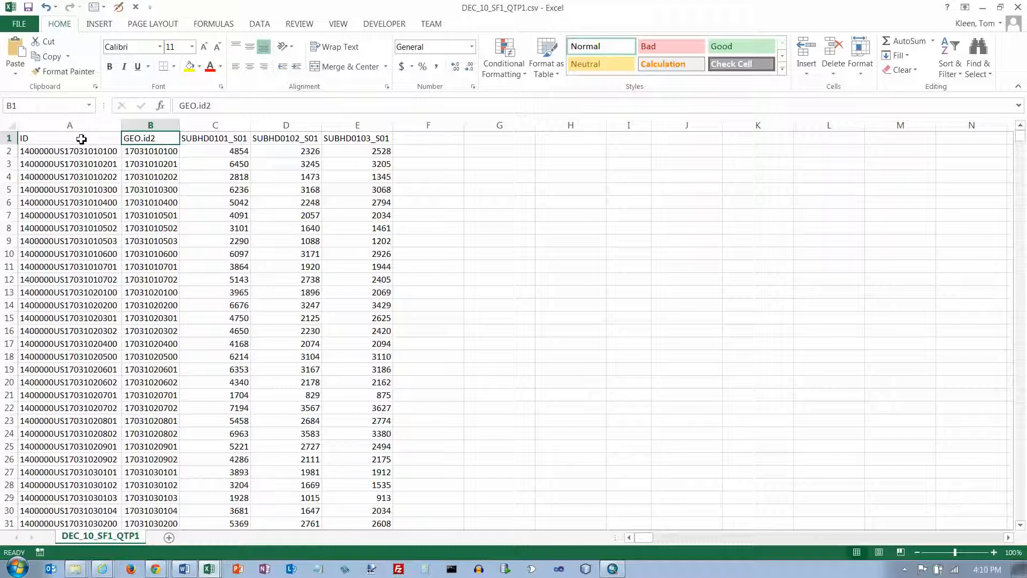
{"action": "type", "text": "ID2"}
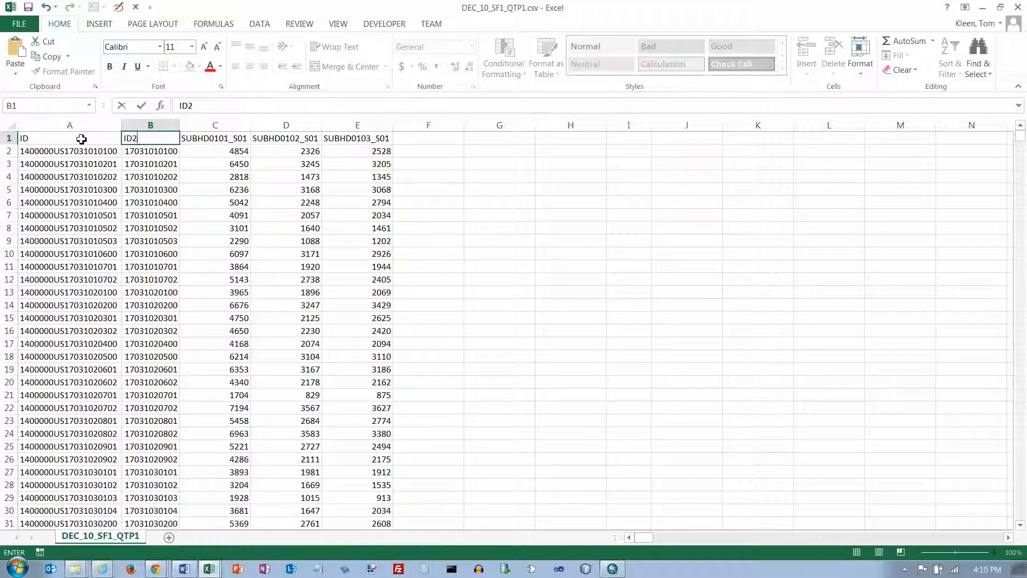
{"action": "key", "text": "Tab"}
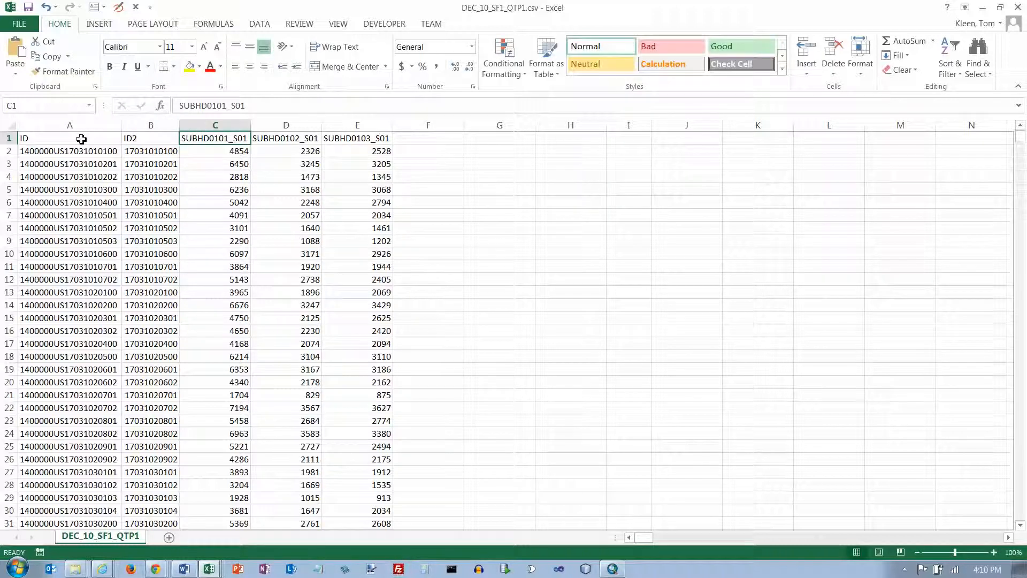
{"action": "type", "text": "Both Sexes"}
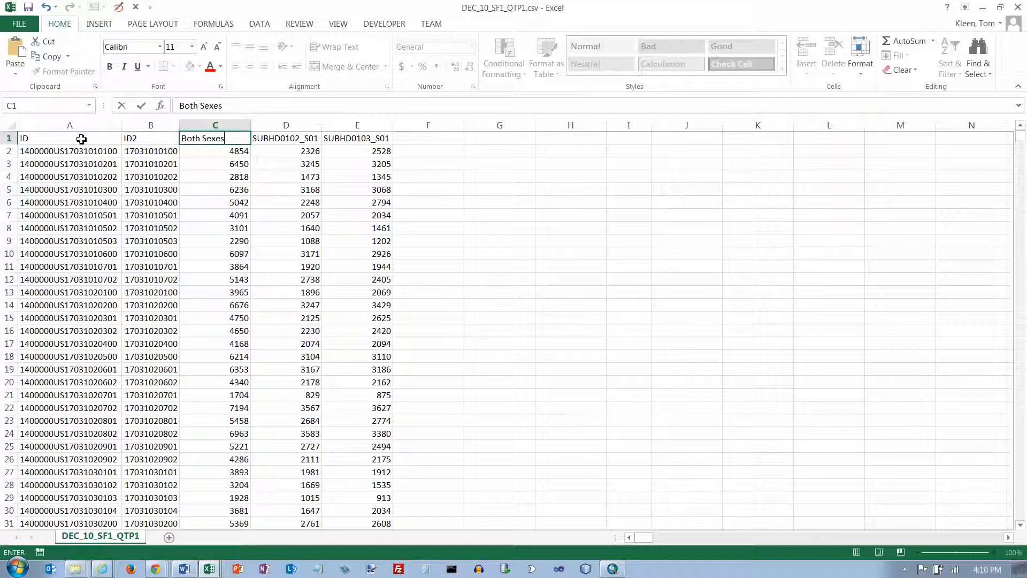
{"action": "key", "text": "Tab"}
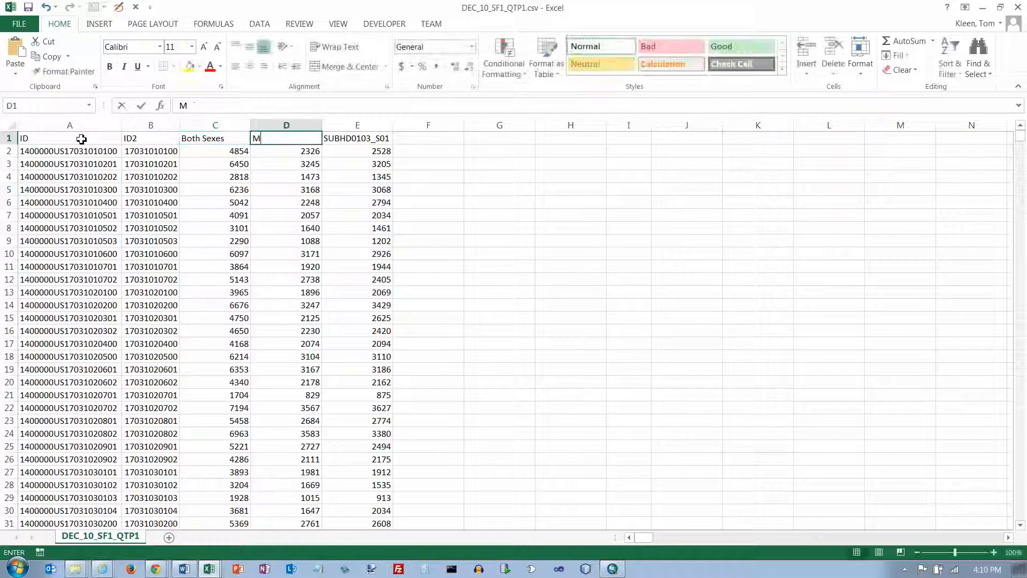
{"action": "type", "text": "Male"}
{"action": "key", "text": "Tab"}
{"action": "type", "text": "Fe"}
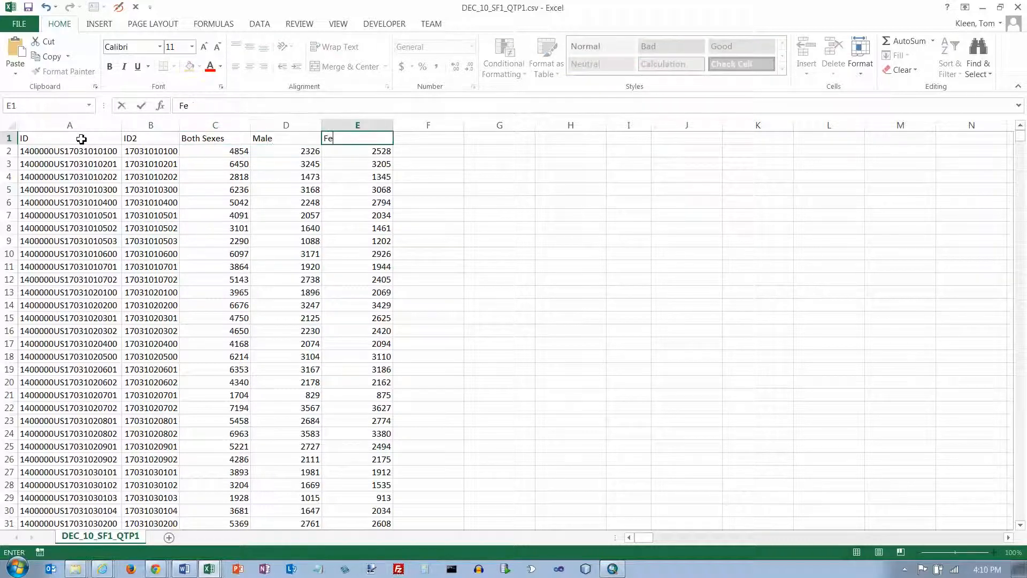
{"action": "type", "text": "male"}
{"action": "key", "text": "Return"}
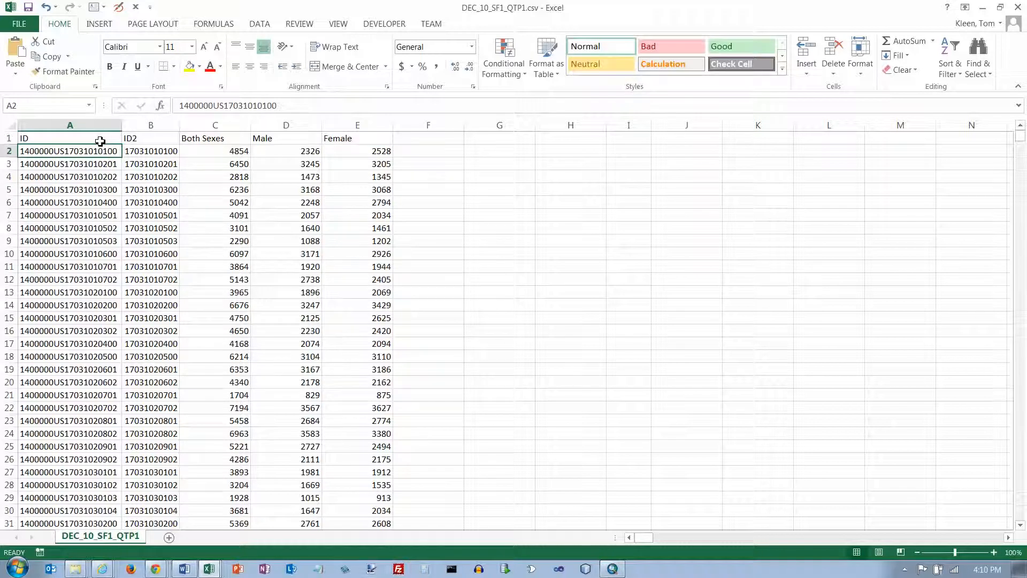
Widen columns A through E to one equal width, and check how the values in row 2 are aligned.
{"action": "left_click", "coordinate": [146, 128]}
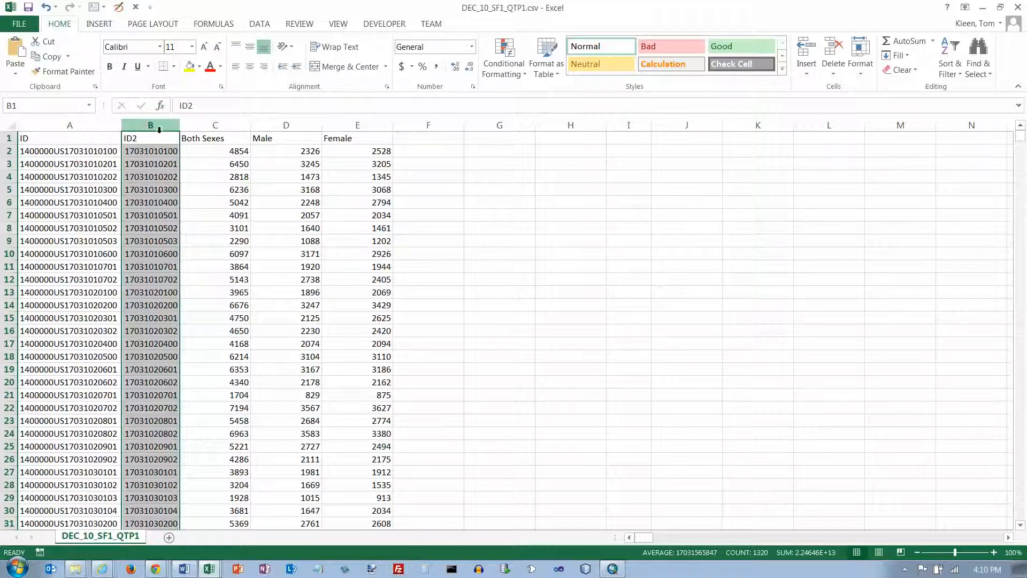
{"action": "left_click_drag", "start_coordinate": [70, 125], "coordinate": [374, 127]}
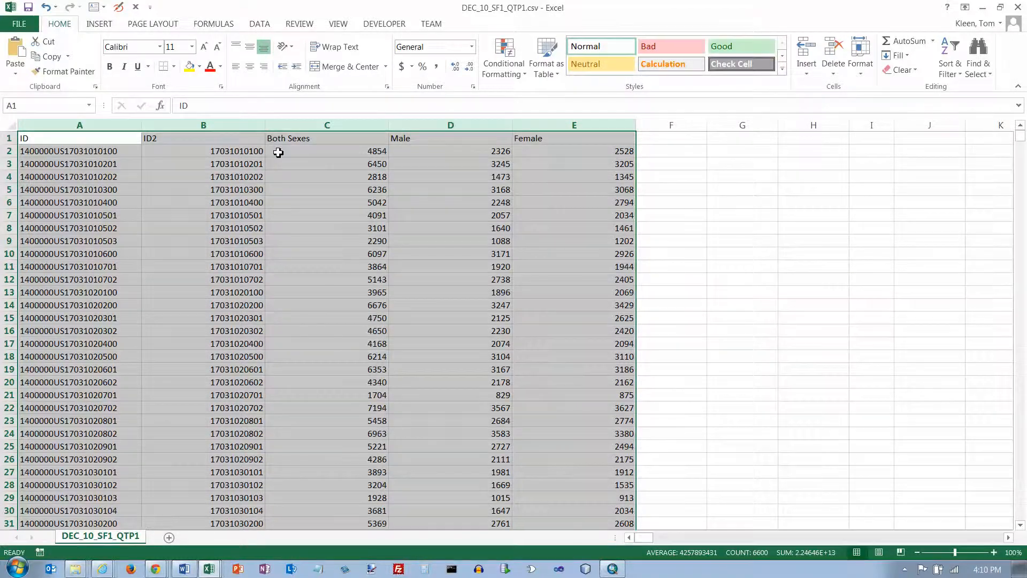
{"action": "left_click", "coordinate": [233, 152]}
{"action": "left_click", "coordinate": [329, 157]}
{"action": "left_click", "coordinate": [455, 154]}
{"action": "left_click", "coordinate": [549, 152]}
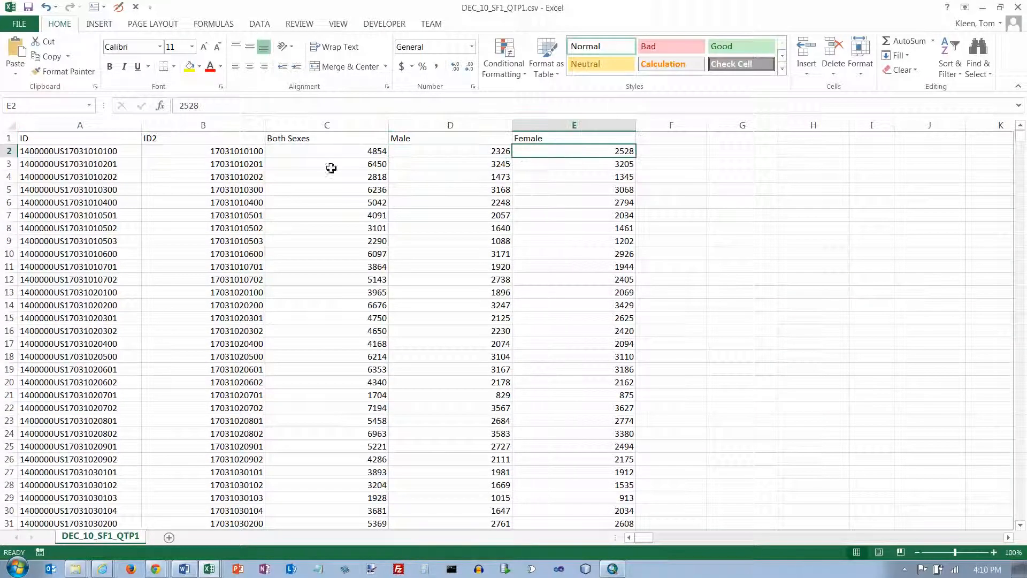
{"action": "left_click", "coordinate": [40, 154]}
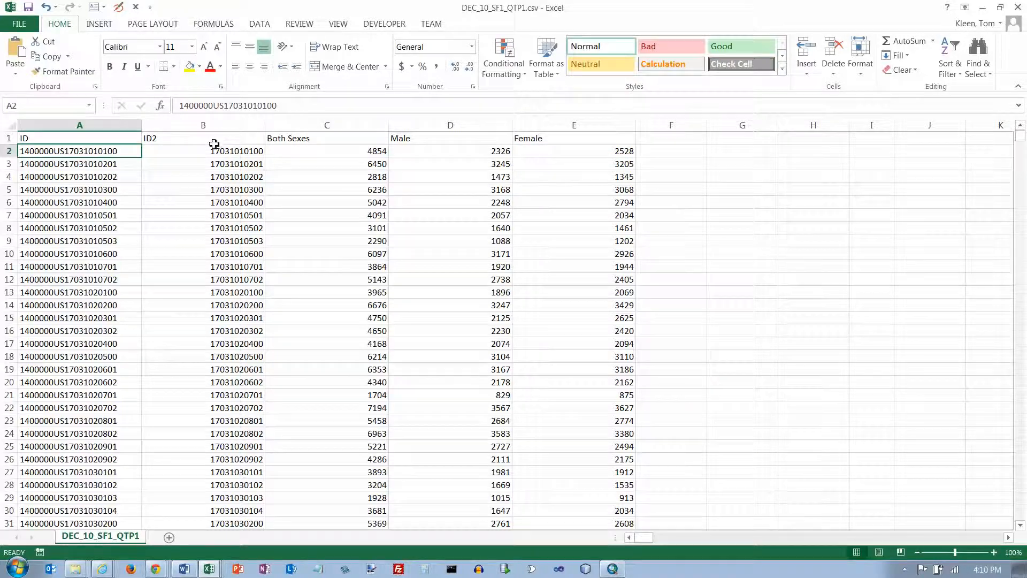
Replace every 17031 in the ID2 column with '17031 so that the IDs are stored as text.
{"action": "left_click", "coordinate": [216, 125]}
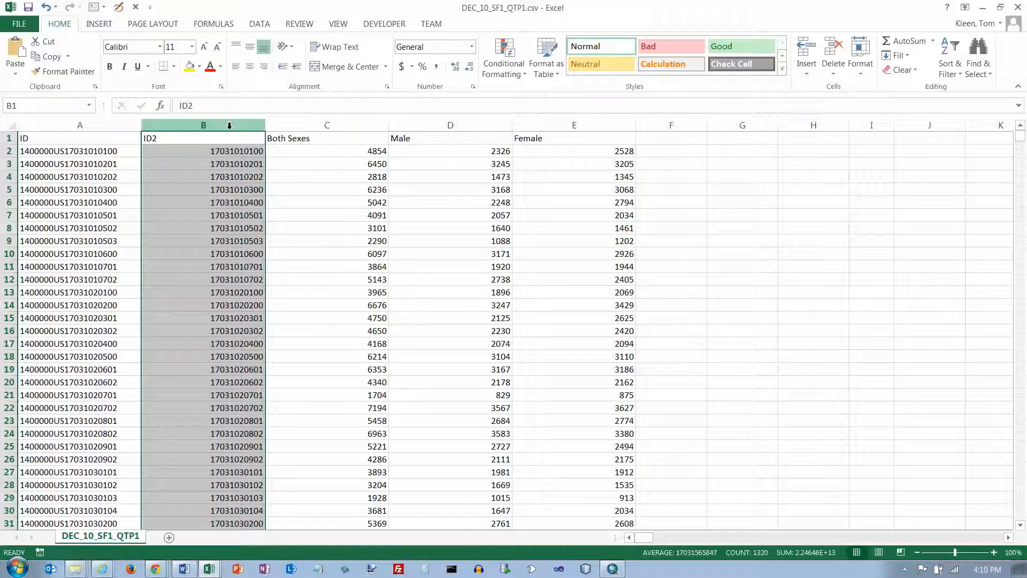
{"action": "type", "text": "H"}
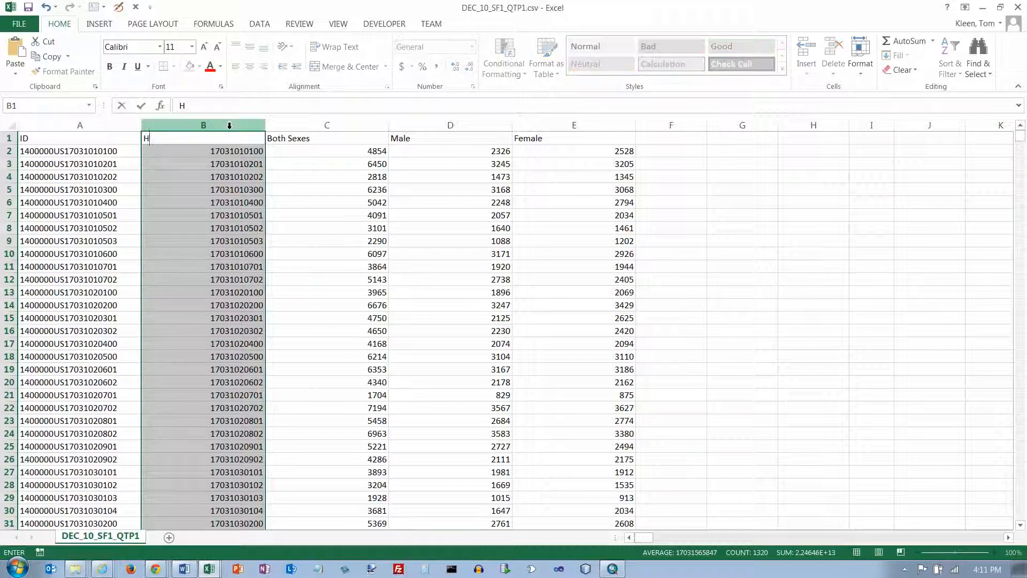
{"action": "key", "text": "Escape"}
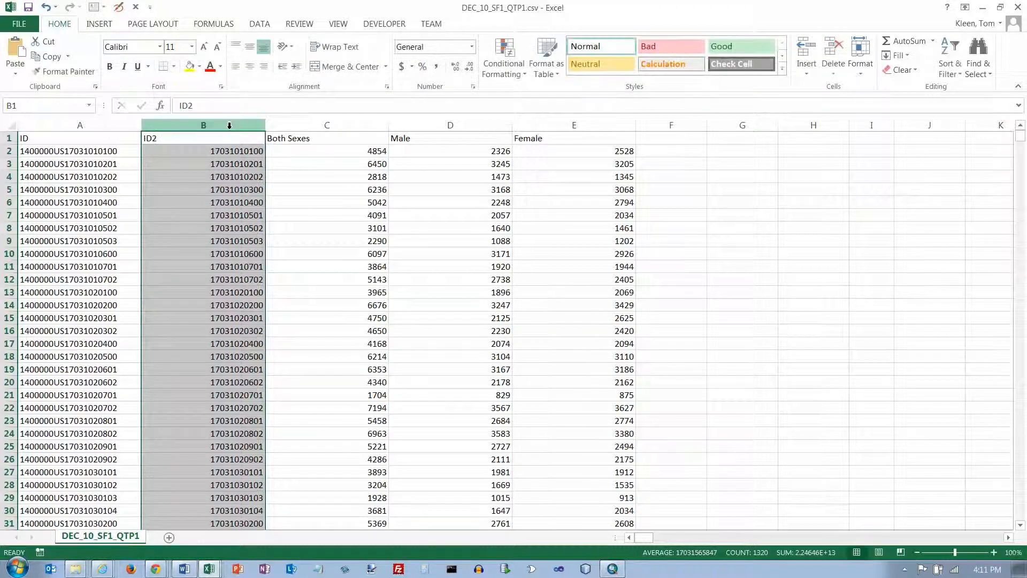
{"action": "key", "text": "ctrl+h"}
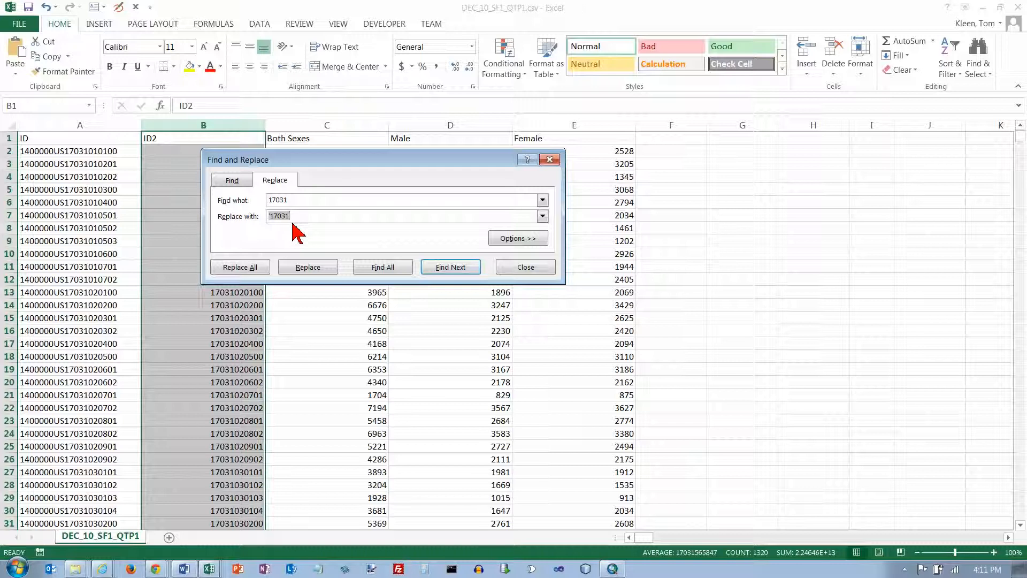
{"action": "left_click", "coordinate": [262, 270]}
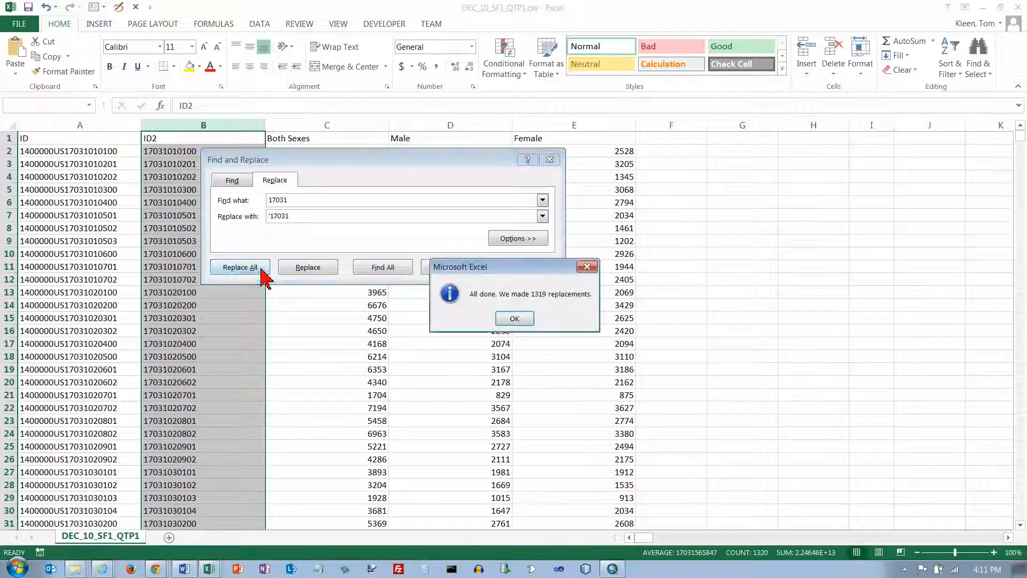
{"action": "left_click", "coordinate": [515, 318]}
{"action": "left_click", "coordinate": [550, 159]}
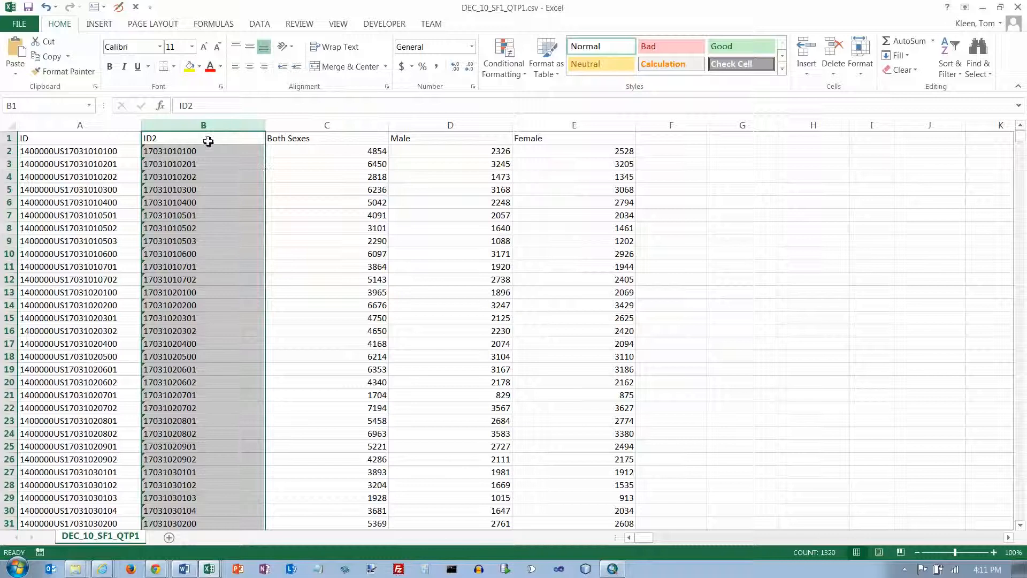
Ignore the number-stored-as-text error on cell B2.
{"action": "left_click", "coordinate": [148, 151]}
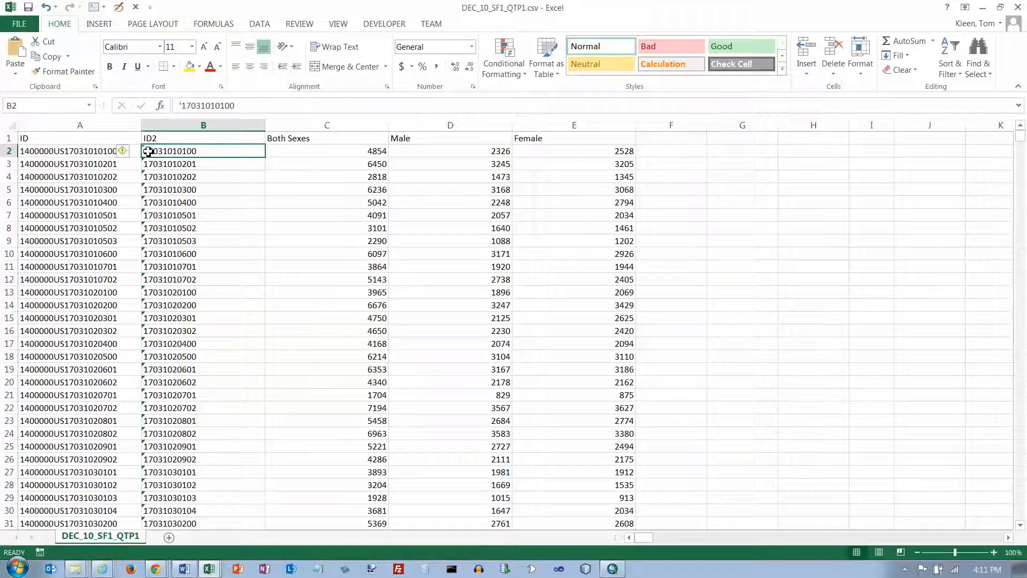
{"action": "left_click", "coordinate": [137, 153]}
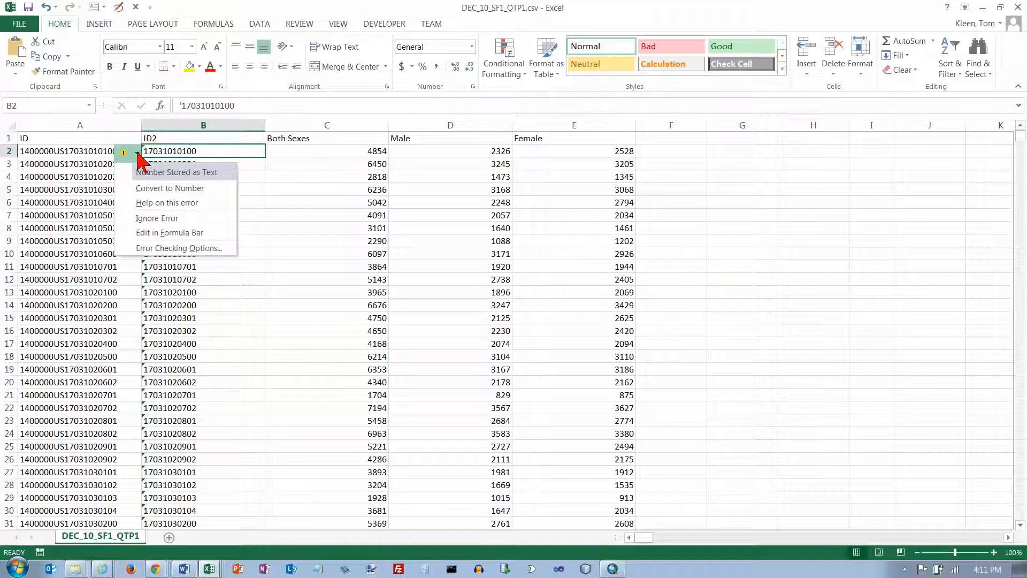
{"action": "left_click", "coordinate": [137, 154]}
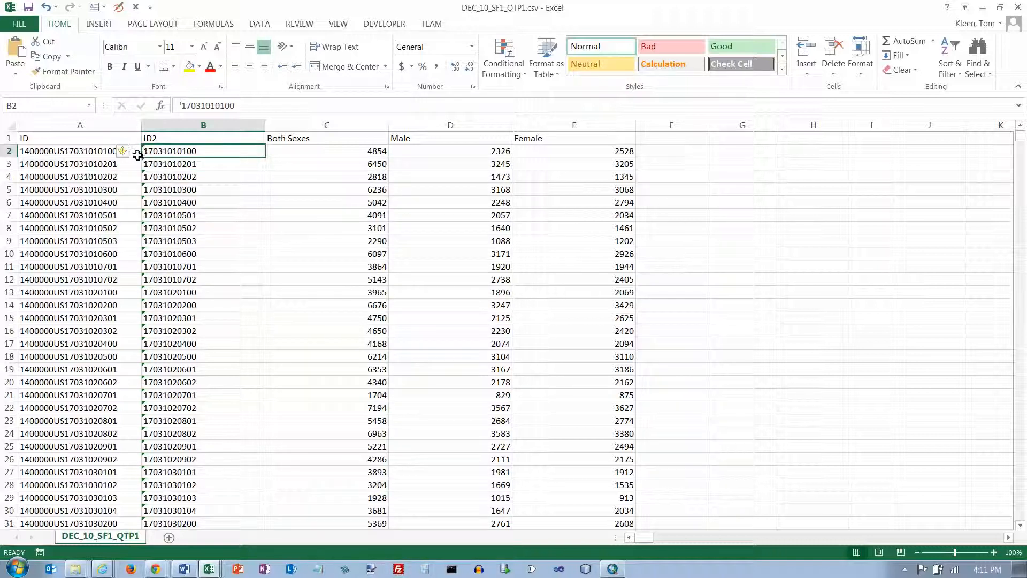
{"action": "left_click", "coordinate": [137, 154]}
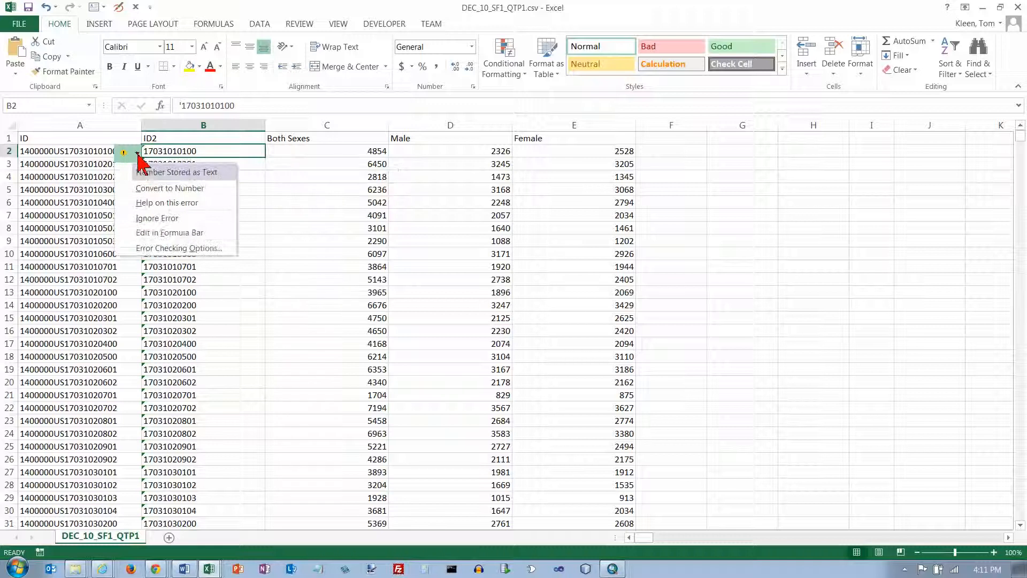
{"action": "left_click", "coordinate": [167, 220]}
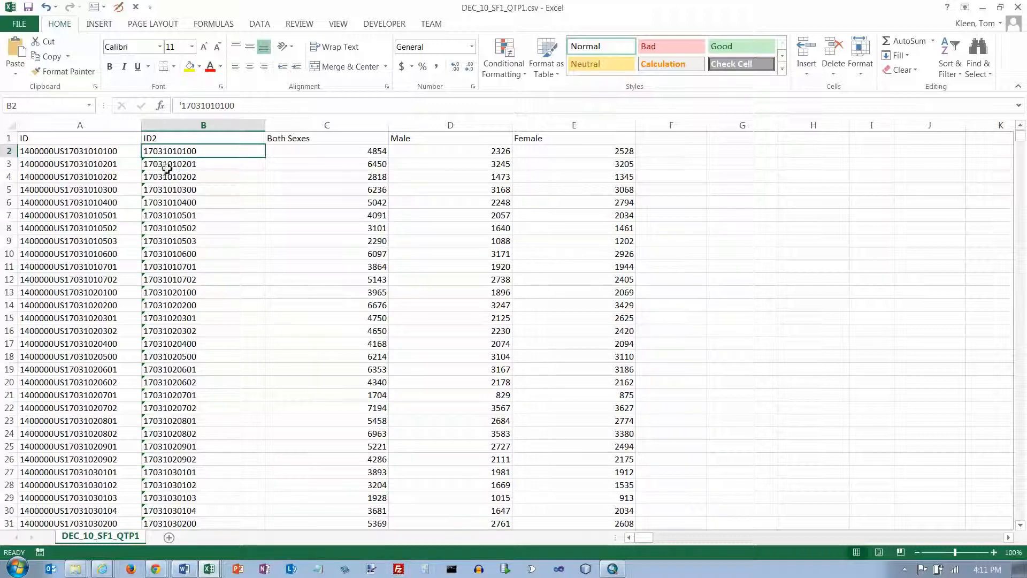
{"action": "left_click", "coordinate": [172, 127]}
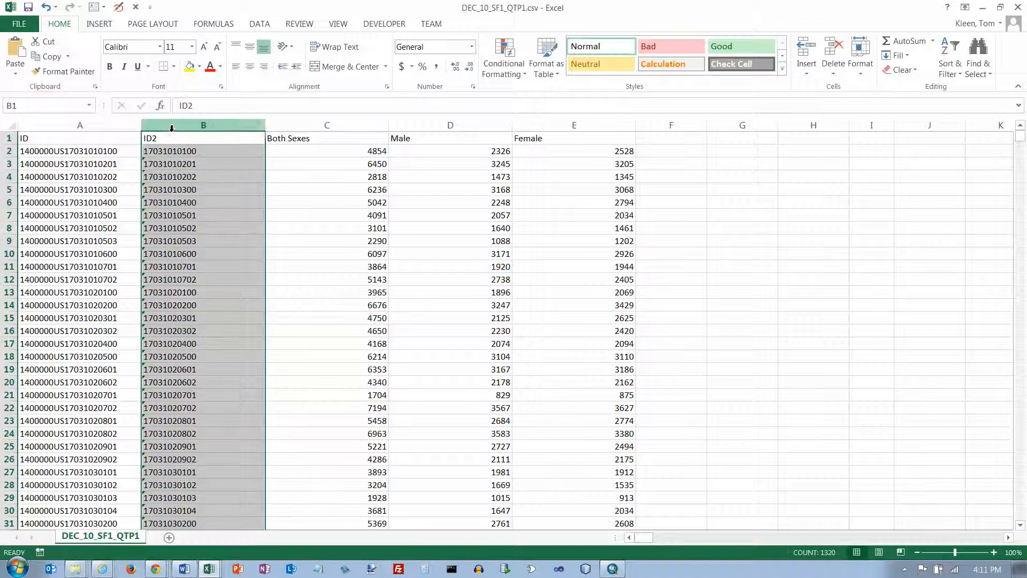
{"action": "right_click", "coordinate": [146, 164]}
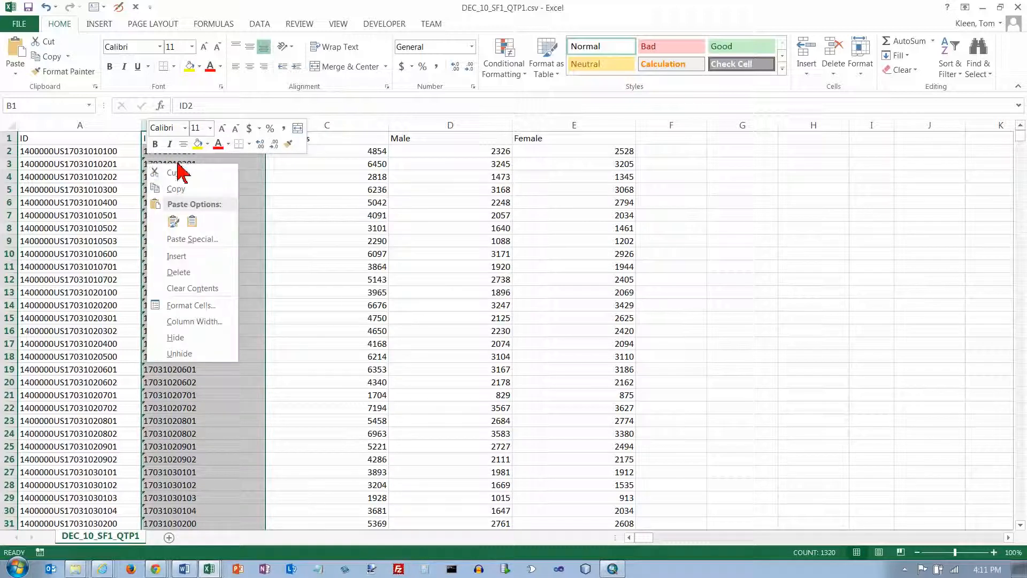
{"action": "key", "text": "Escape"}
Ignore the number-stored-as-text error on cell B3.
{"action": "left_click", "coordinate": [153, 163]}
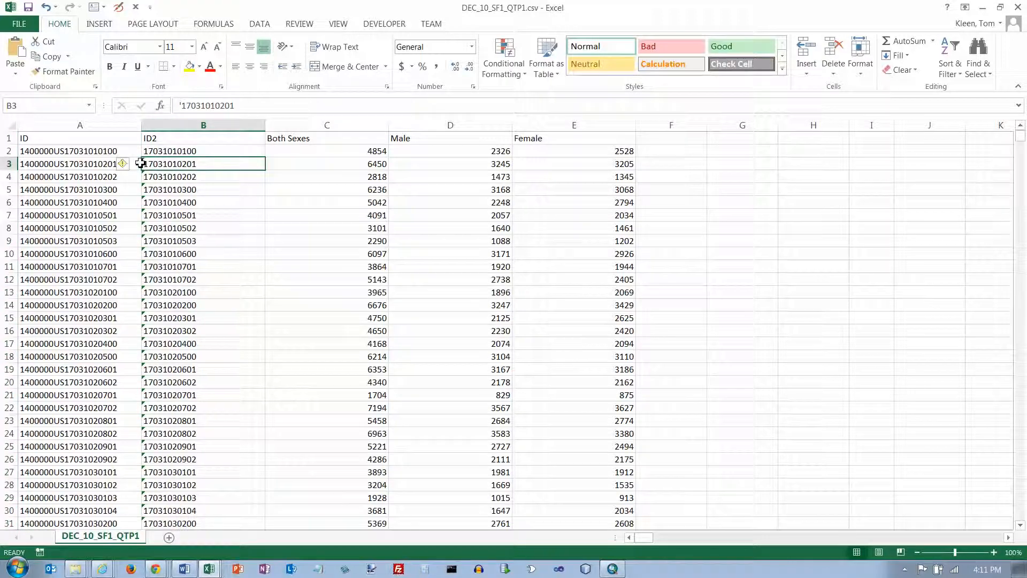
{"action": "left_click", "coordinate": [135, 166]}
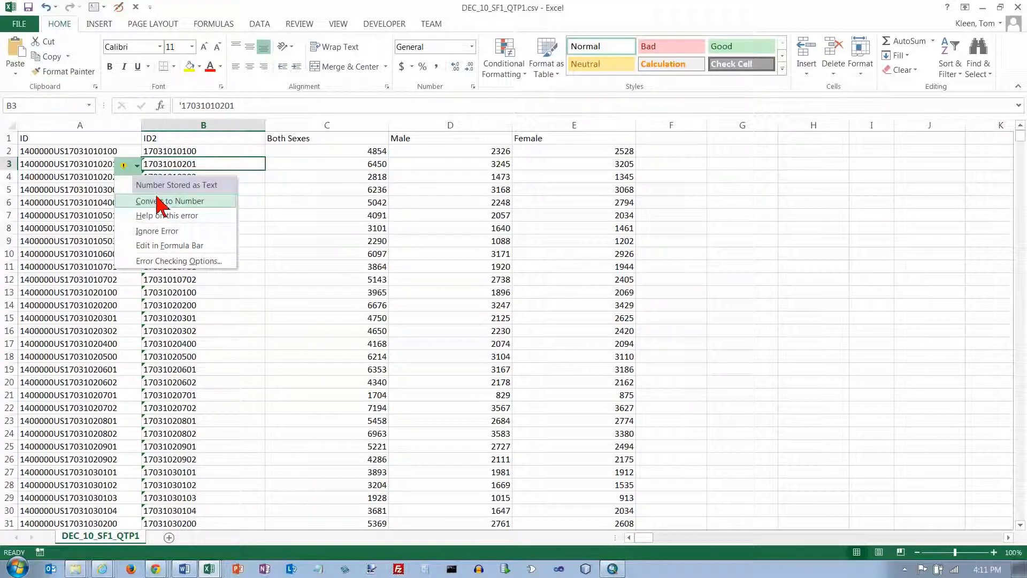
{"action": "left_click", "coordinate": [166, 231]}
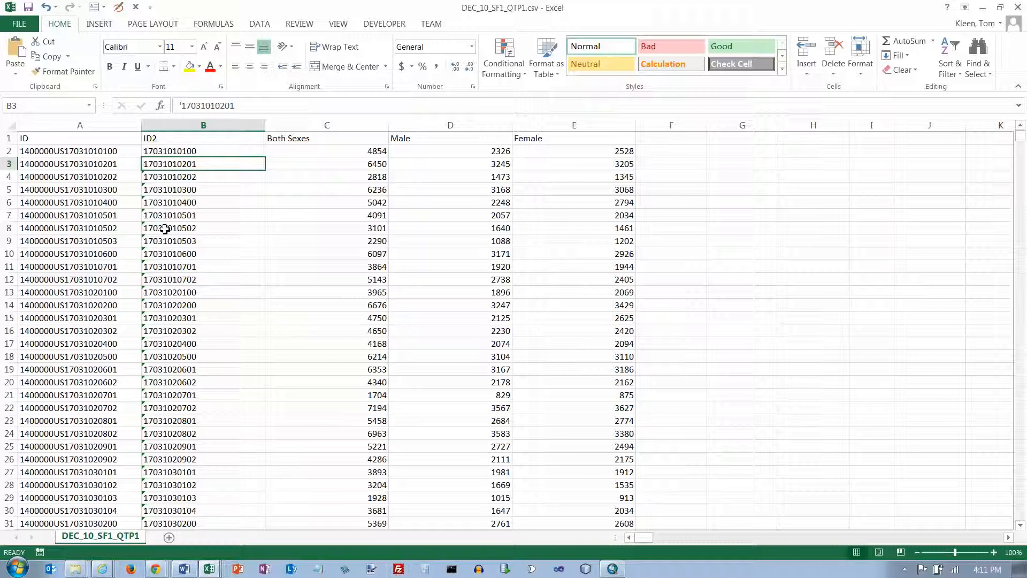
Ignore the number-stored-as-text error for all remaining ID2 values, from B4 down to the last row, B1320.
{"action": "left_click", "coordinate": [166, 176]}
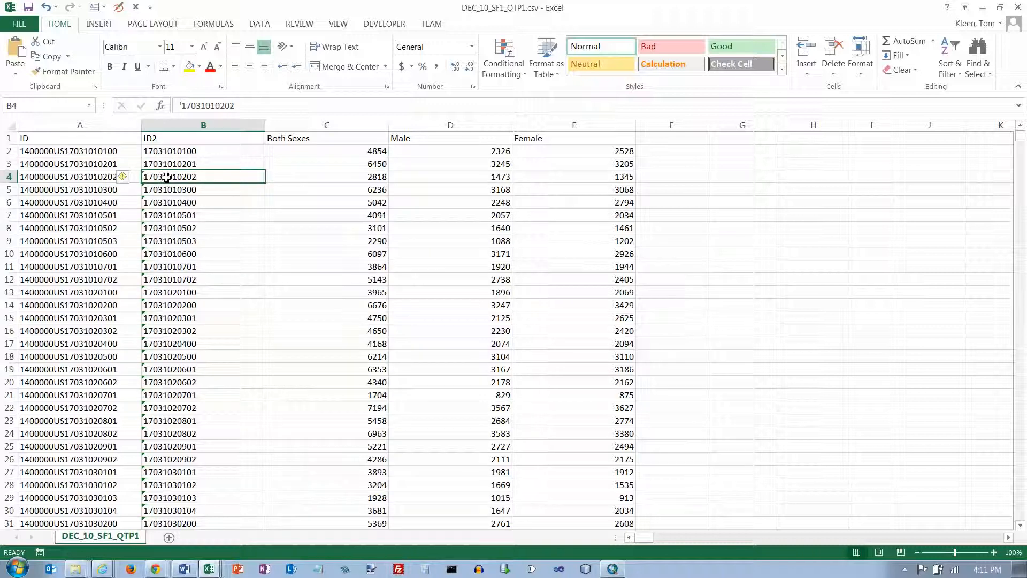
{"action": "key", "text": "ctrl+shift+Down"}
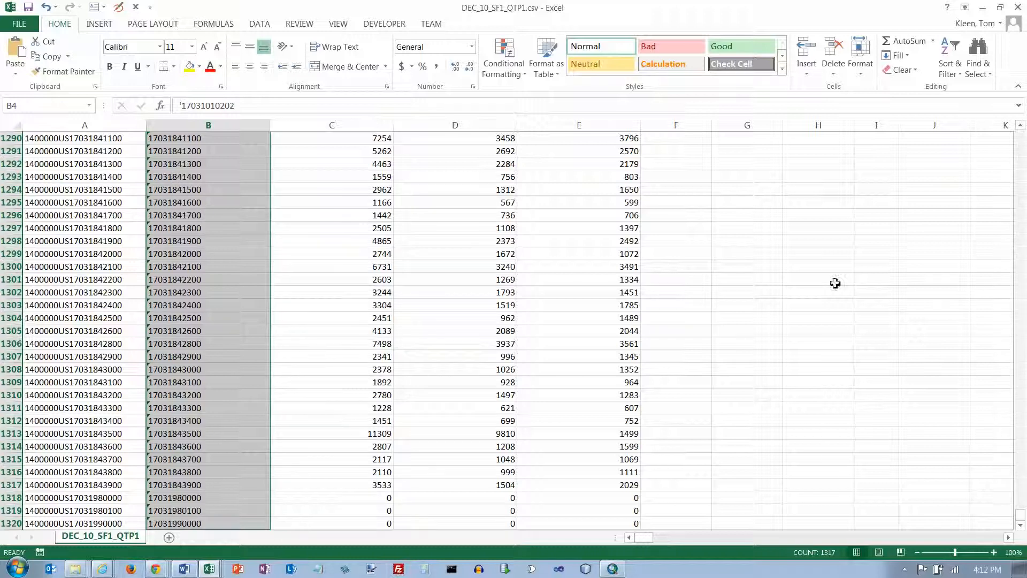
{"action": "left_click_drag", "start_coordinate": [1020, 129], "coordinate": [1020, 136]}
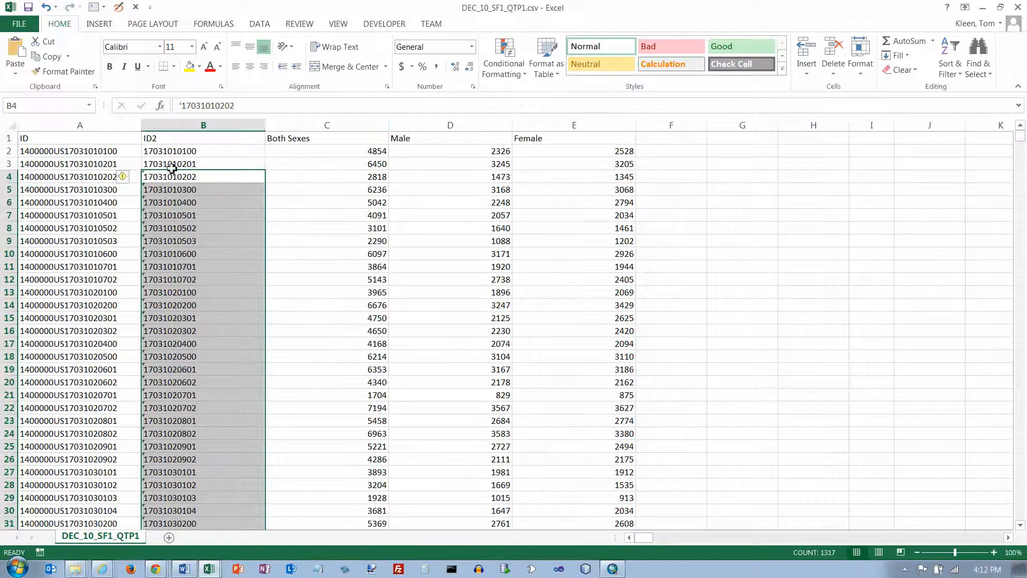
{"action": "left_click", "coordinate": [136, 179]}
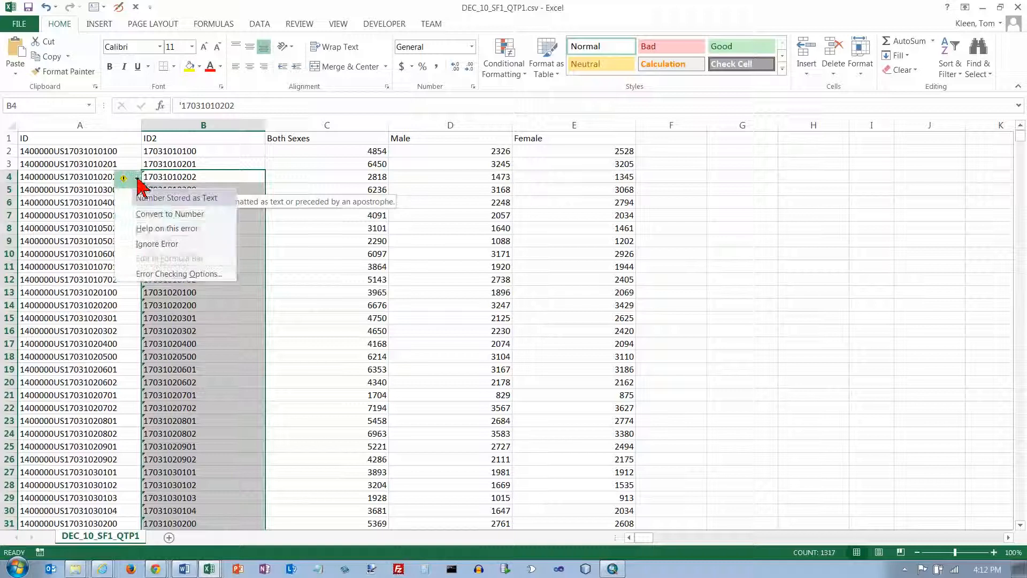
{"action": "left_click", "coordinate": [165, 244]}
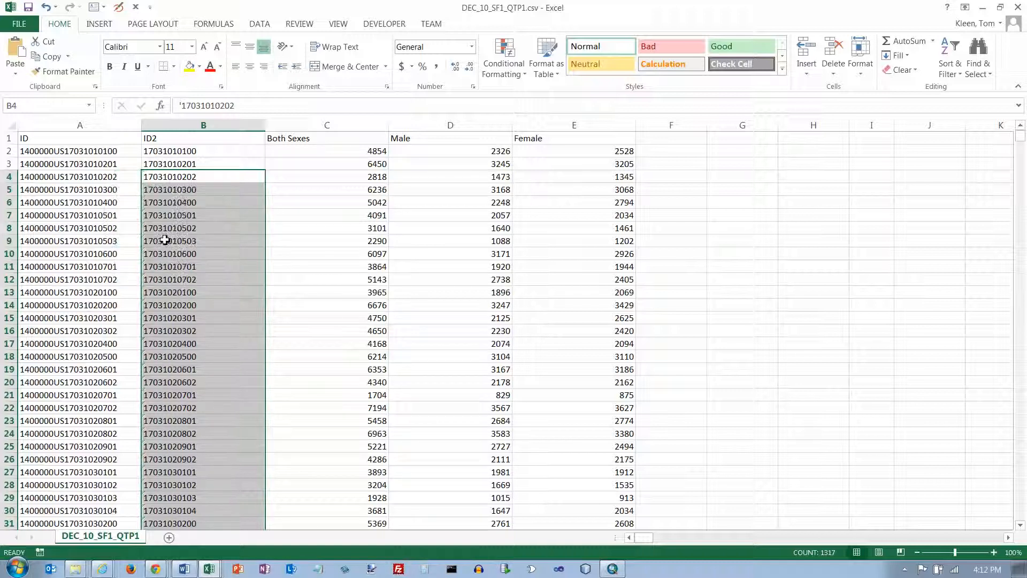
{"action": "left_click", "coordinate": [196, 143]}
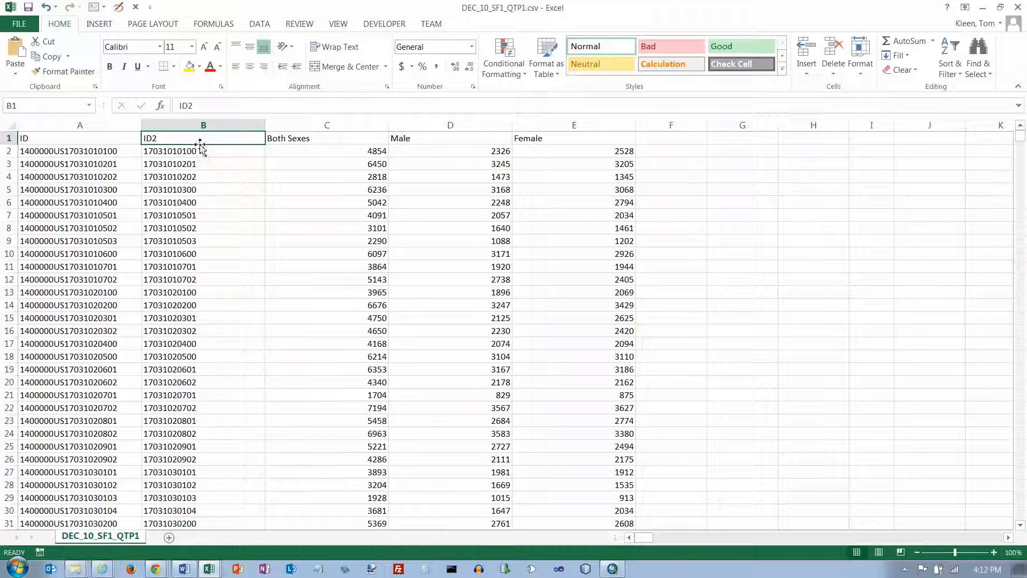
Rename the DEC_10_SF1_QTP1 worksheet as TractsPop2010.
{"action": "double_click", "coordinate": [129, 536]}
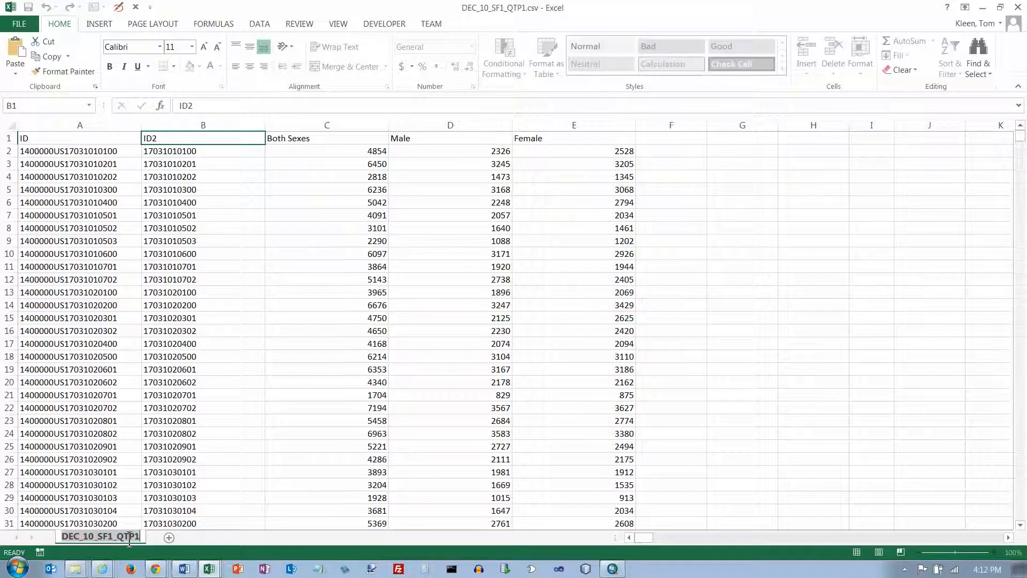
{"action": "type", "text": "Trat"}
{"action": "key", "text": "BackSpace"}
{"action": "type", "text": "ctsPop2010"}
{"action": "key", "text": "Return"}
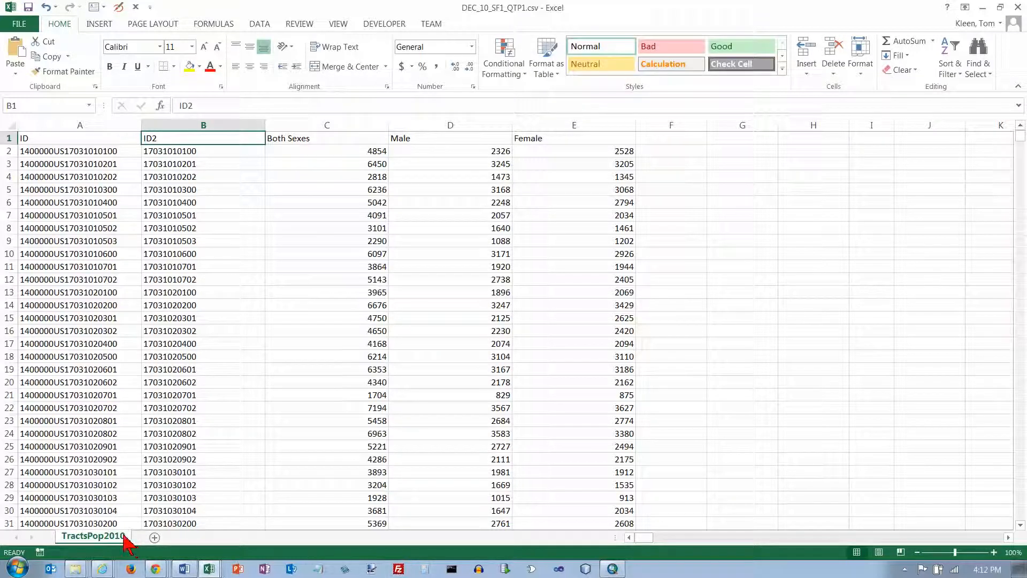
Save the file as an Excel Workbook in the Chapter5 folder, replacing the existing CookCountyTractPop2010.xlsx.
{"action": "left_click", "coordinate": [18, 24]}
{"action": "left_click", "coordinate": [31, 143]}
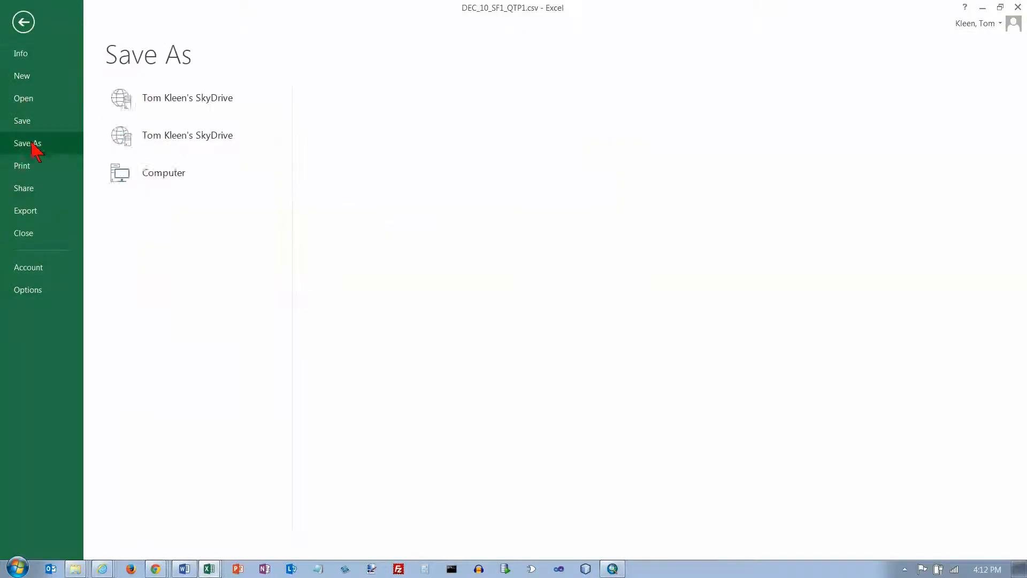
{"action": "left_click", "coordinate": [412, 155]}
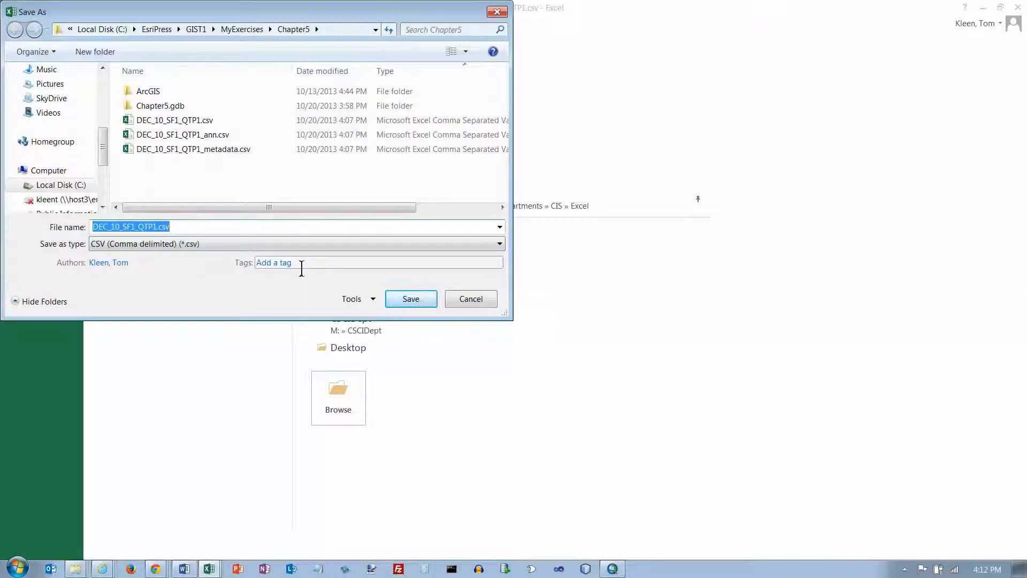
{"action": "left_click", "coordinate": [500, 244]}
{"action": "left_click", "coordinate": [153, 257]}
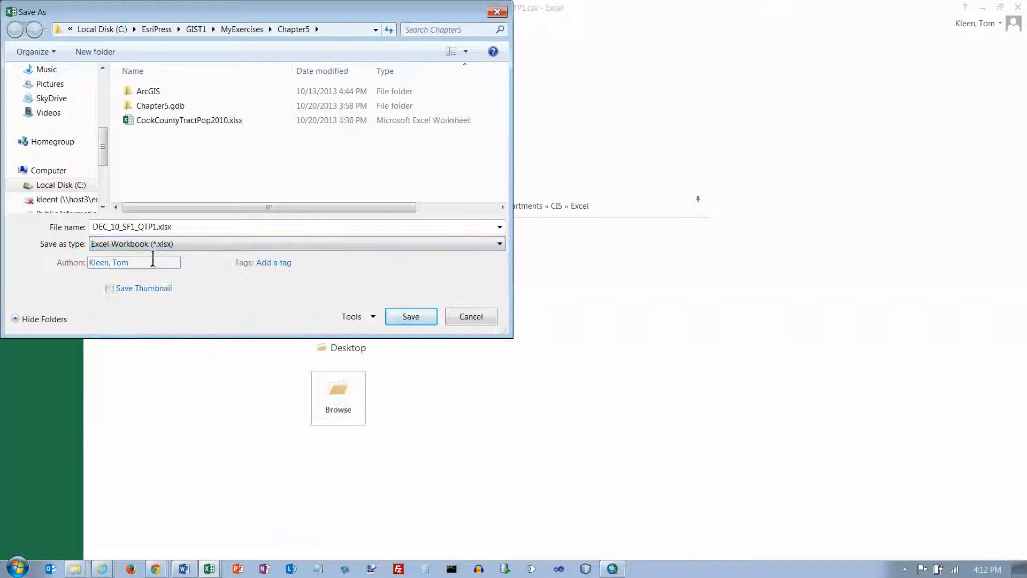
{"action": "left_click", "coordinate": [172, 122]}
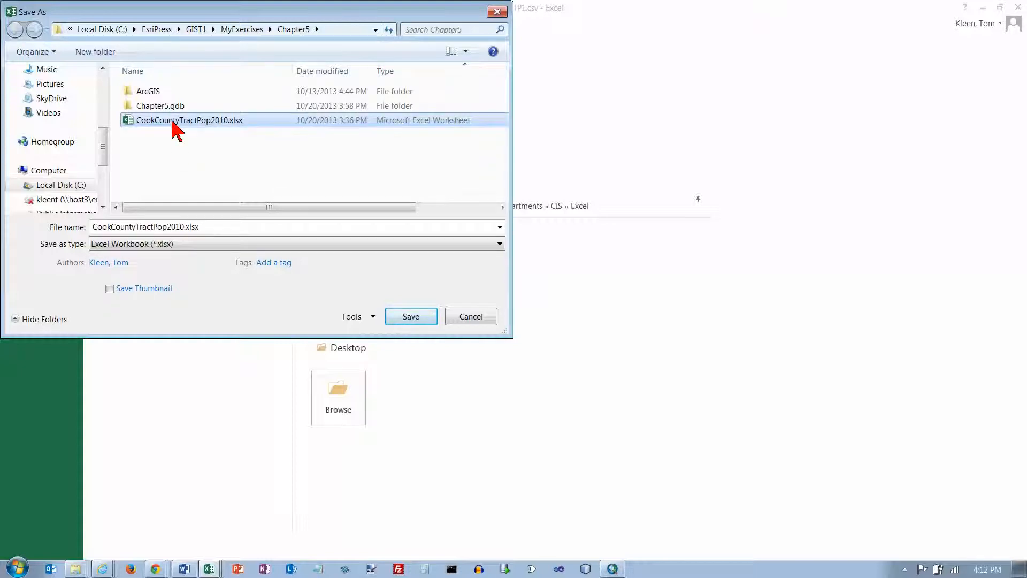
{"action": "left_click", "coordinate": [411, 319]}
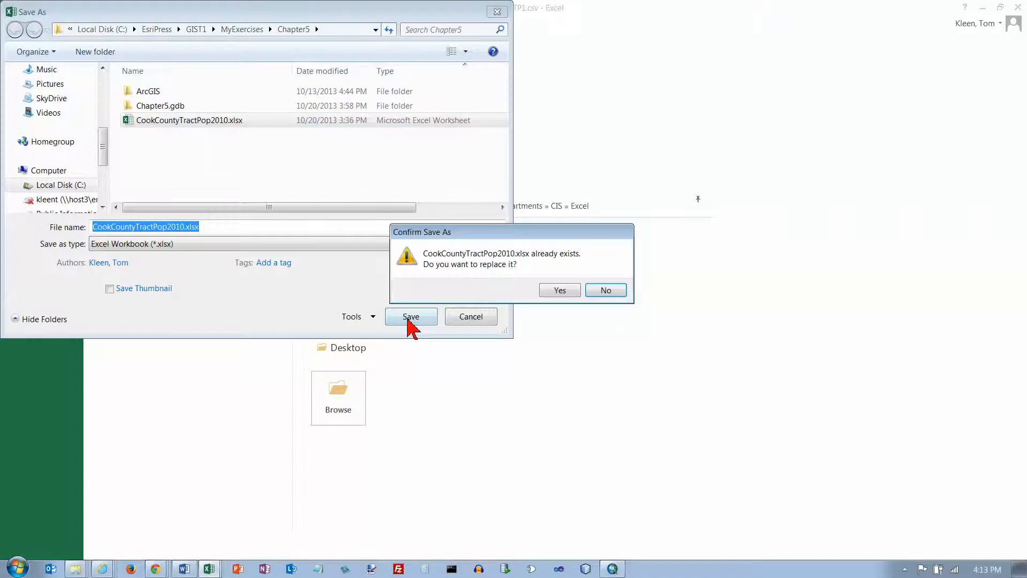
{"action": "left_click", "coordinate": [560, 290]}
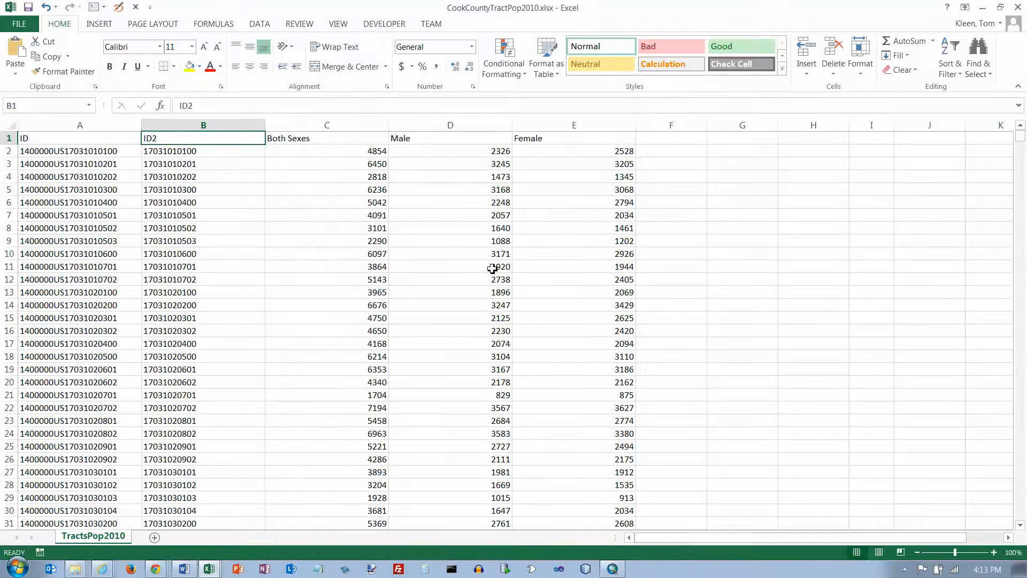
Switch to ArcMap and save the untitled map in the Chapter5 folder, replacing the existing Tutorial5-7.mxd.
{"action": "left_click", "coordinate": [613, 569]}
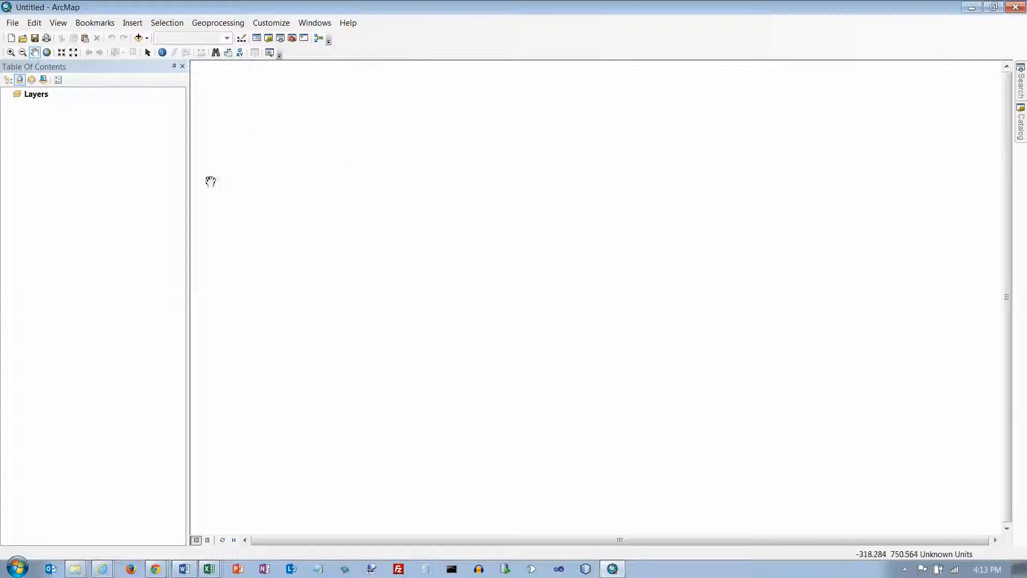
{"action": "left_click", "coordinate": [11, 24]}
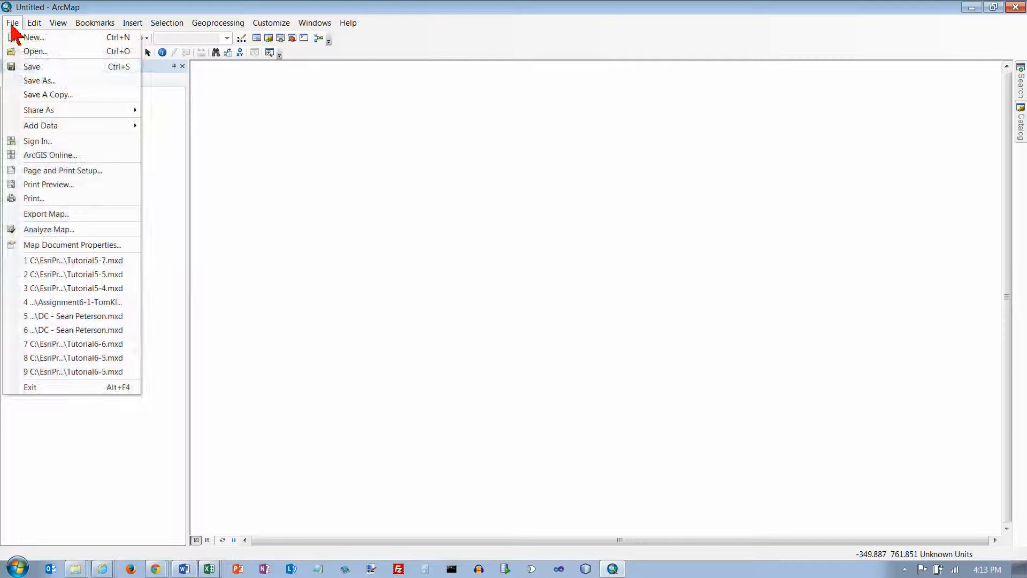
{"action": "left_click", "coordinate": [33, 80]}
{"action": "left_click", "coordinate": [414, 256]}
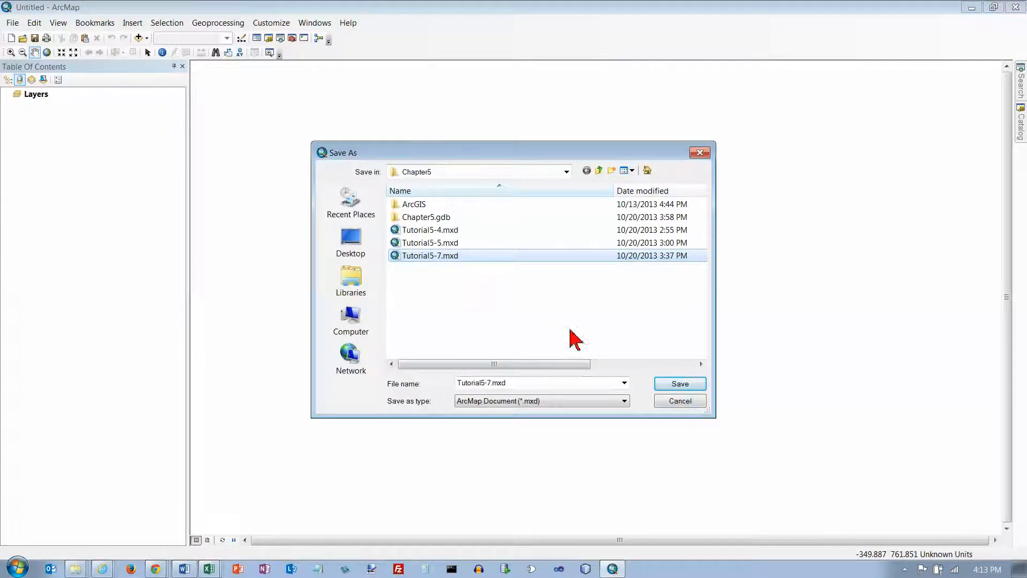
{"action": "left_click", "coordinate": [668, 385]}
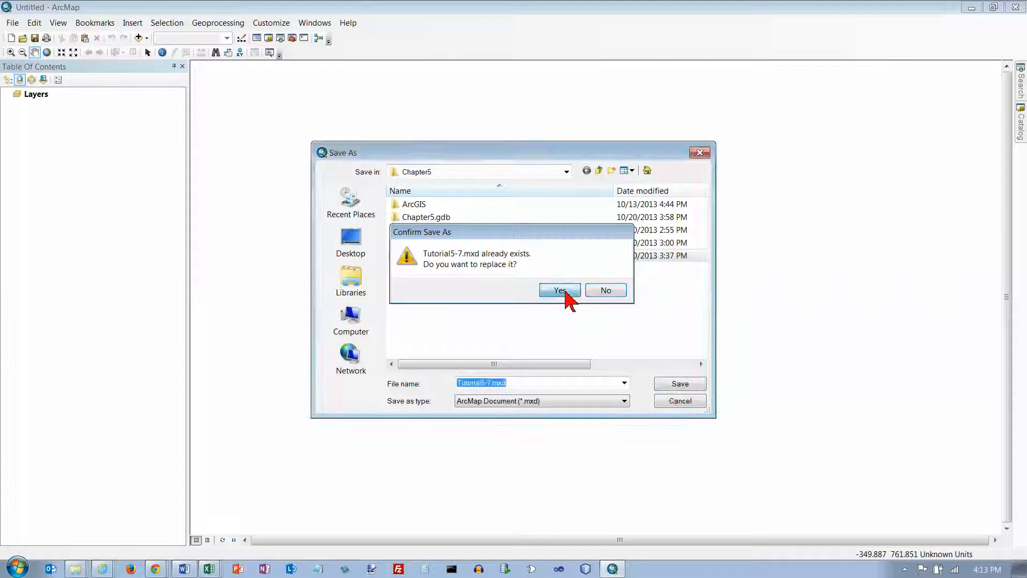
{"action": "left_click", "coordinate": [561, 290]}
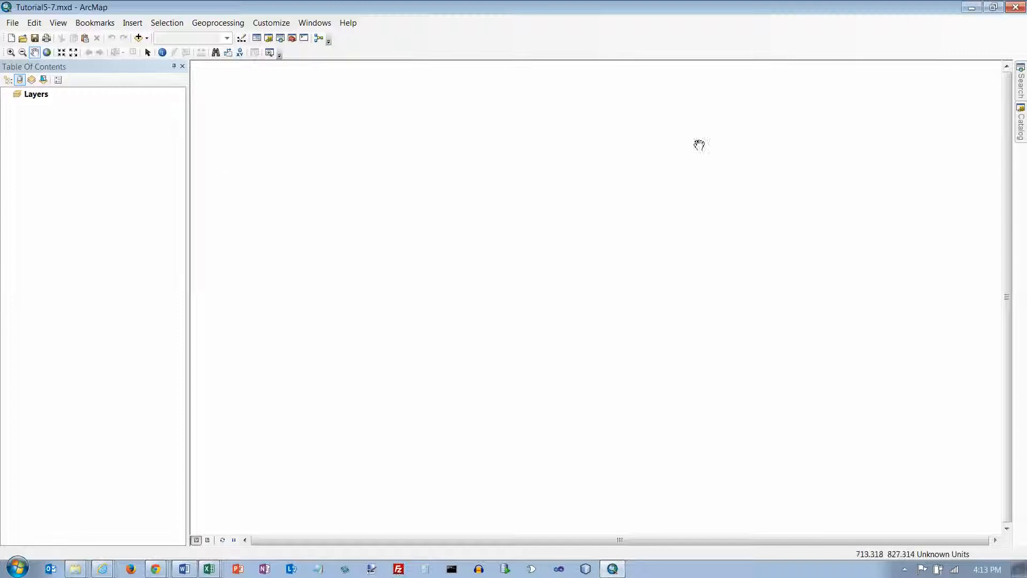
Start a multiple feature class import into Chapter5.gdb under MyExercises\Chapter5 in the Catalog.
{"action": "left_click", "coordinate": [313, 23]}
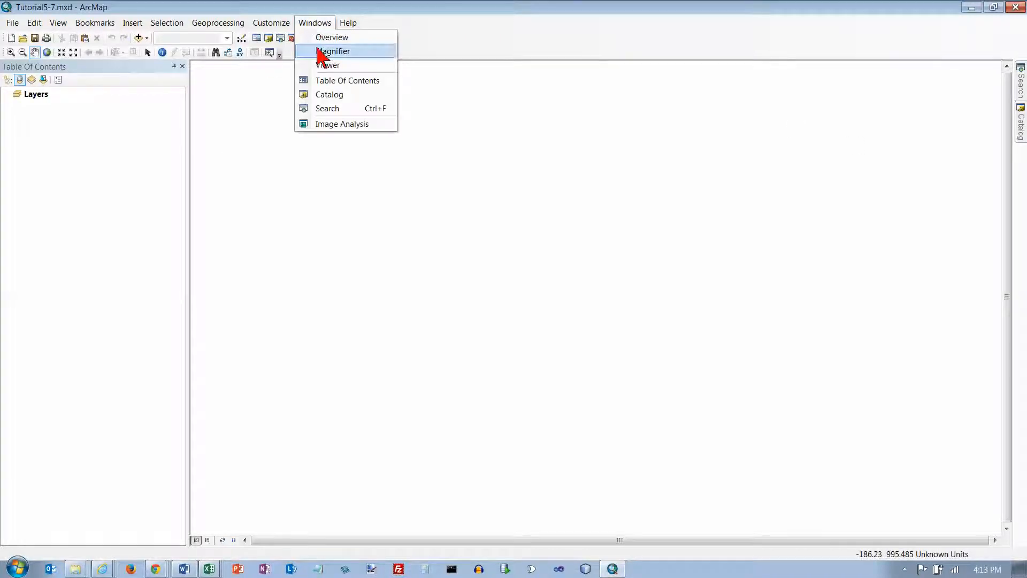
{"action": "left_click", "coordinate": [455, 92]}
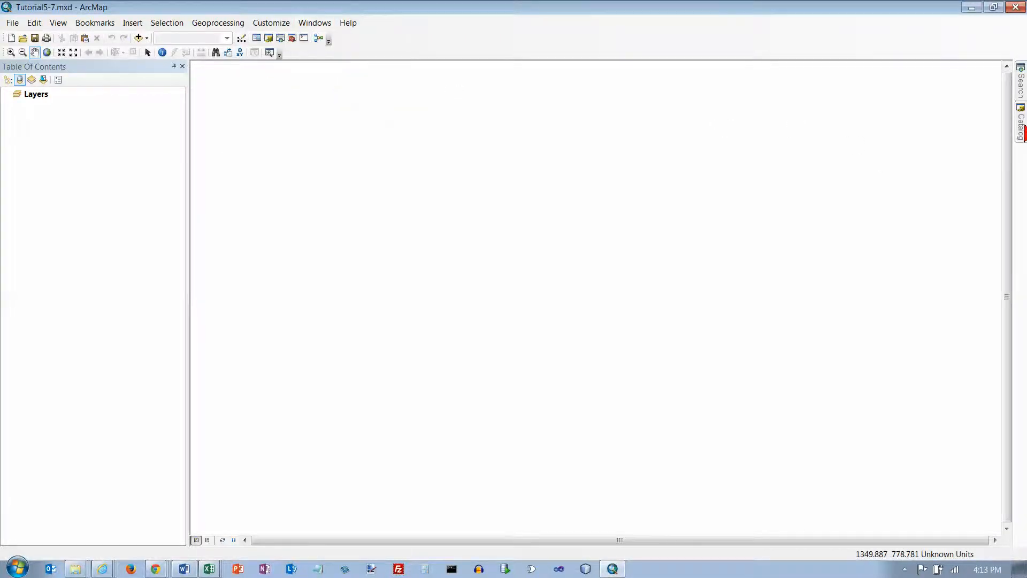
{"action": "mouse_move", "coordinate": [1025, 127]}
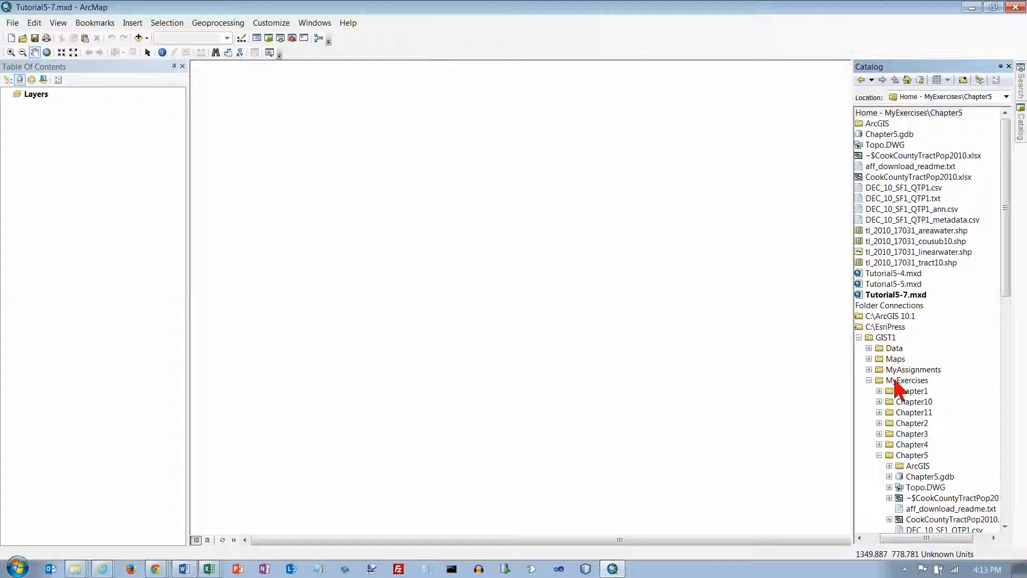
{"action": "left_click", "coordinate": [919, 476]}
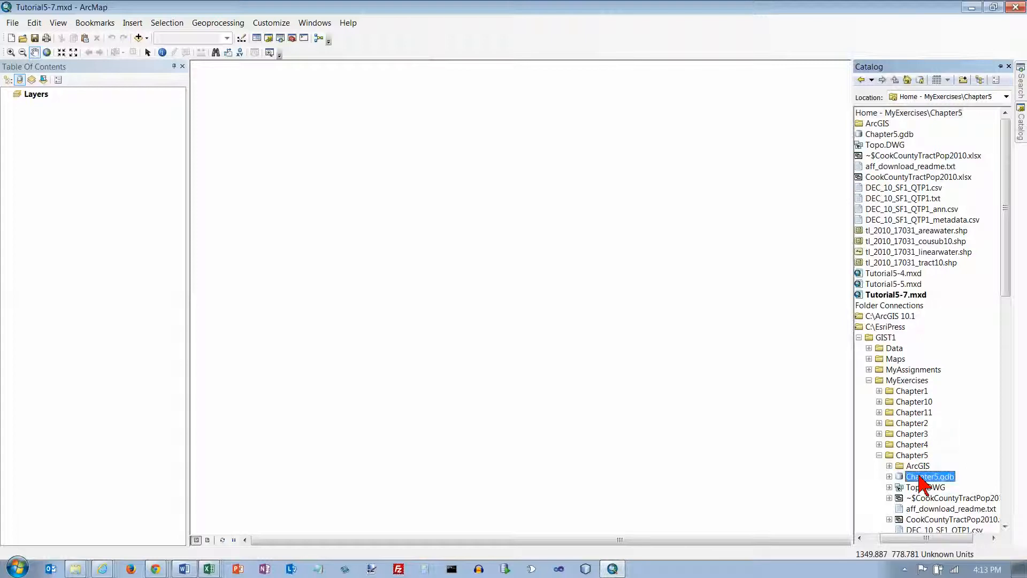
{"action": "right_click", "coordinate": [919, 475]}
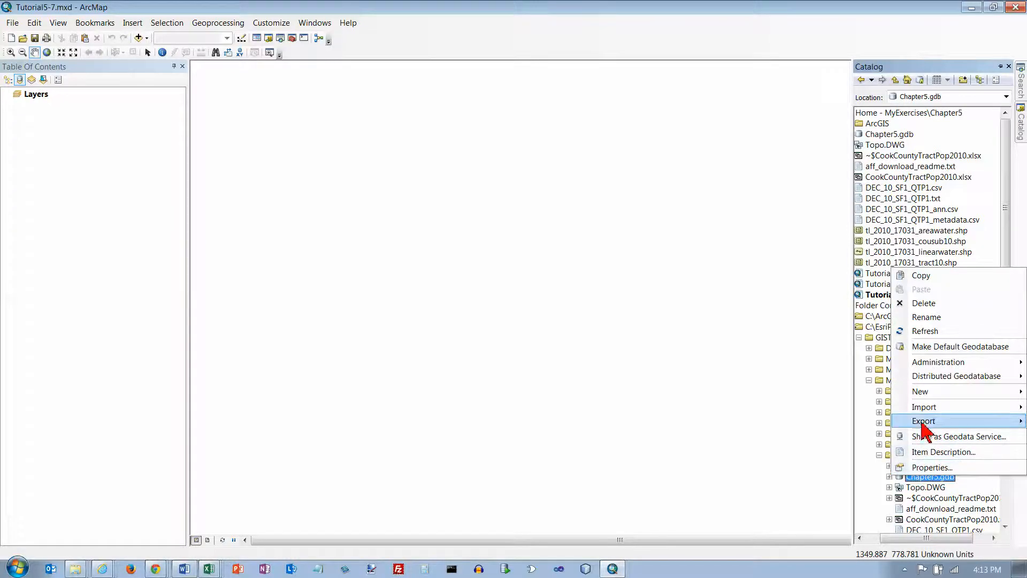
{"action": "mouse_move", "coordinate": [922, 408]}
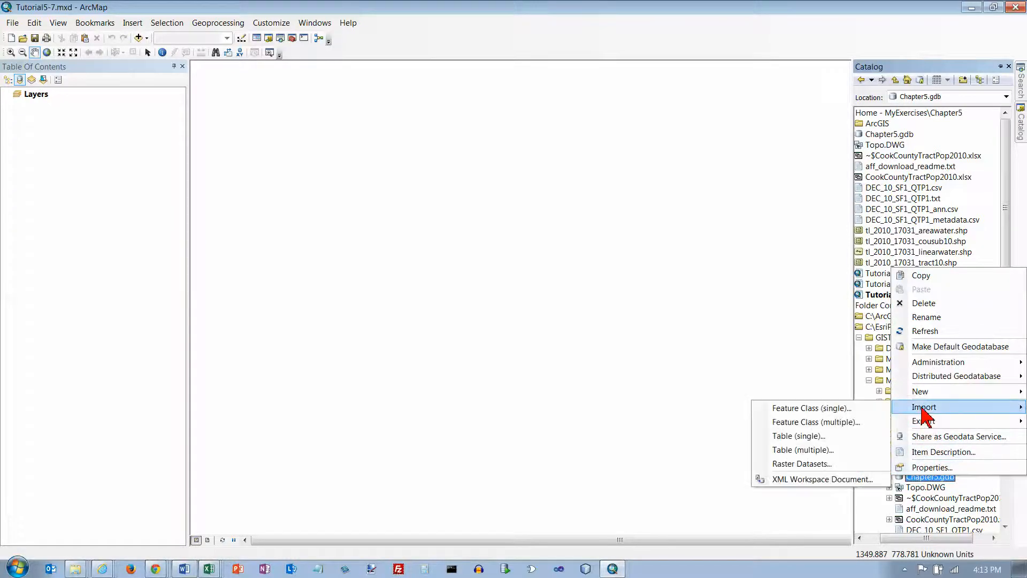
{"action": "left_click", "coordinate": [829, 422]}
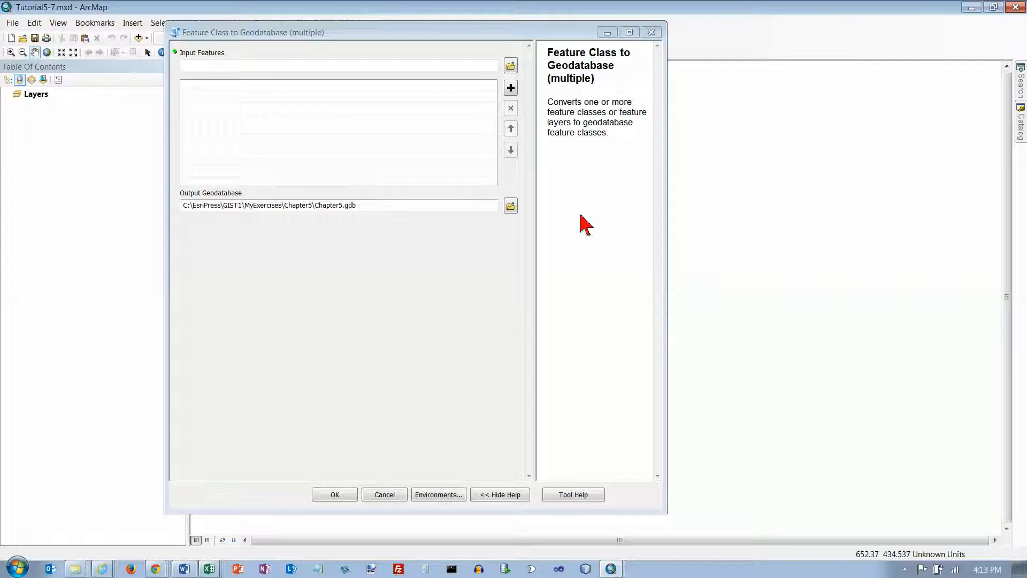
Import the areawater, cousub10 and tract10 shapefiles (tl_2010_17031) from the Chapter5 folder into Chapter5.gdb.
{"action": "left_click", "coordinate": [509, 67]}
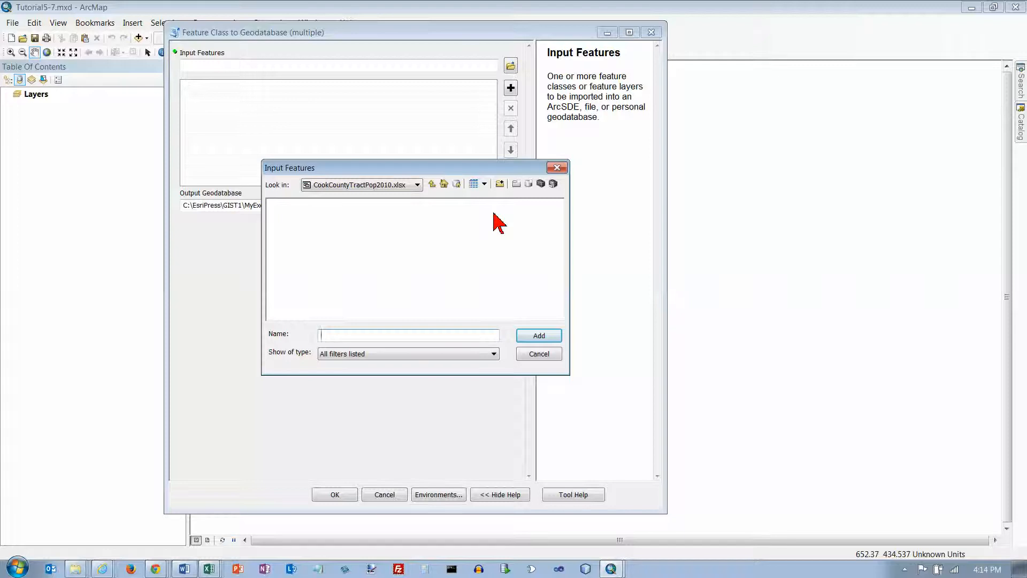
{"action": "left_click", "coordinate": [432, 184]}
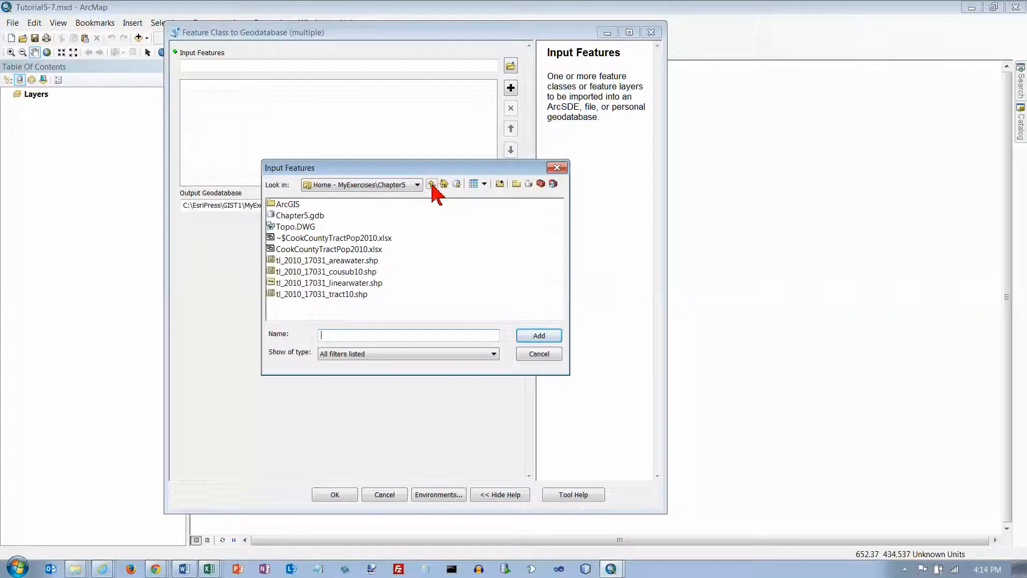
{"action": "left_click", "coordinate": [358, 261]}
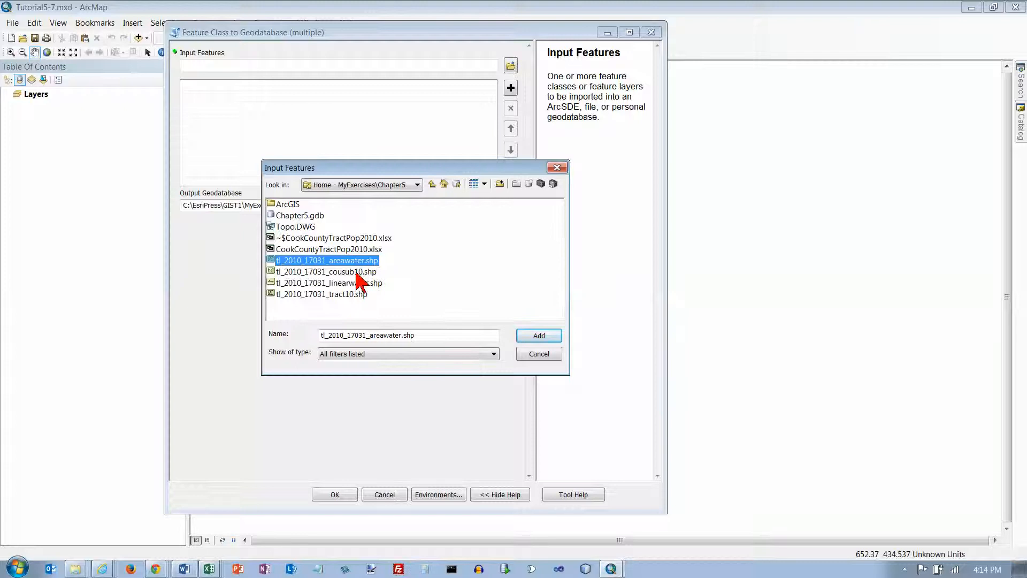
{"action": "left_click", "coordinate": [359, 273], "text": "ctrl"}
{"action": "left_click", "coordinate": [358, 295], "text": "ctrl"}
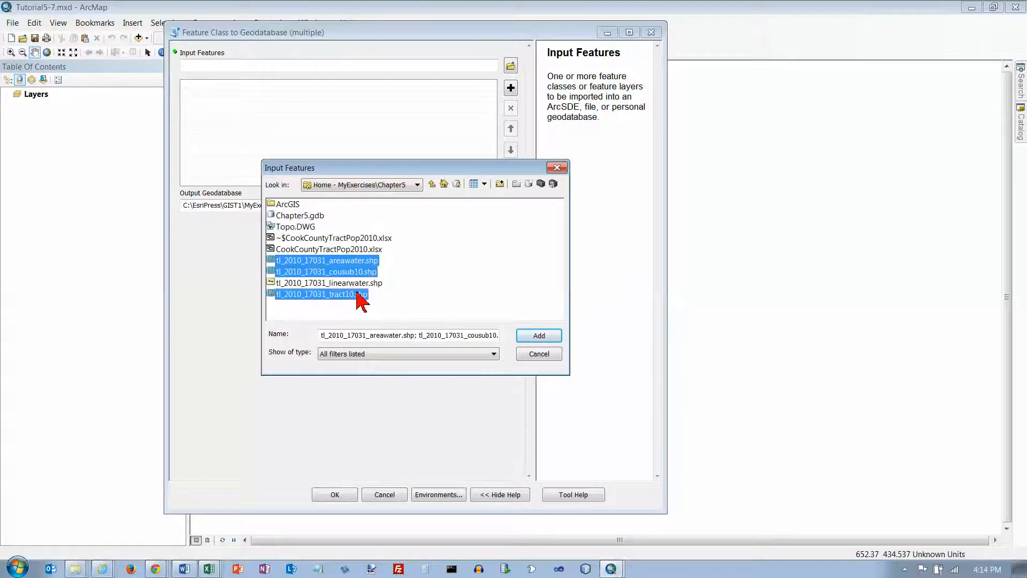
{"action": "left_click", "coordinate": [531, 336]}
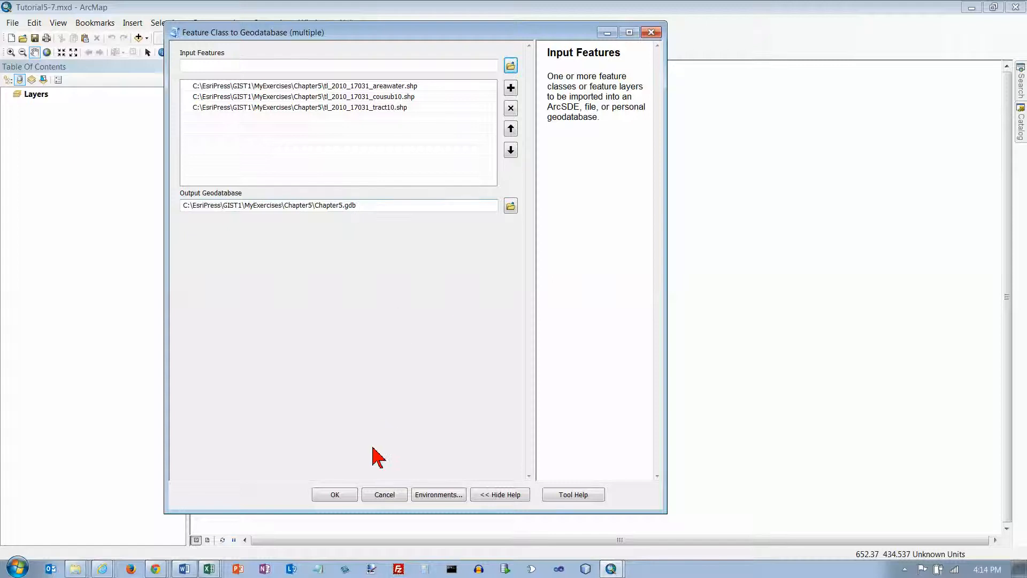
{"action": "left_click", "coordinate": [352, 489]}
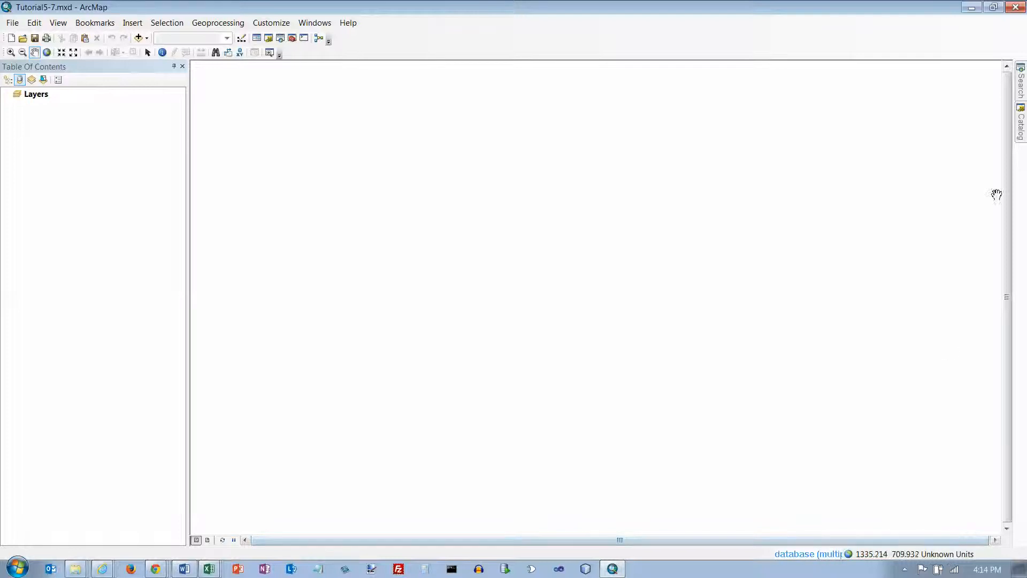
Delete the tl_2010_17031_linearwater.shp shapefile from the Chapter5 folder in the Catalog.
{"action": "left_click", "coordinate": [1022, 127]}
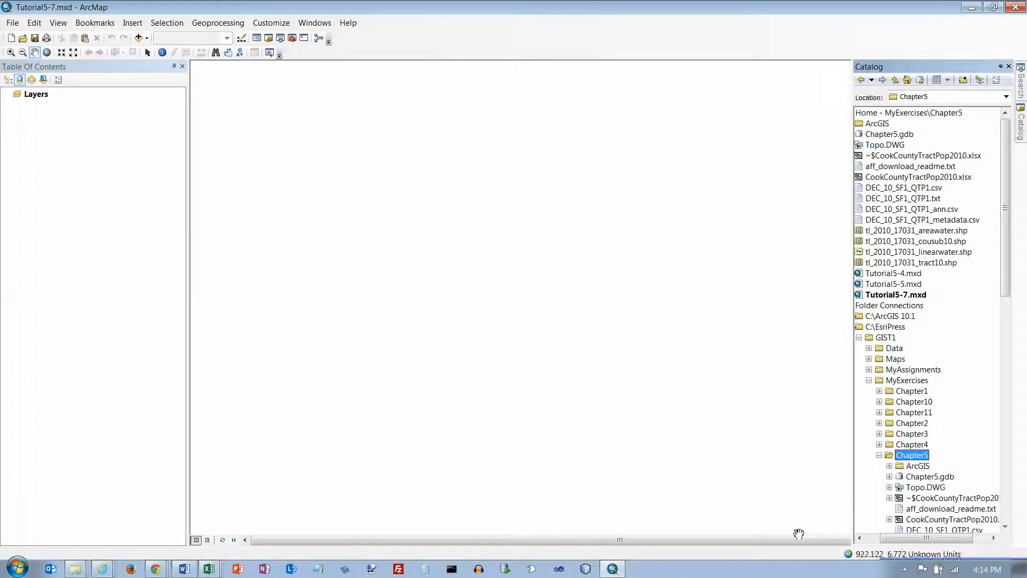
{"action": "left_click_drag", "start_coordinate": [1004, 270], "coordinate": [1012, 348]}
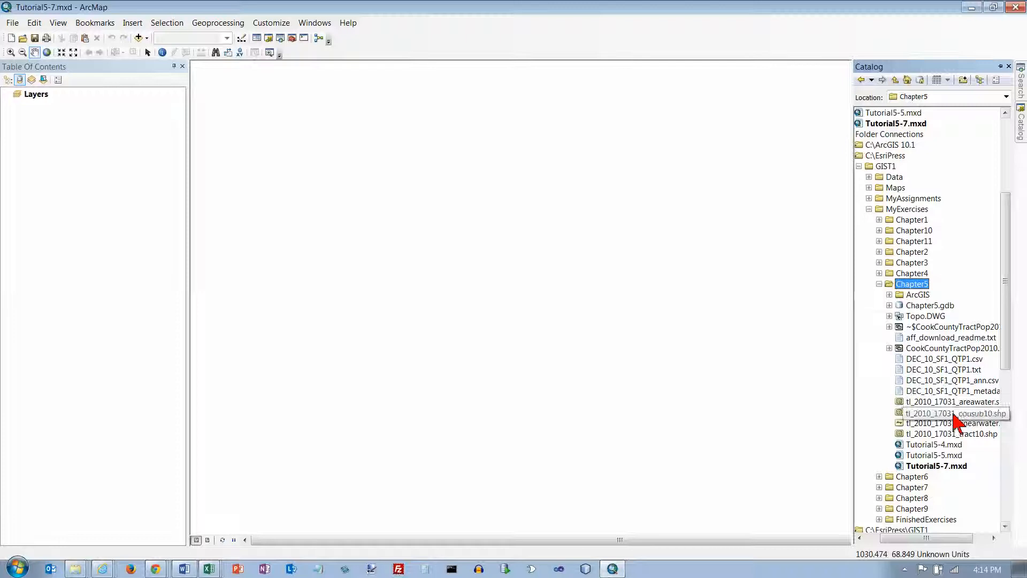
{"action": "right_click", "coordinate": [946, 425]}
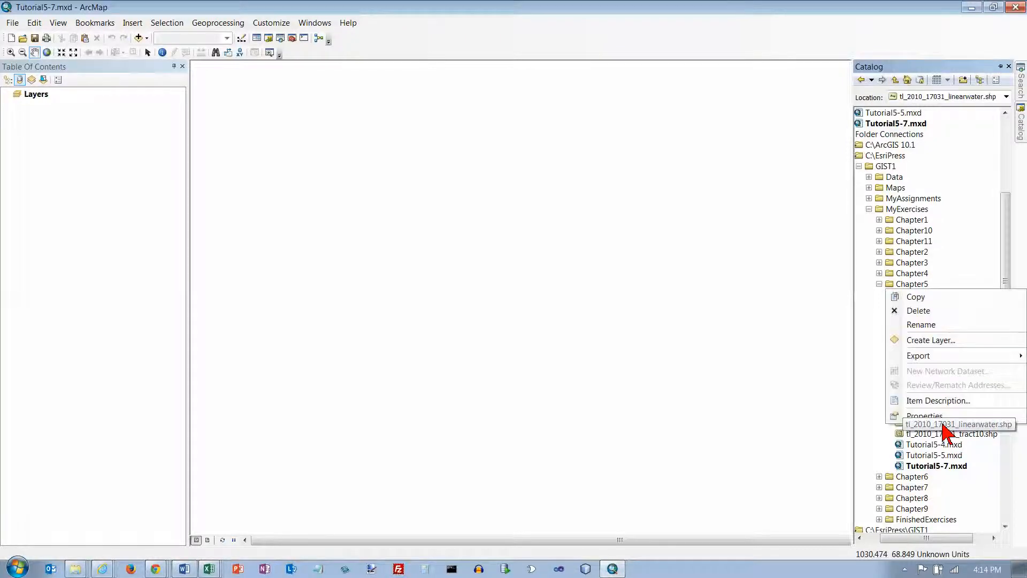
{"action": "left_click", "coordinate": [919, 311]}
{"action": "left_click", "coordinate": [581, 323]}
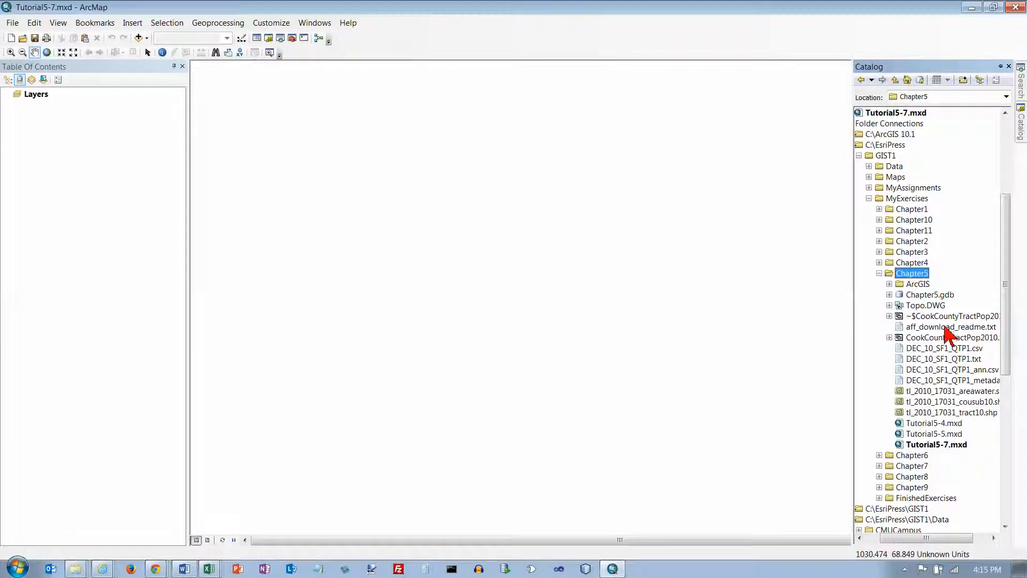
Expand Chapter5.gdb and widen the Catalog to check the full names of its feature classes.
{"action": "left_click", "coordinate": [931, 296]}
{"action": "right_click", "coordinate": [929, 297]}
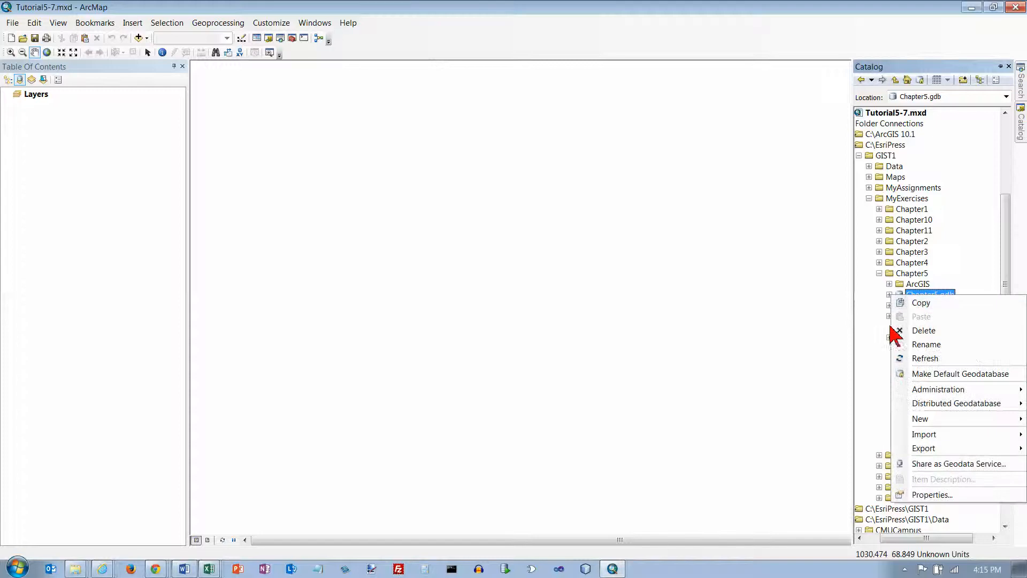
{"action": "left_click", "coordinate": [891, 370]}
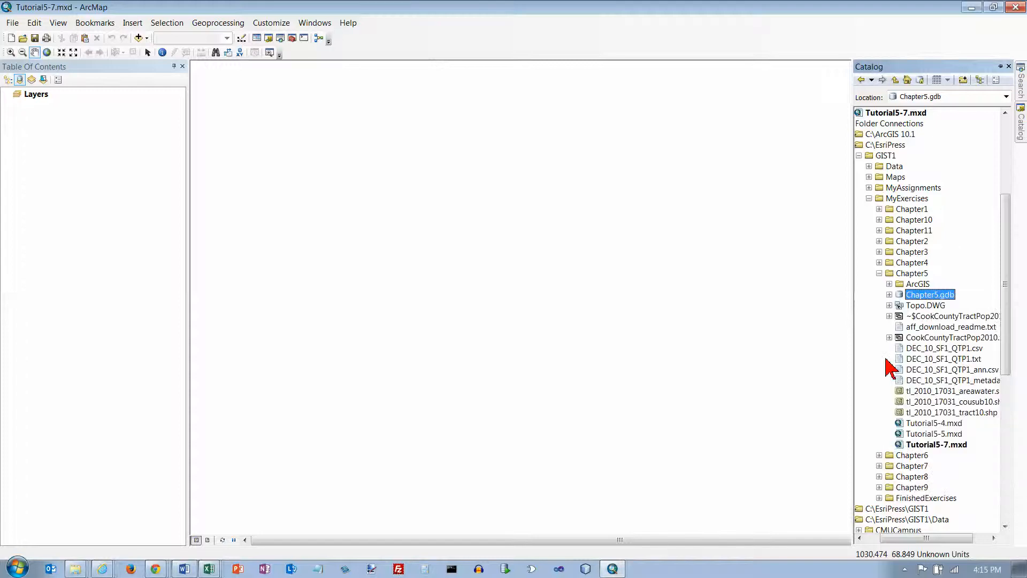
{"action": "left_click", "coordinate": [889, 295]}
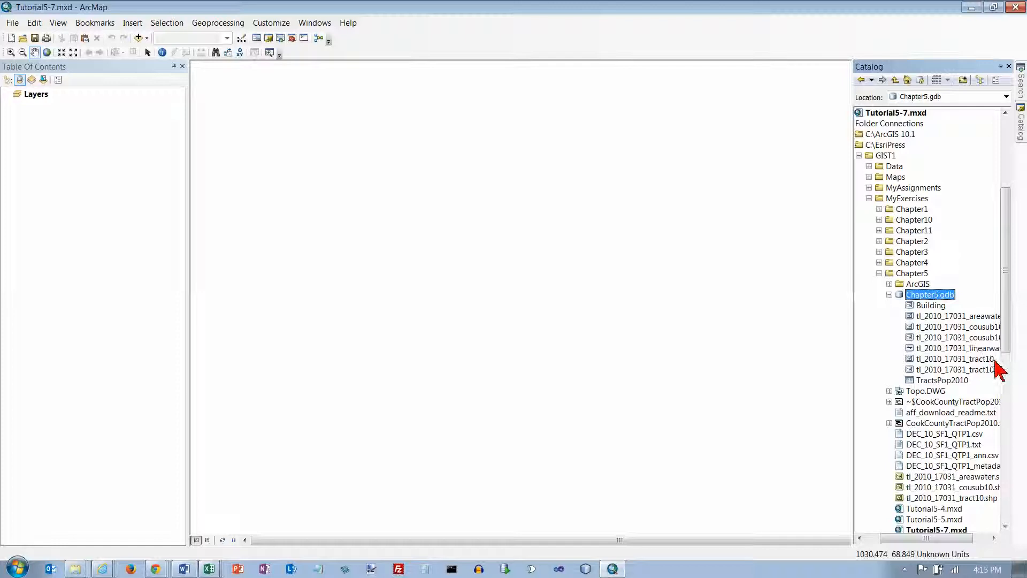
{"action": "left_click_drag", "start_coordinate": [855, 338], "coordinate": [750, 337]}
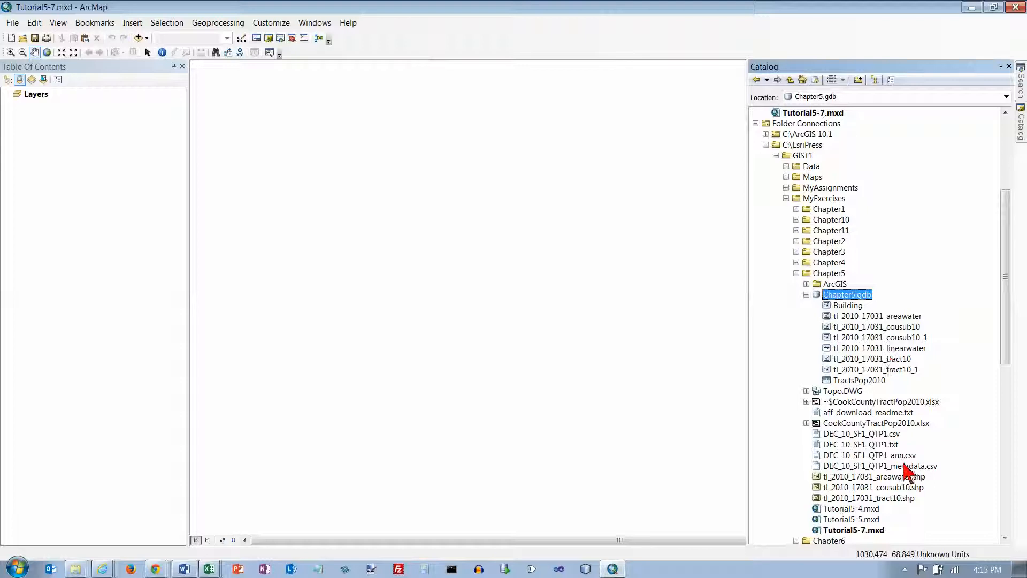
Delete the duplicate feature classes tl_2010_17031_tract10_1 and tl_2010_17031_cousub10_1 from Chapter5.gdb in the Catalog.
{"action": "left_click", "coordinate": [886, 478]}
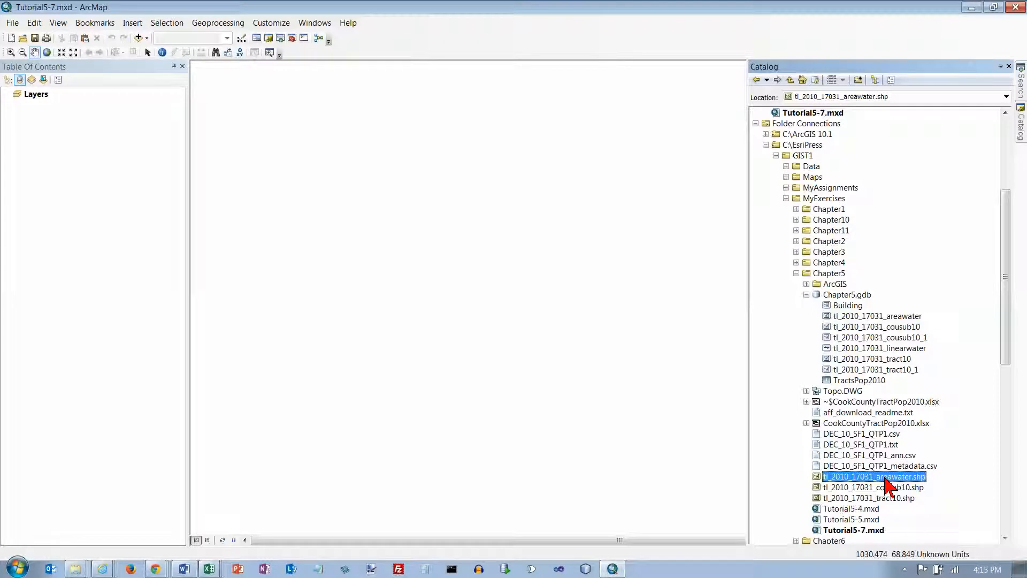
{"action": "left_click", "coordinate": [886, 319]}
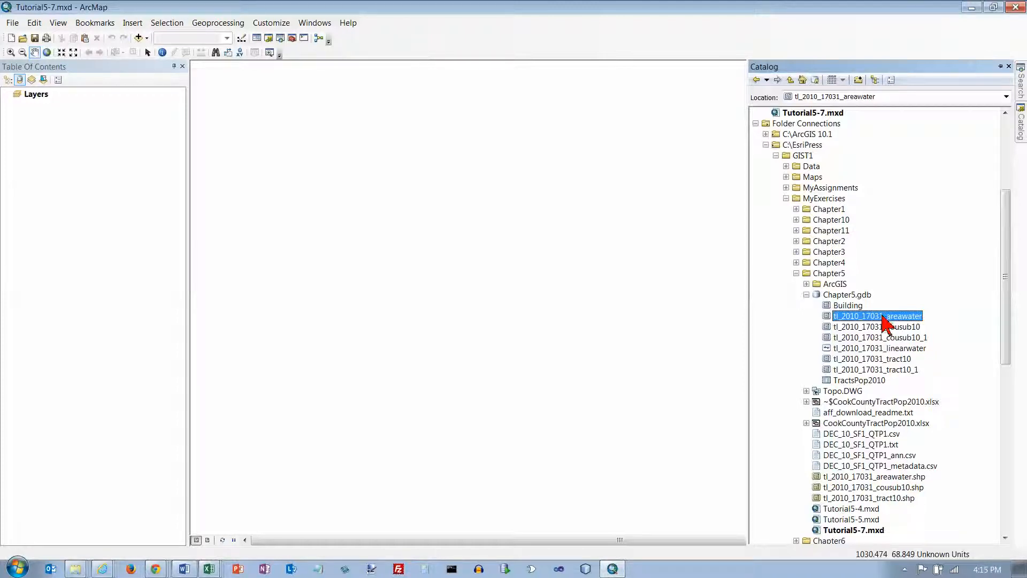
{"action": "left_click", "coordinate": [904, 337]}
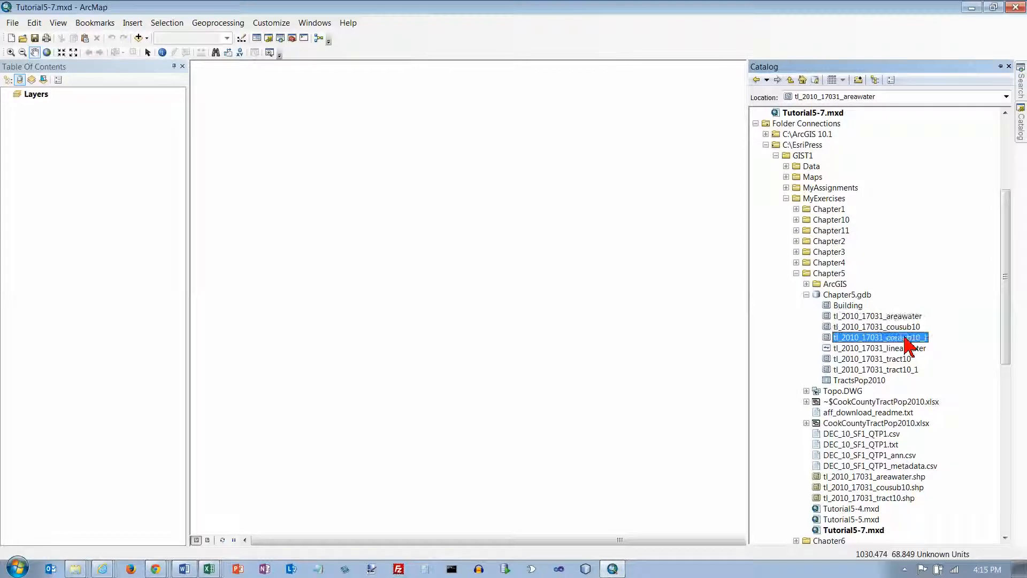
{"action": "left_click", "coordinate": [907, 370]}
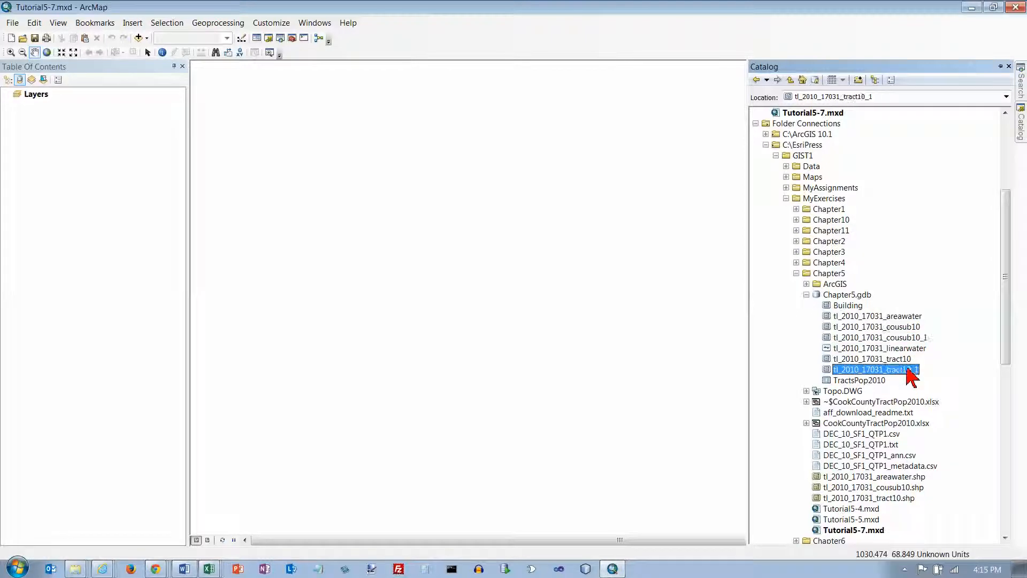
{"action": "right_click", "coordinate": [909, 370]}
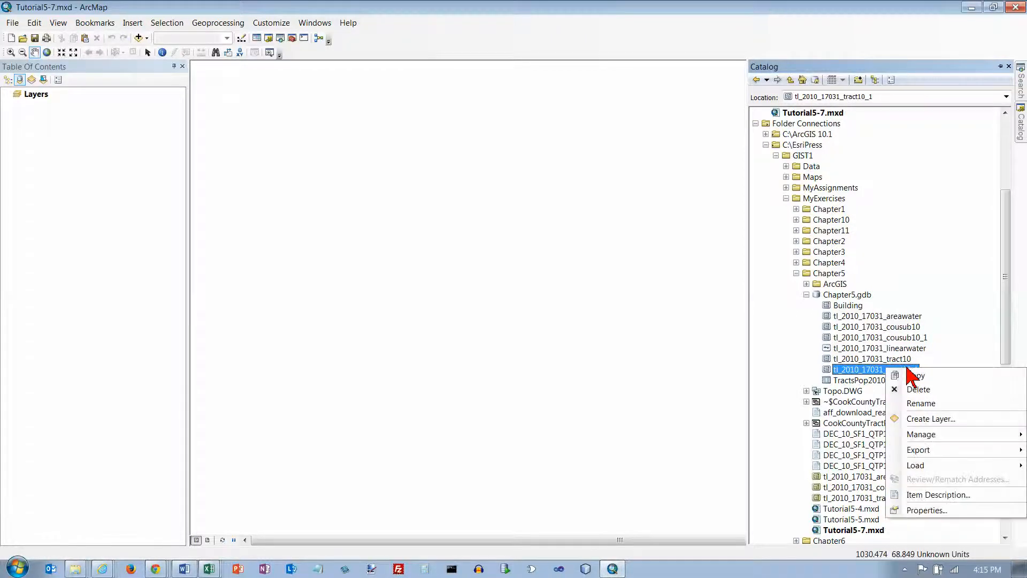
{"action": "left_click", "coordinate": [915, 395]}
{"action": "left_click", "coordinate": [565, 321]}
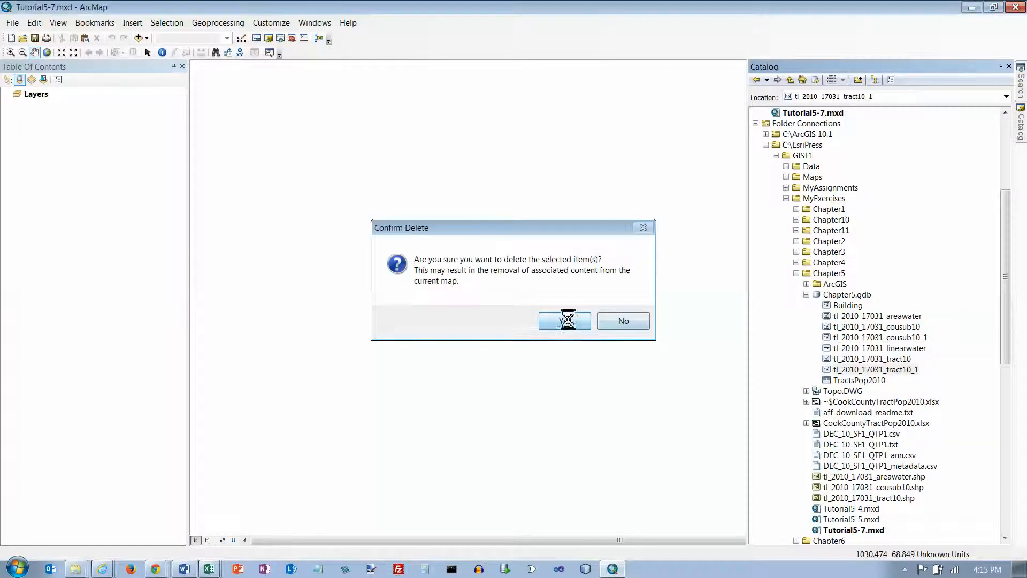
{"action": "right_click", "coordinate": [897, 339]}
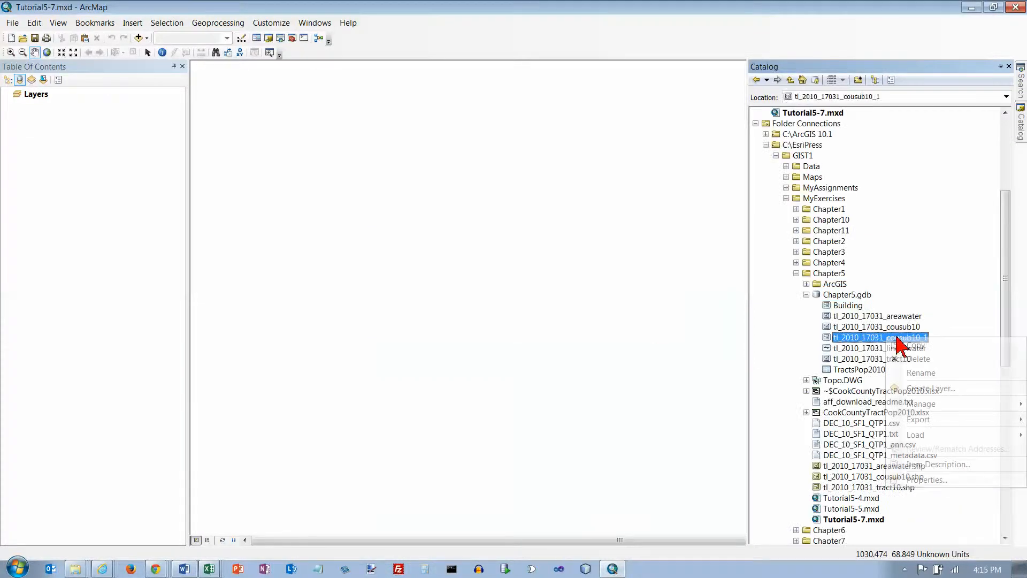
{"action": "left_click", "coordinate": [918, 359]}
{"action": "key", "text": "Return"}
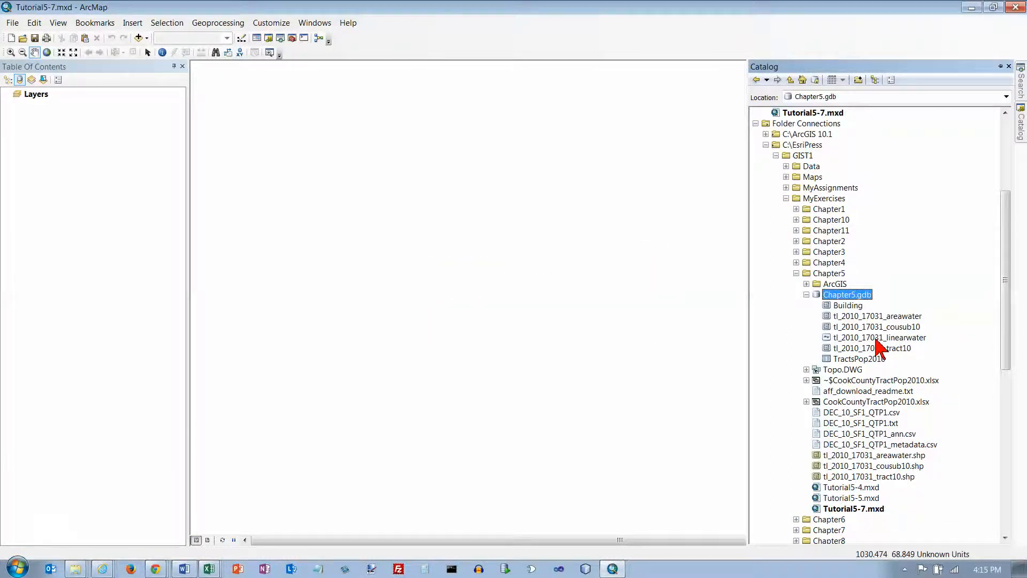
Delete the tl_2010_17031_linearwater feature class from Chapter5.gdb.
{"action": "right_click", "coordinate": [876, 338]}
{"action": "left_click", "coordinate": [904, 362]}
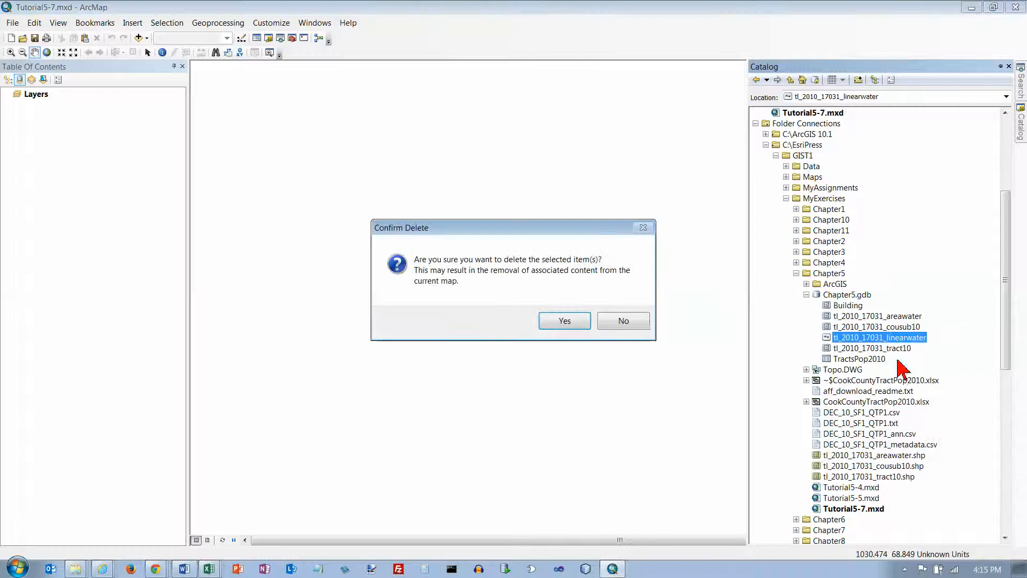
{"action": "left_click", "coordinate": [580, 327]}
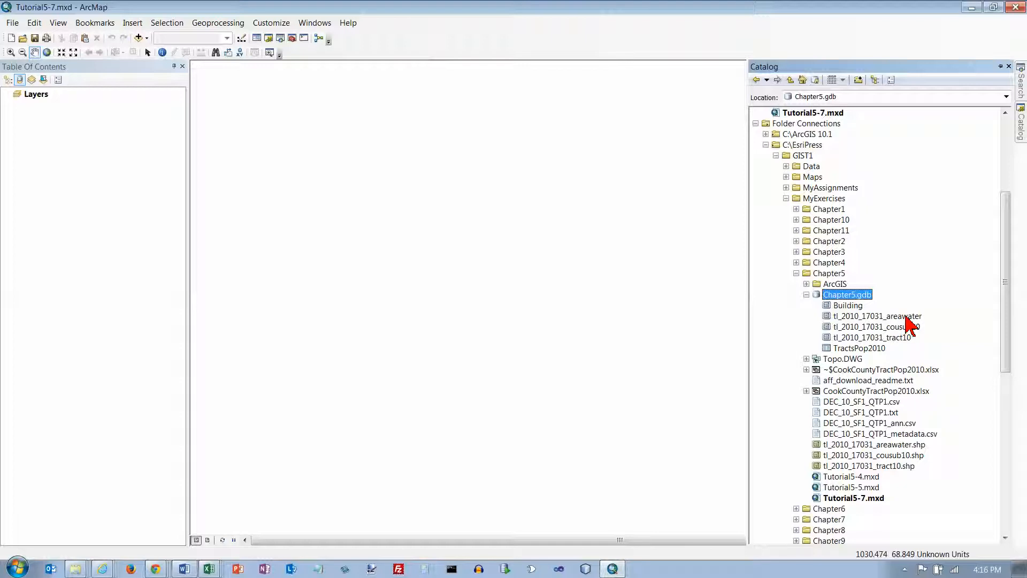
Start a single table import into Chapter5.gdb and browse for the input rows.
{"action": "right_click", "coordinate": [847, 297]}
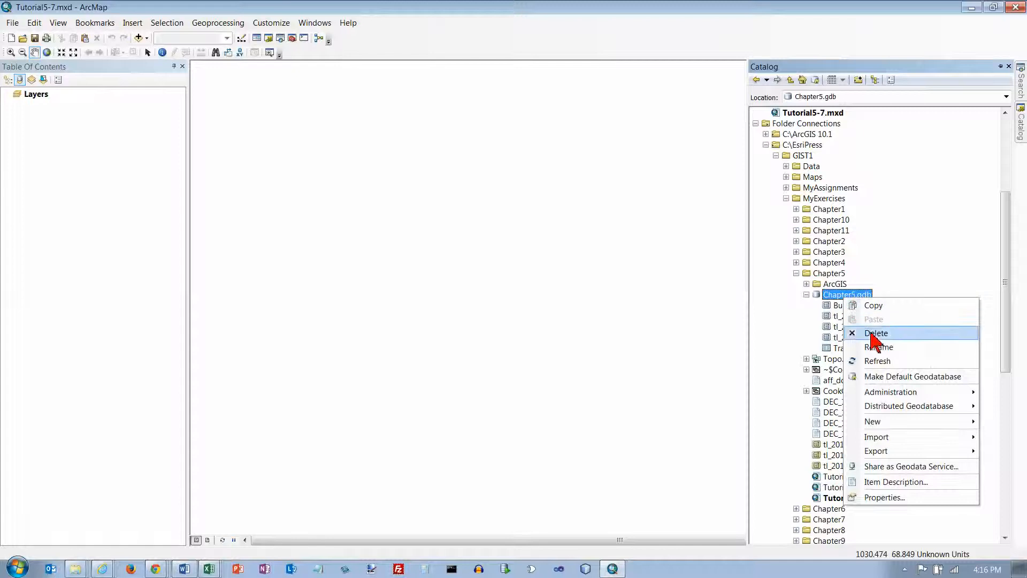
{"action": "mouse_move", "coordinate": [887, 437]}
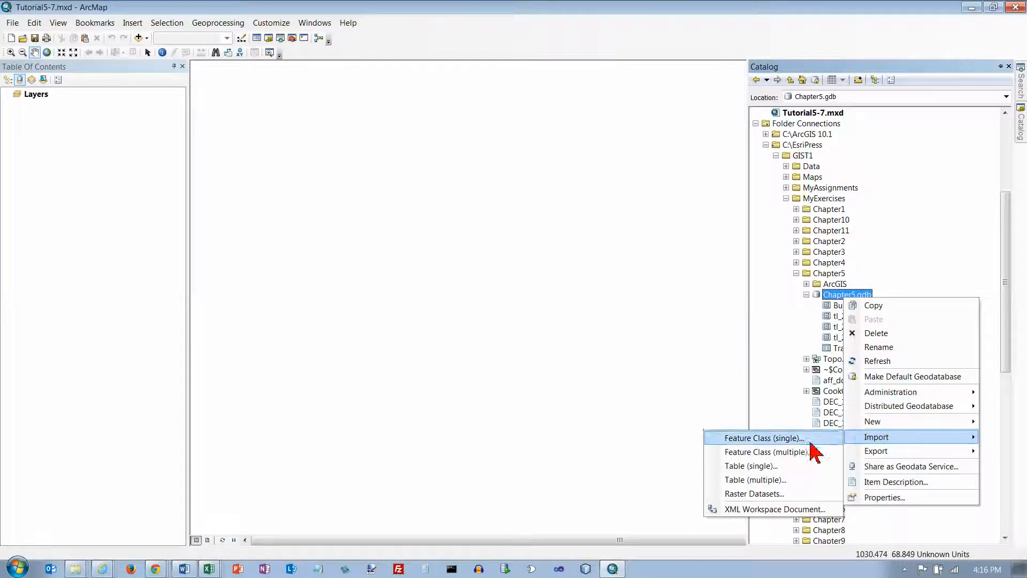
{"action": "left_click", "coordinate": [771, 467]}
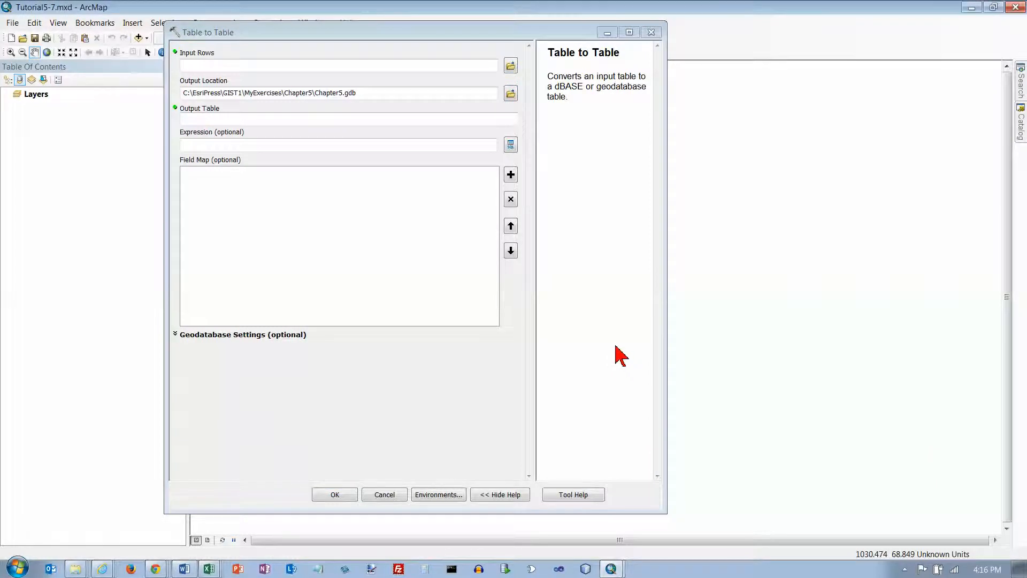
{"action": "left_click", "coordinate": [511, 66]}
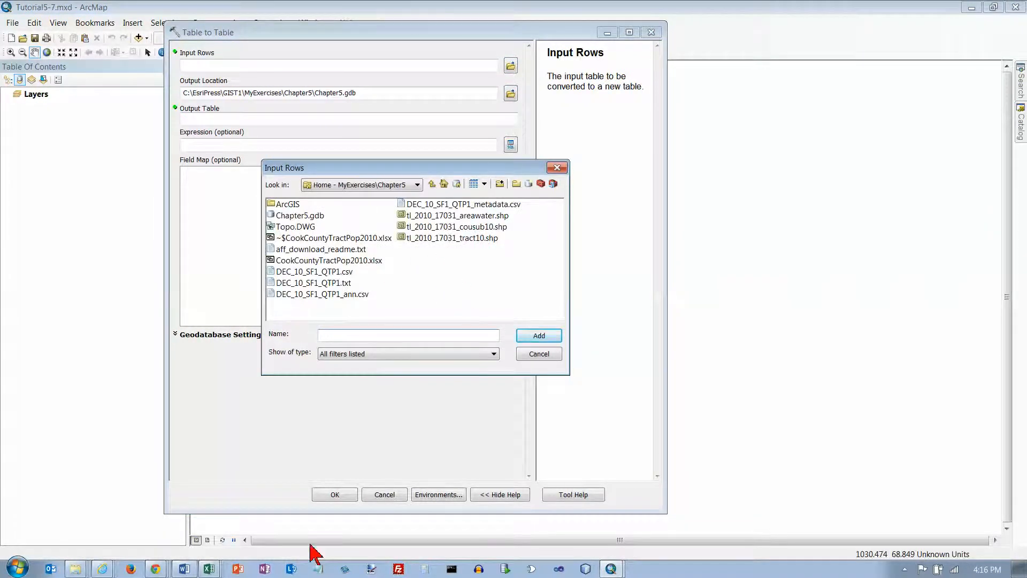
Close CookCountyTractPop2010.xlsx and the other open workbooks in Excel, and dismiss the input rows file browser back in ArcMap.
{"action": "left_click", "coordinate": [209, 568]}
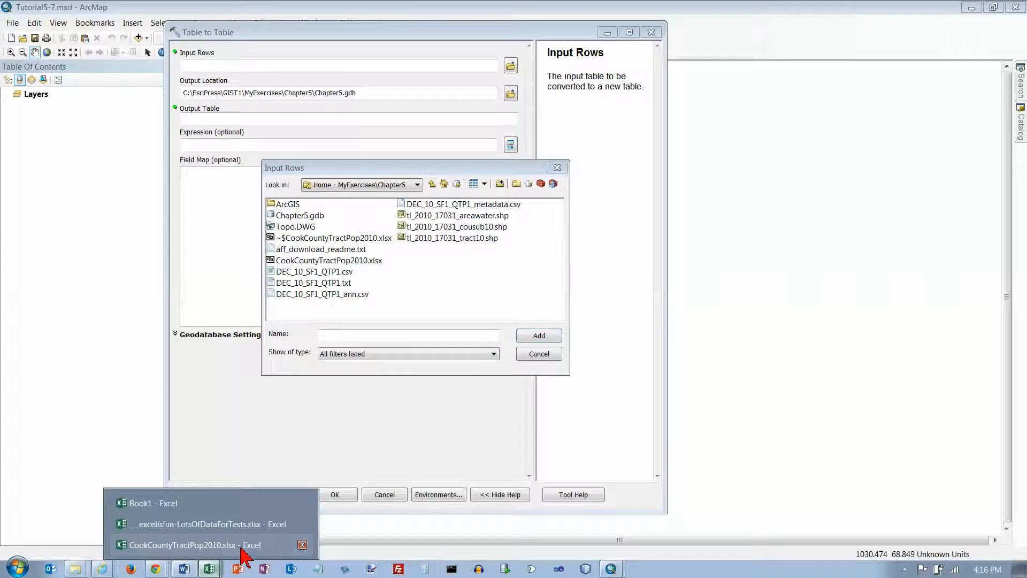
{"action": "left_click", "coordinate": [303, 545]}
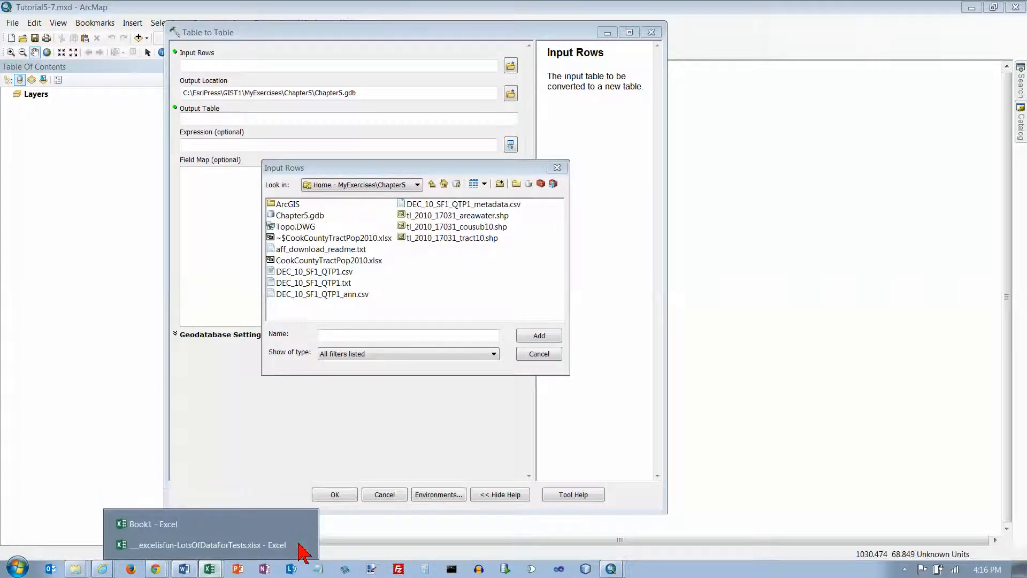
{"action": "left_click", "coordinate": [296, 545]}
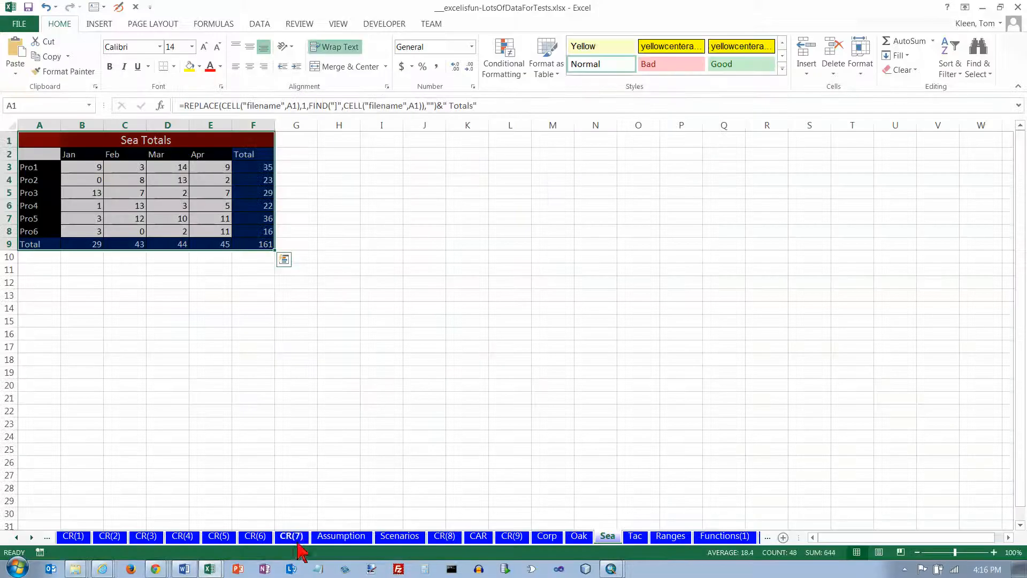
{"action": "left_click", "coordinate": [217, 568]}
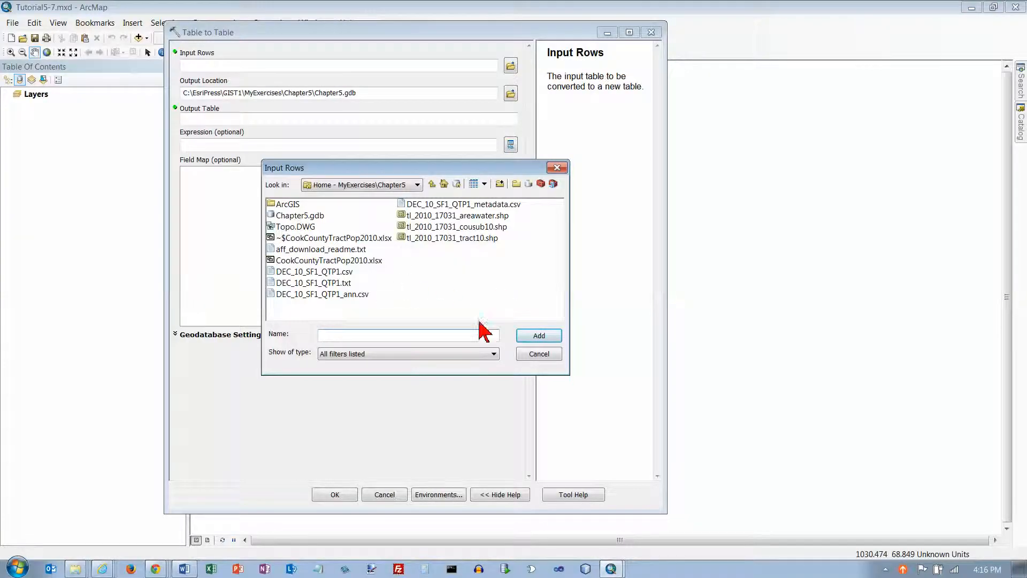
{"action": "left_click", "coordinate": [541, 354]}
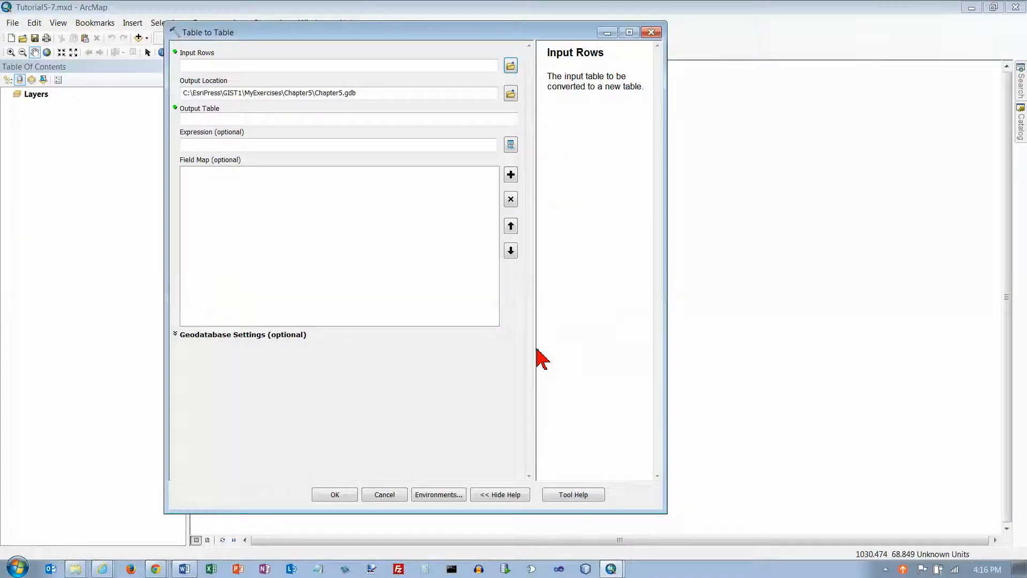
Choose the TractsPop2010$ sheet of CookCountyTractPop2010.xlsx as the input rows for the table import.
{"action": "left_click", "coordinate": [511, 65]}
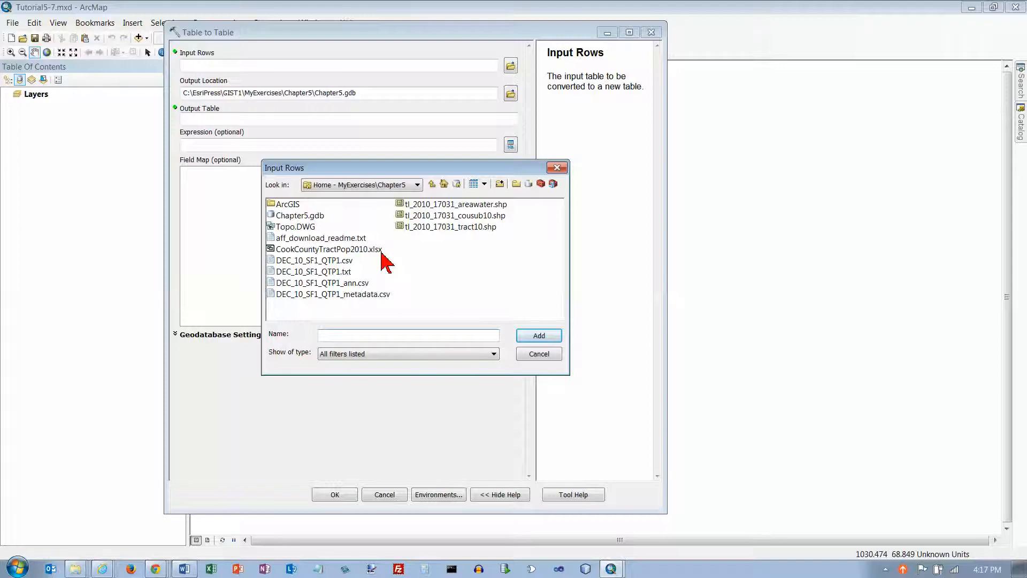
{"action": "left_click", "coordinate": [363, 250]}
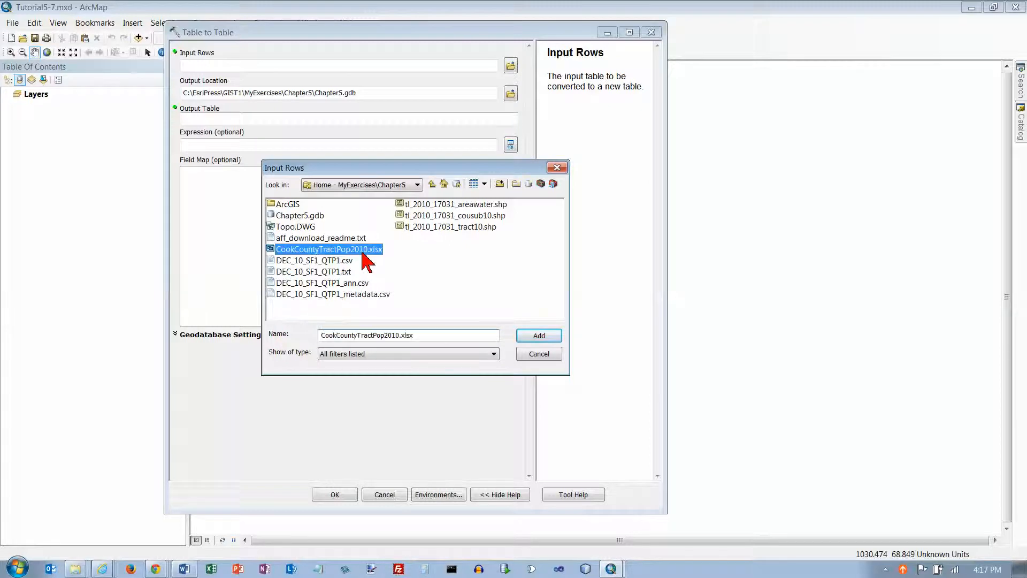
{"action": "left_click", "coordinate": [533, 336]}
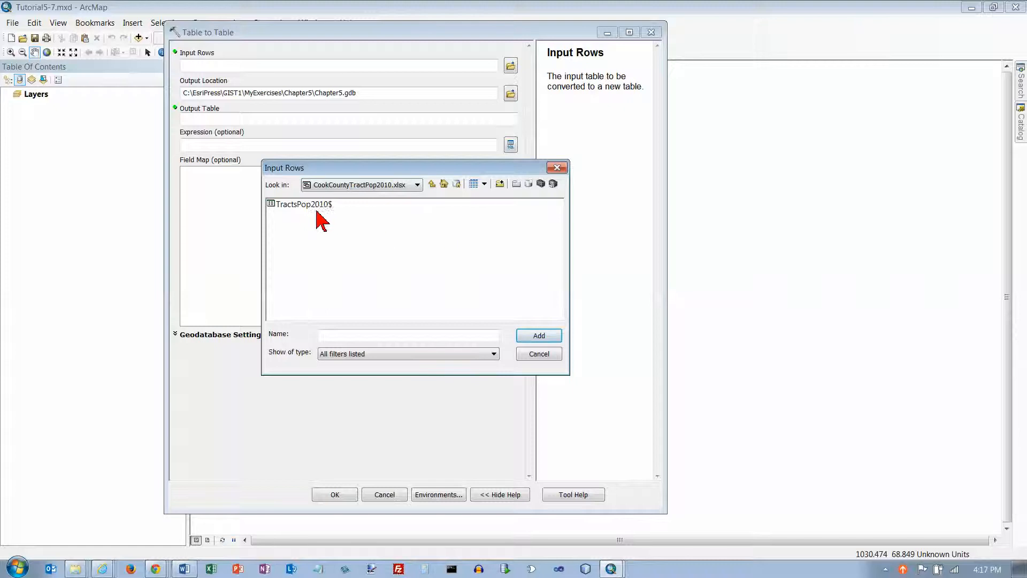
{"action": "left_click", "coordinate": [303, 206]}
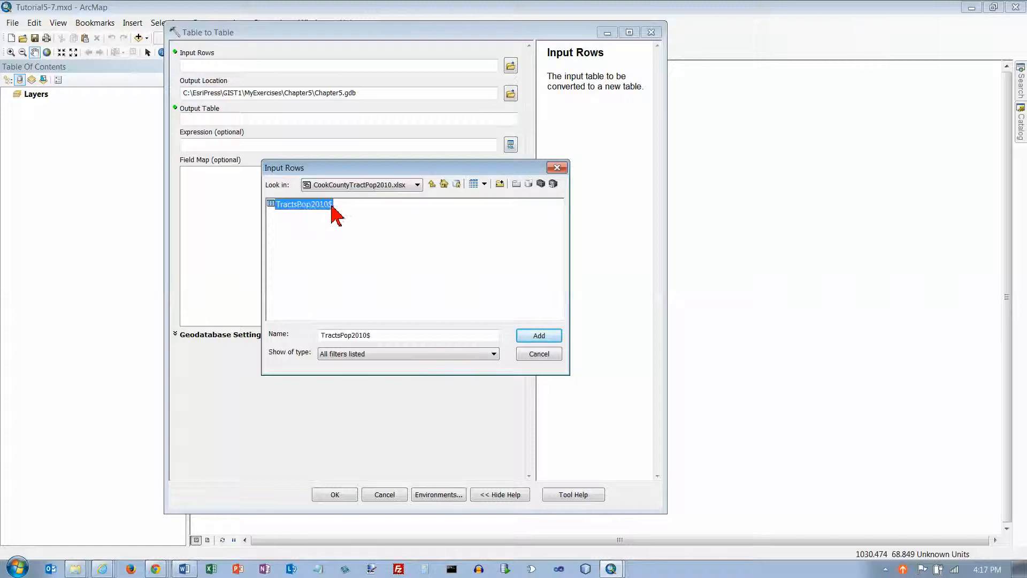
{"action": "left_click", "coordinate": [539, 337]}
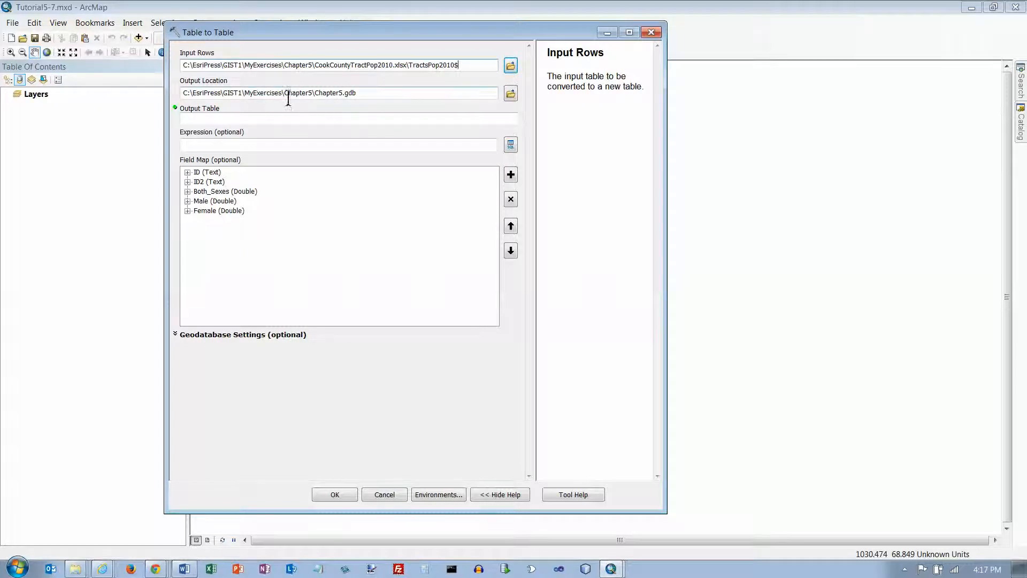
Name the output table TractsPop2010 and run the Table to Table conversion.
{"action": "left_click", "coordinate": [302, 122]}
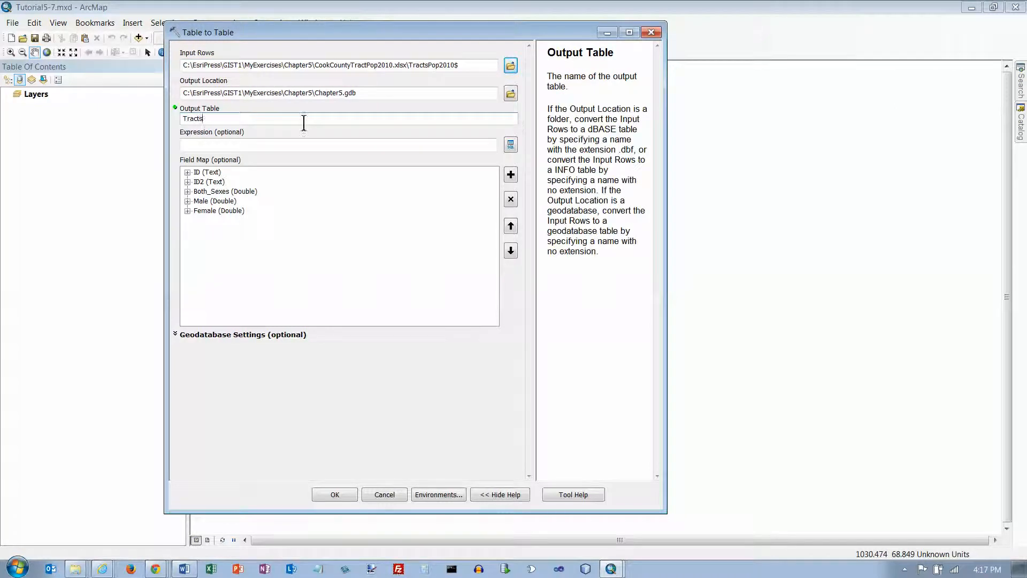
{"action": "type", "text": "TractsPop2010"}
{"action": "left_click", "coordinate": [349, 493]}
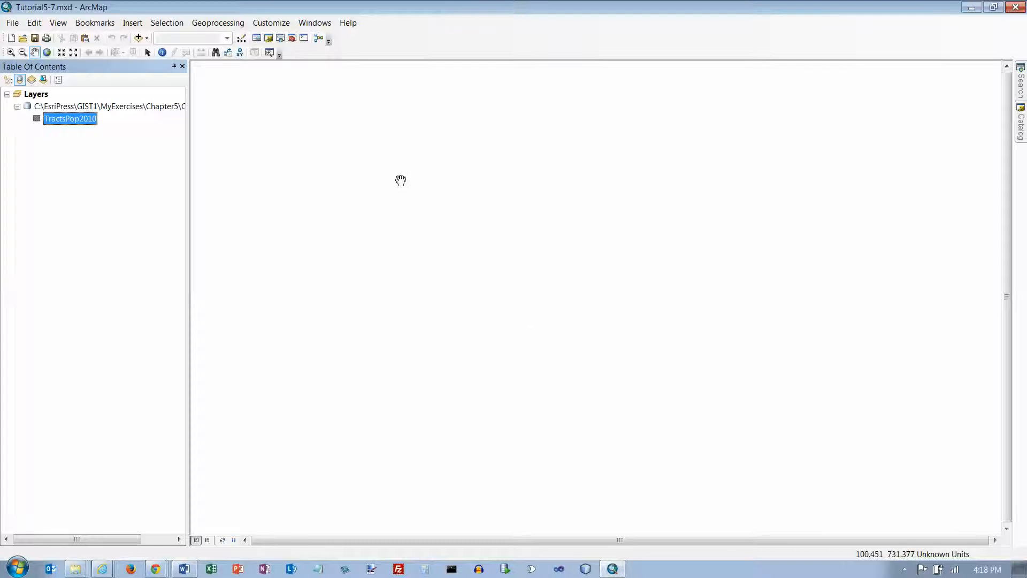
Add the areawater, cousub10 and tract10 feature classes (tl_2010_17031) from Chapter5.gdb to the map.
{"action": "left_click", "coordinate": [138, 37]}
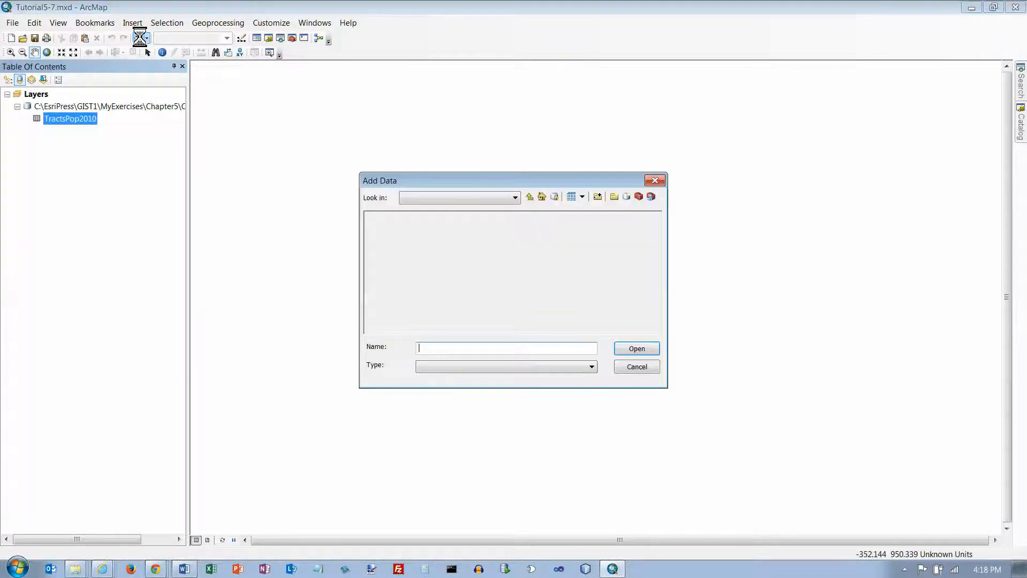
{"action": "left_click", "coordinate": [529, 196]}
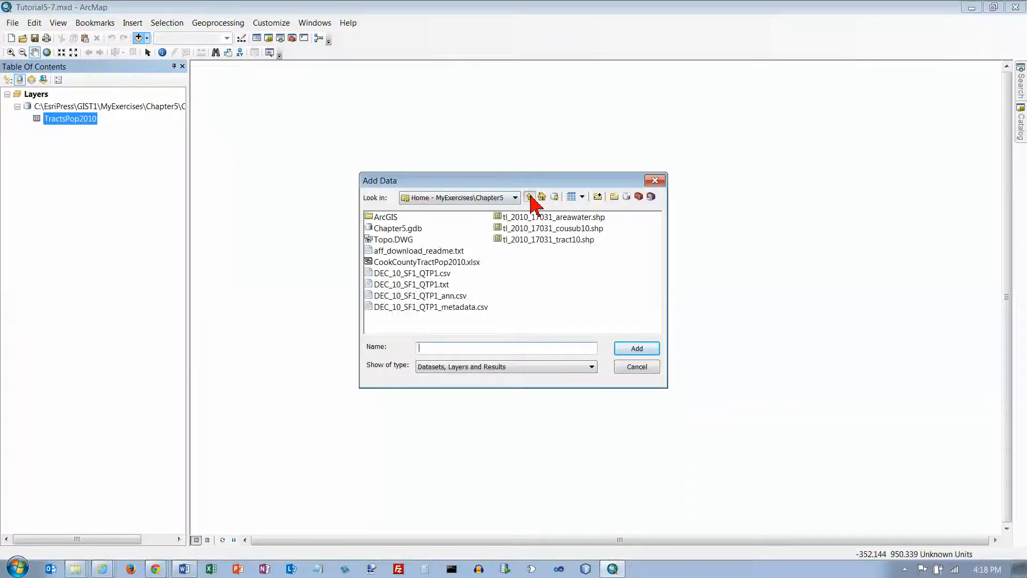
{"action": "left_click", "coordinate": [398, 228]}
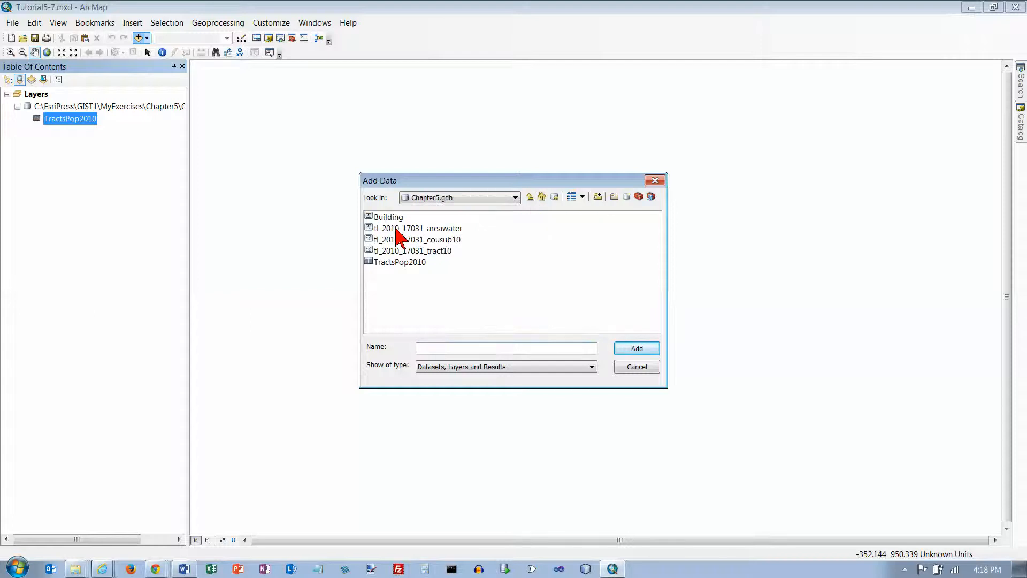
{"action": "left_click", "coordinate": [447, 229]}
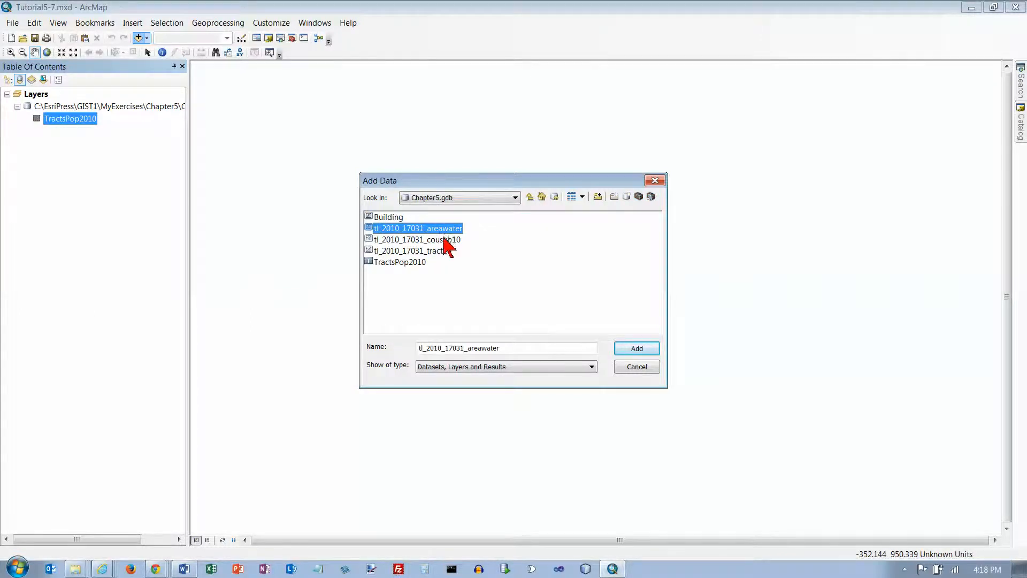
{"action": "left_click", "coordinate": [448, 240], "text": "shift"}
{"action": "left_click", "coordinate": [445, 252], "text": "shift"}
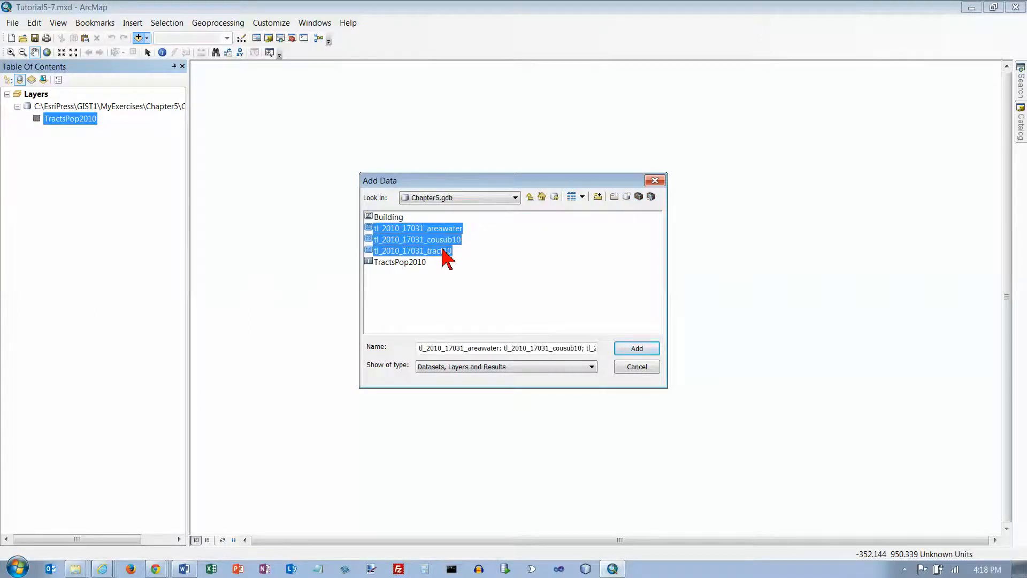
{"action": "left_click", "coordinate": [632, 351]}
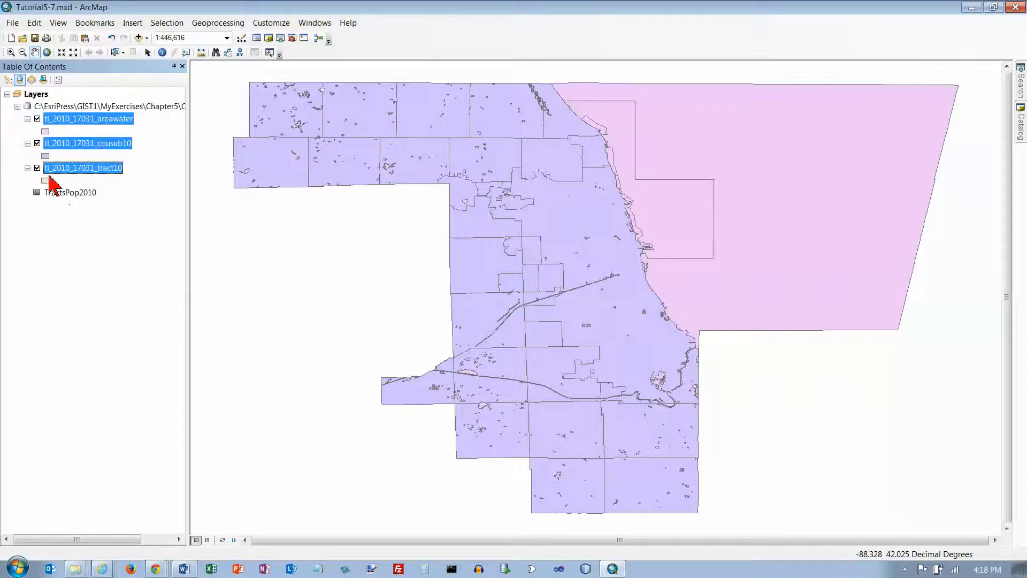
List the layers by drawing order and rename the Layers data frame as Cook County Illiois.
{"action": "left_click", "coordinate": [58, 194]}
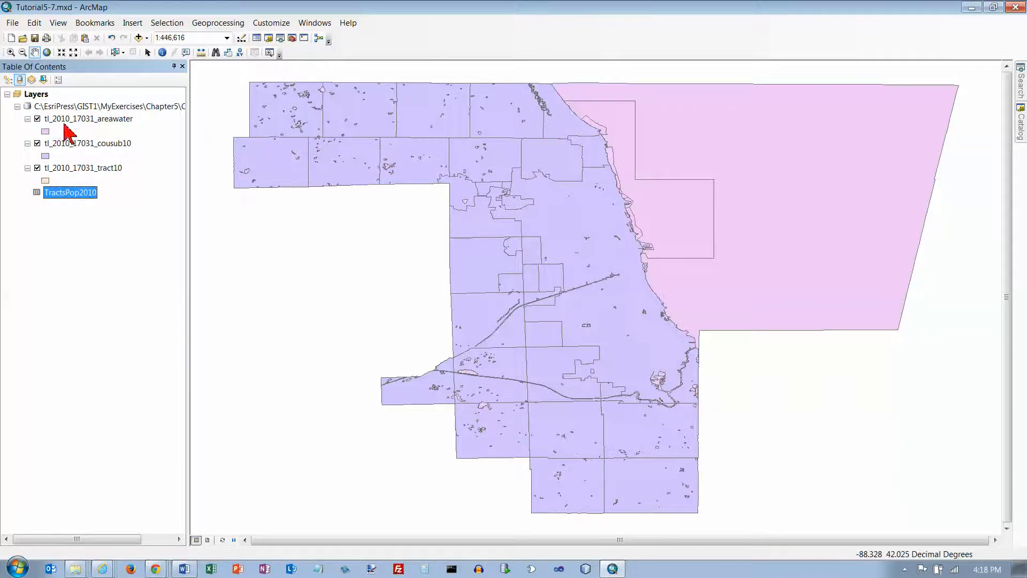
{"action": "left_click", "coordinate": [7, 79]}
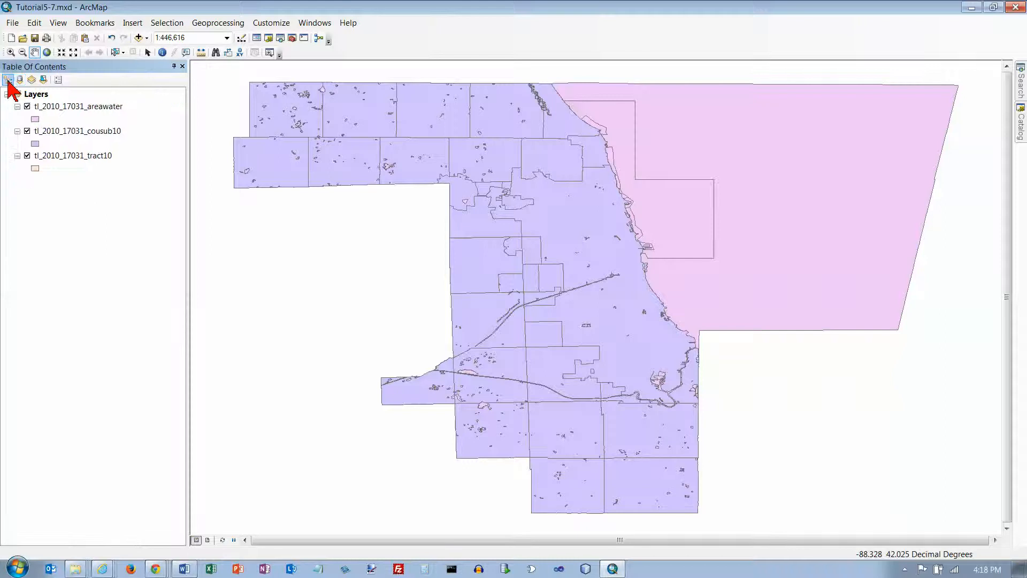
{"action": "left_click", "coordinate": [38, 95]}
{"action": "left_click", "coordinate": [42, 96]}
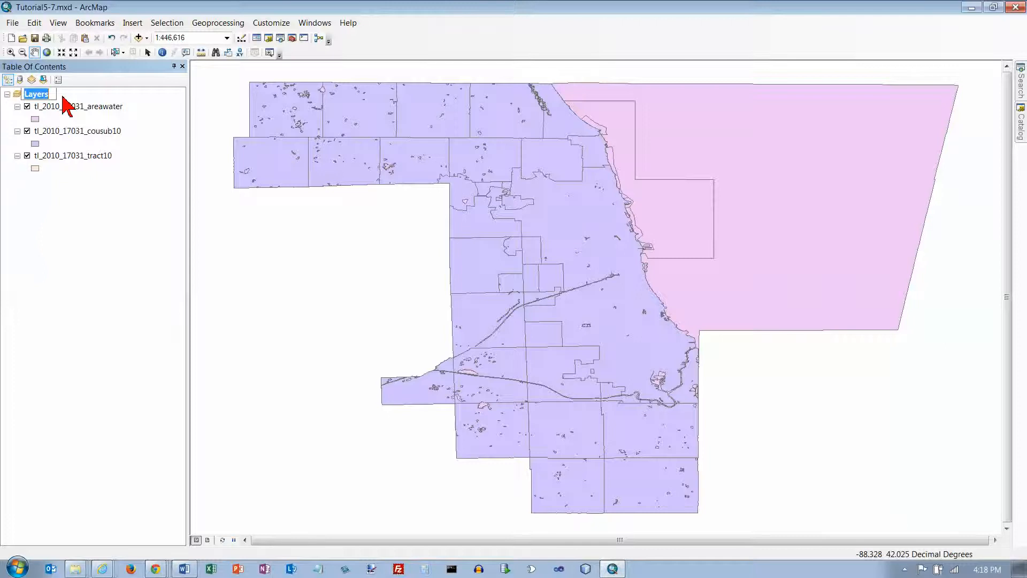
{"action": "type", "text": "Cook County"}
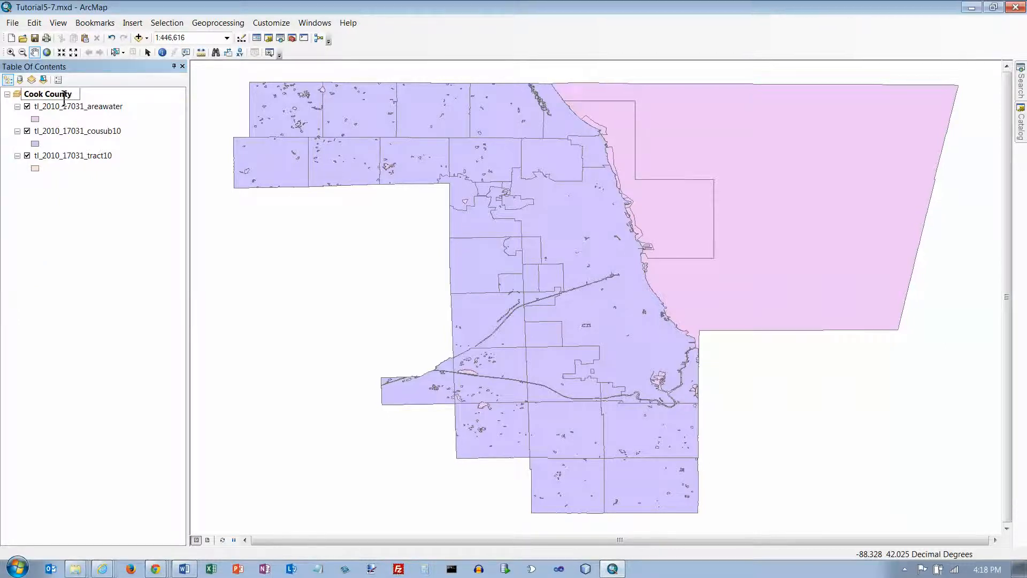
{"action": "type", "text": " Illion"}
{"action": "type", "text": "s"}
{"action": "key", "text": "BackSpace"}
{"action": "key", "text": "BackSpace"}
{"action": "key", "text": "BackSpace"}
{"action": "type", "text": "ois"}
{"action": "key", "text": "Return"}
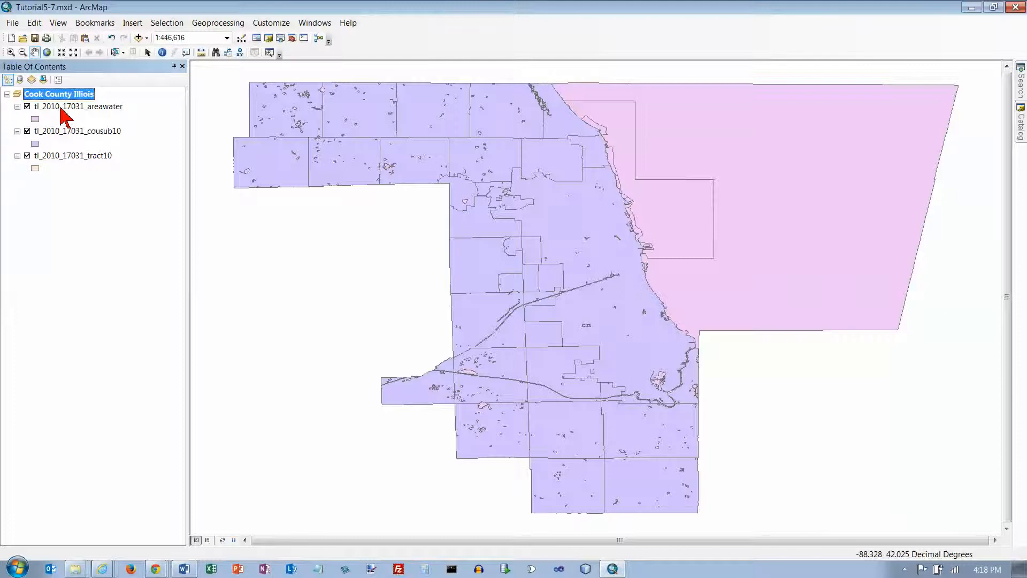
Rename the tl_2010_17031_areawater layer as Lakes and Rivers.
{"action": "right_click", "coordinate": [61, 107]}
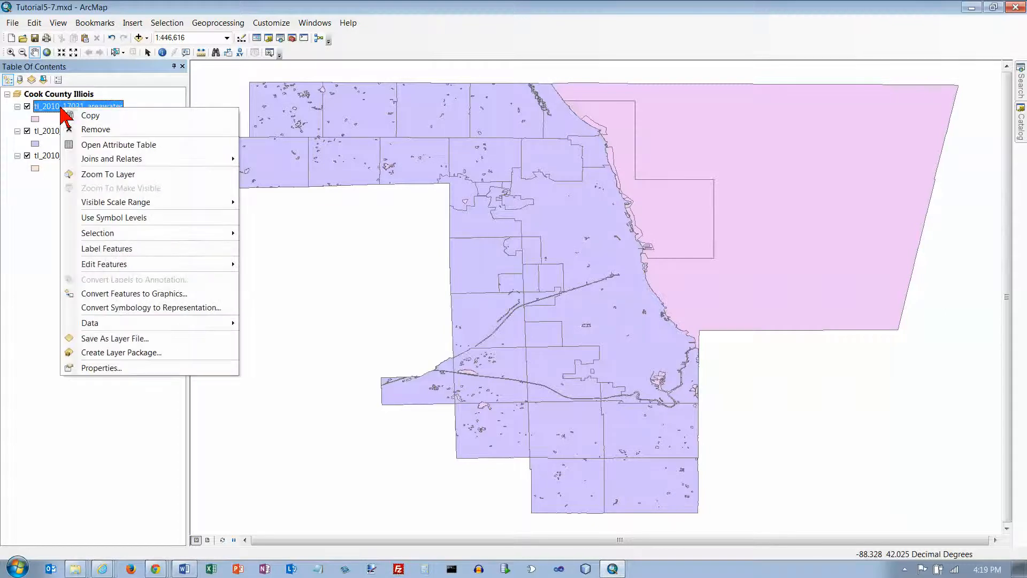
{"action": "left_click", "coordinate": [63, 108]}
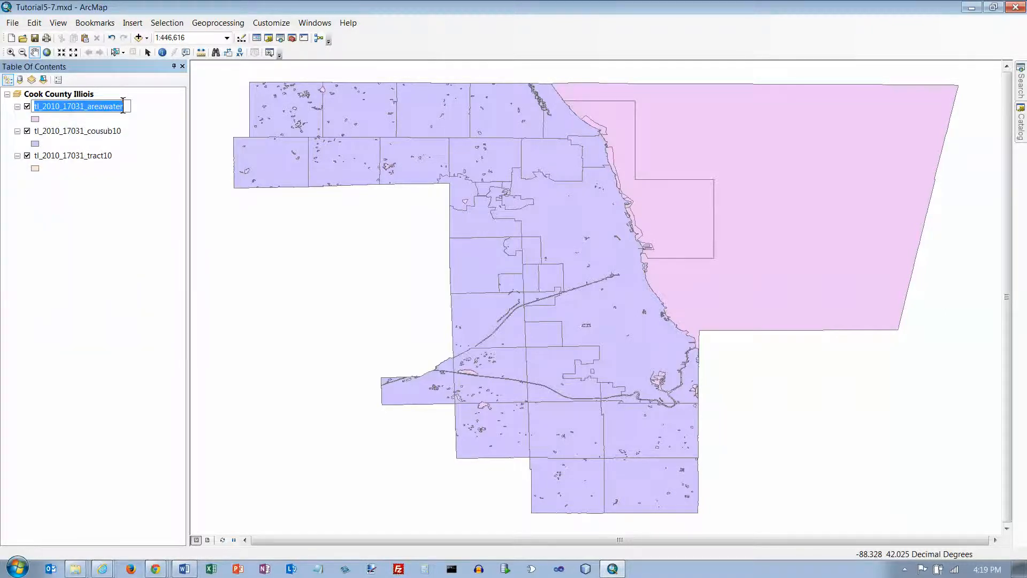
{"action": "type", "text": "Lakes and "}
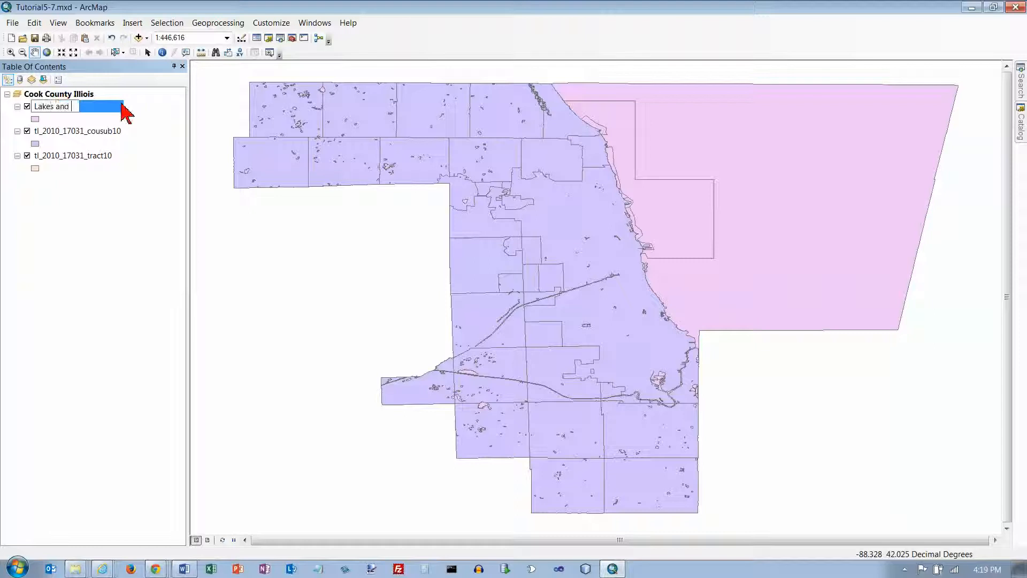
{"action": "type", "text": "Rivers"}
{"action": "key", "text": "Return"}
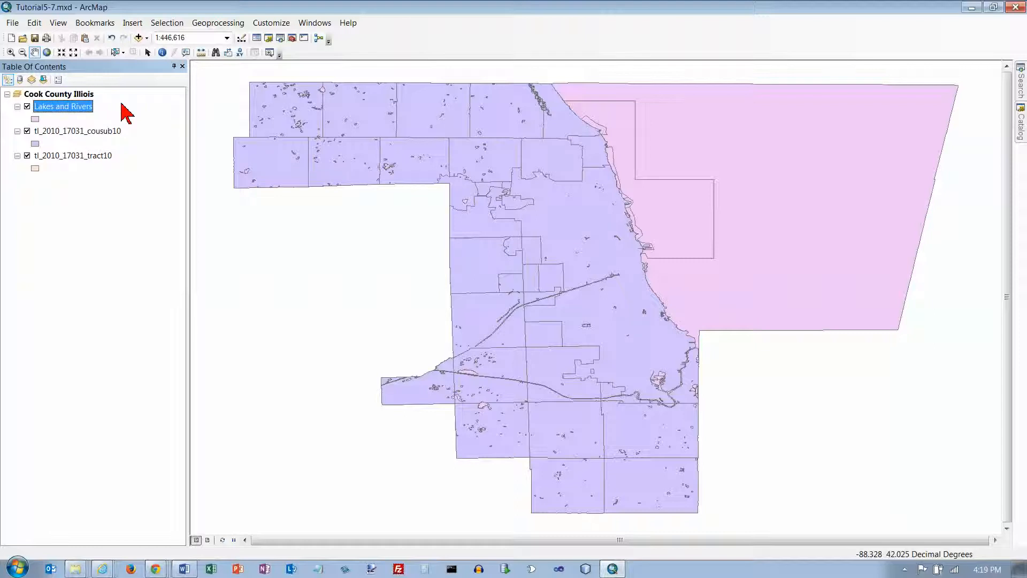
Rename the tl_2010_17031_cousub10 layer as County Subdivisions.
{"action": "right_click", "coordinate": [106, 133]}
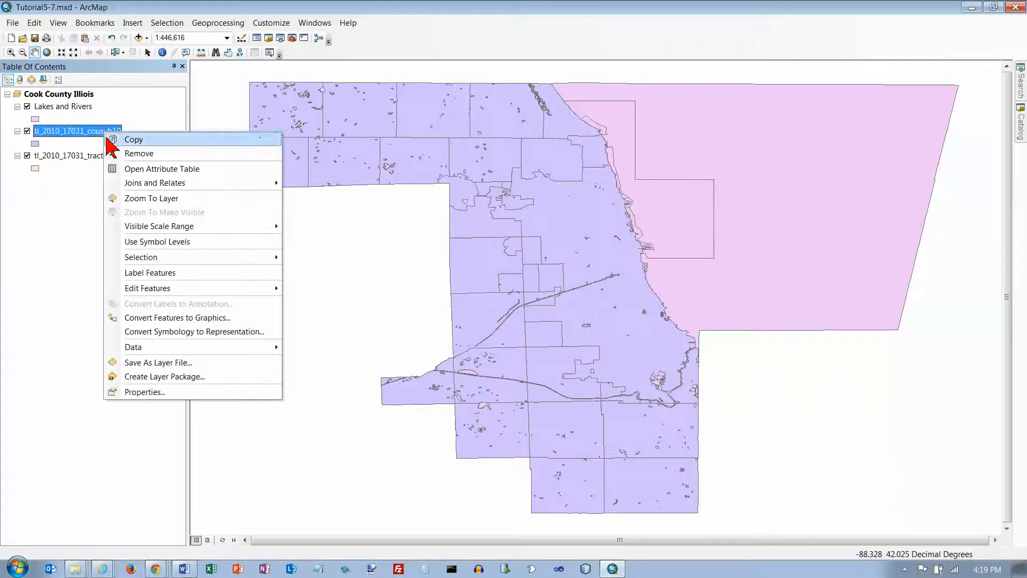
{"action": "left_click", "coordinate": [99, 132]}
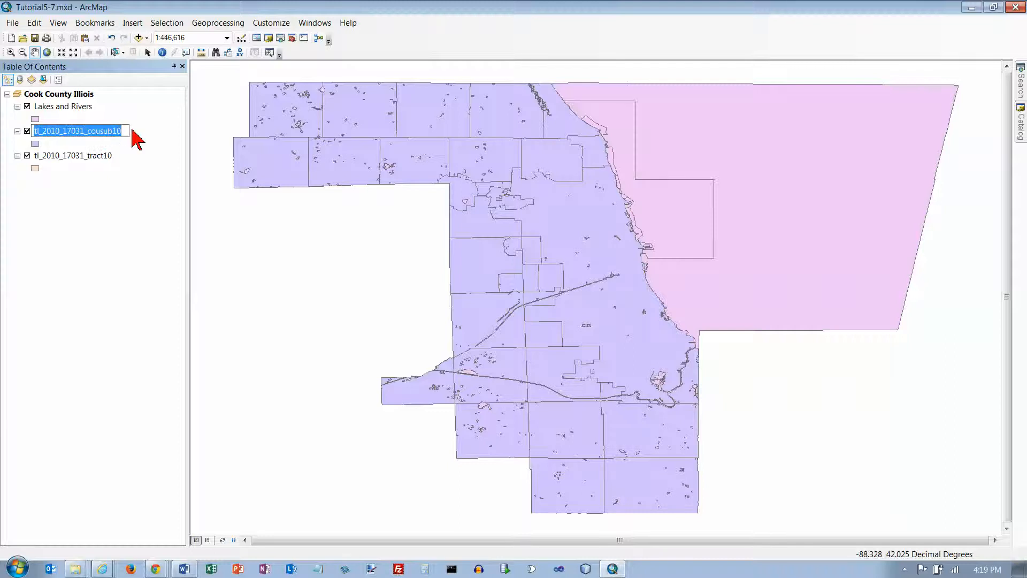
{"action": "type", "text": "County Subdivisions"}
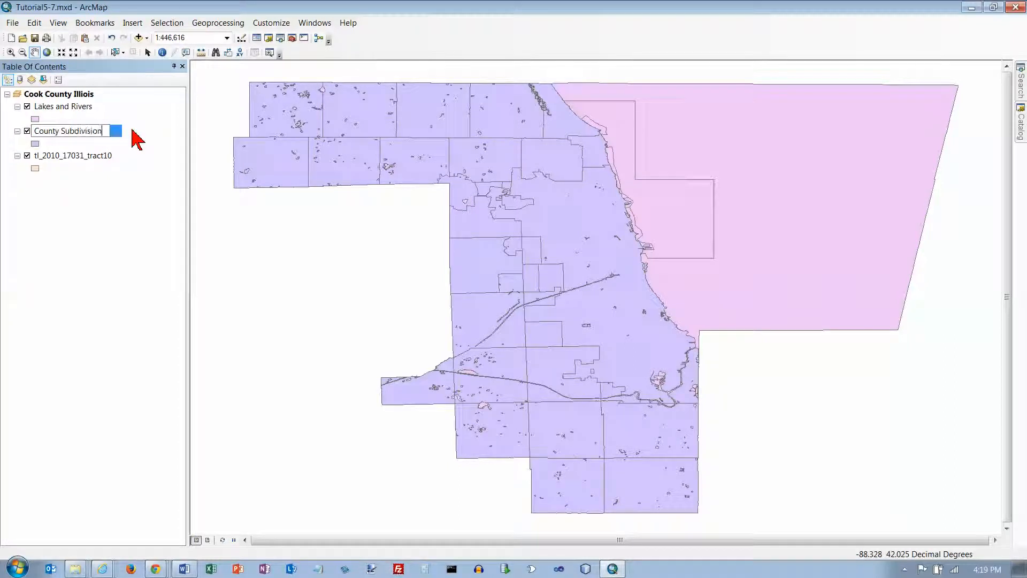
{"action": "key", "text": "Return"}
Rename the tl_2010_17031_tract10 layer as Tracts 2010.
{"action": "left_click", "coordinate": [99, 156]}
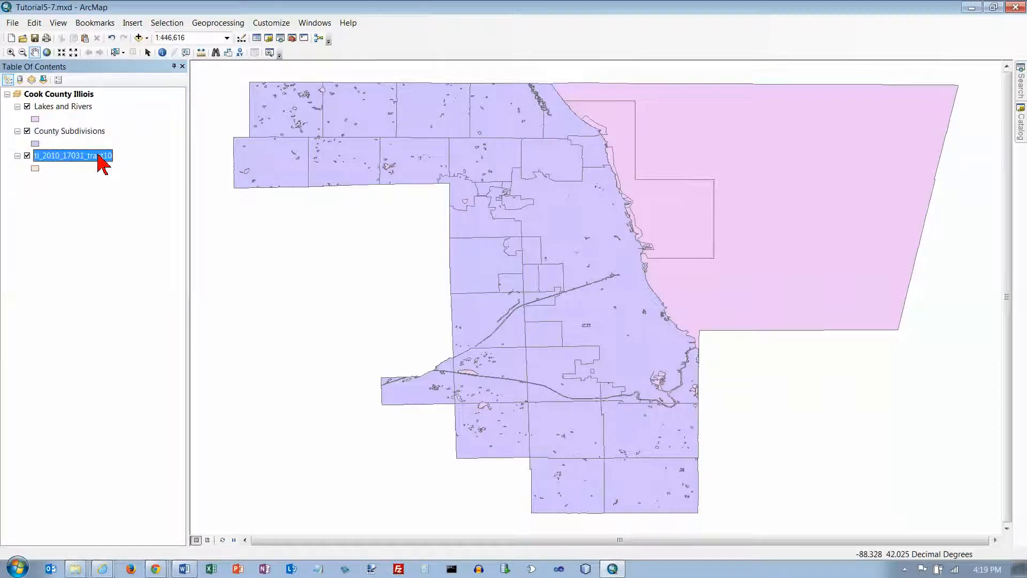
{"action": "left_click", "coordinate": [99, 156]}
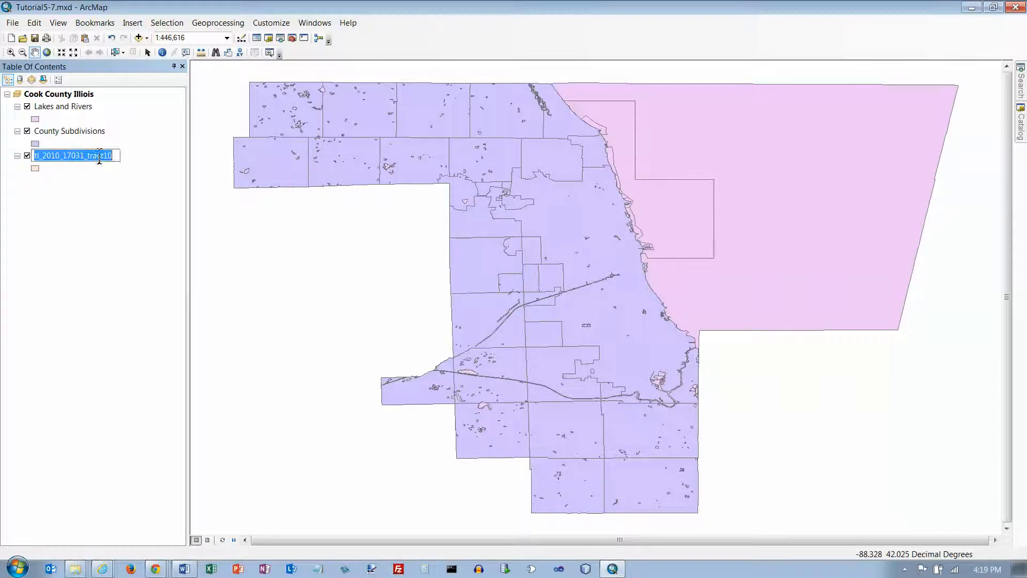
{"action": "type", "text": "Tracts 2010"}
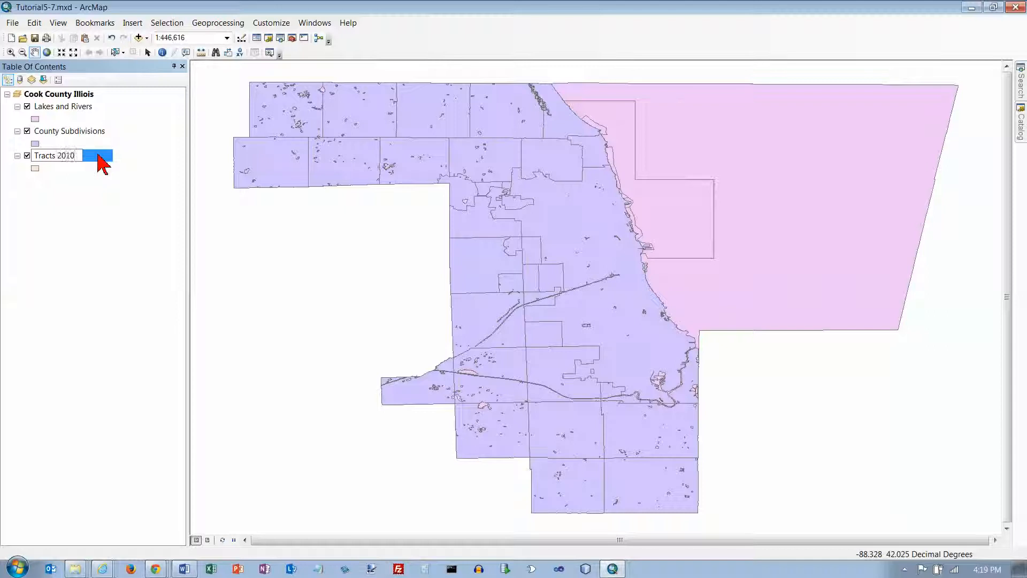
{"action": "key", "text": "Return"}
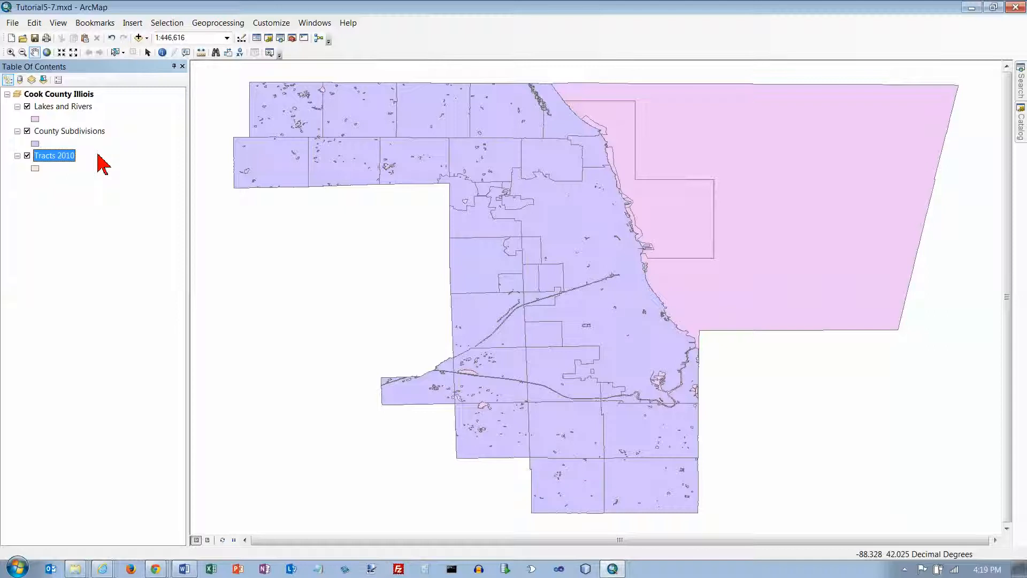
Give County Subdivisions the Hollow symbol with an outline width of 2 and move the layer above Lakes and Rivers.
{"action": "left_click", "coordinate": [76, 133]}
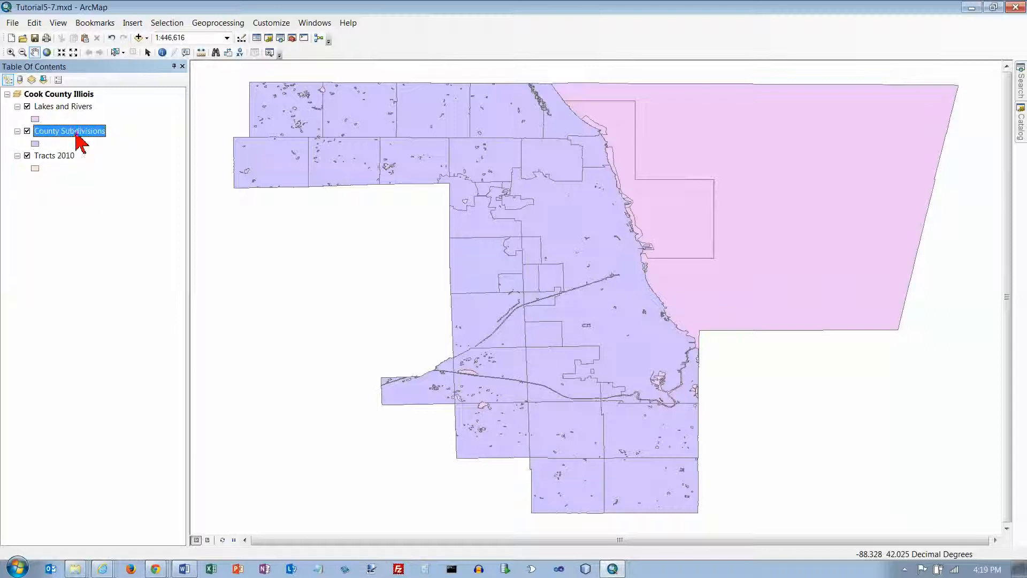
{"action": "double_click", "coordinate": [37, 144]}
{"action": "left_click", "coordinate": [266, 206]}
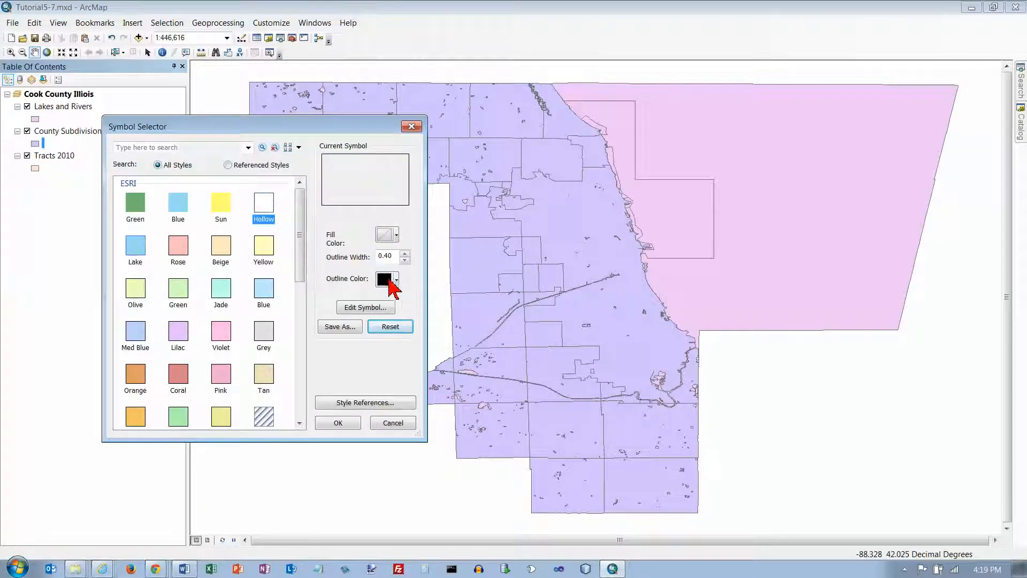
{"action": "left_click", "coordinate": [405, 254]}
{"action": "left_click", "coordinate": [405, 254]}
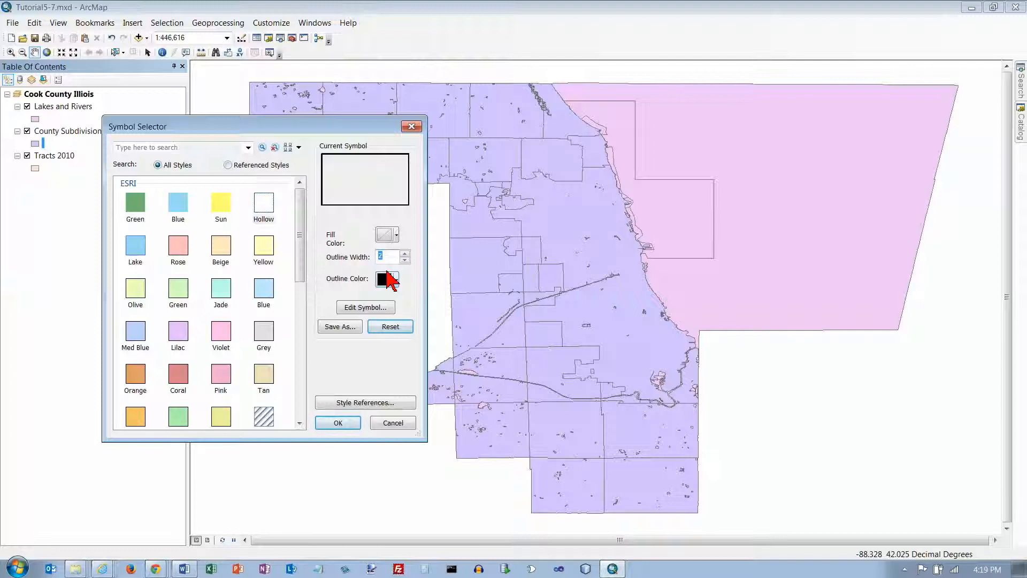
{"action": "left_click", "coordinate": [340, 424]}
{"action": "left_click_drag", "start_coordinate": [64, 133], "coordinate": [62, 105]}
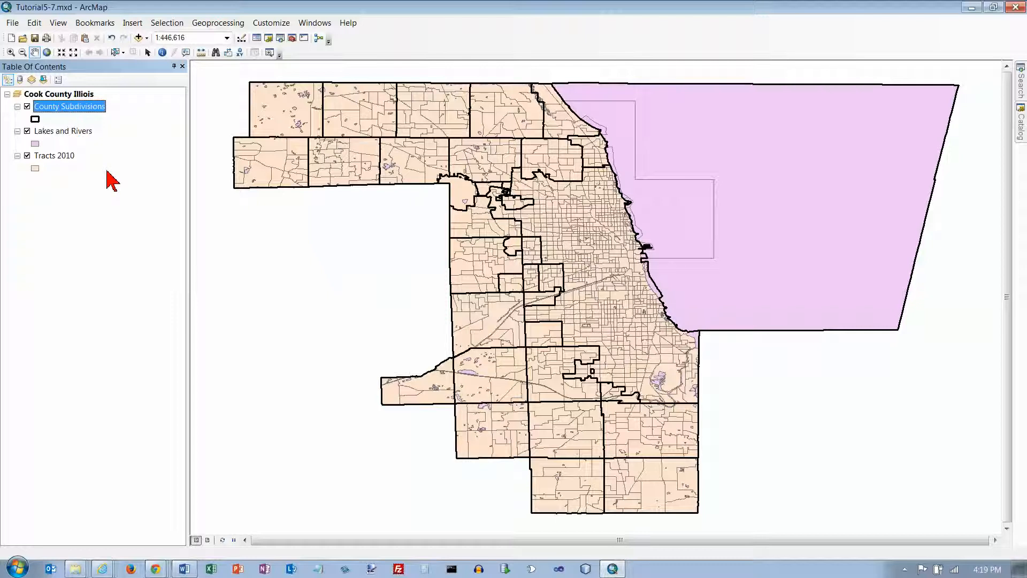
Symbolize Lakes and Rivers with the Lake fill symbol and no outline color.
{"action": "left_click", "coordinate": [36, 143]}
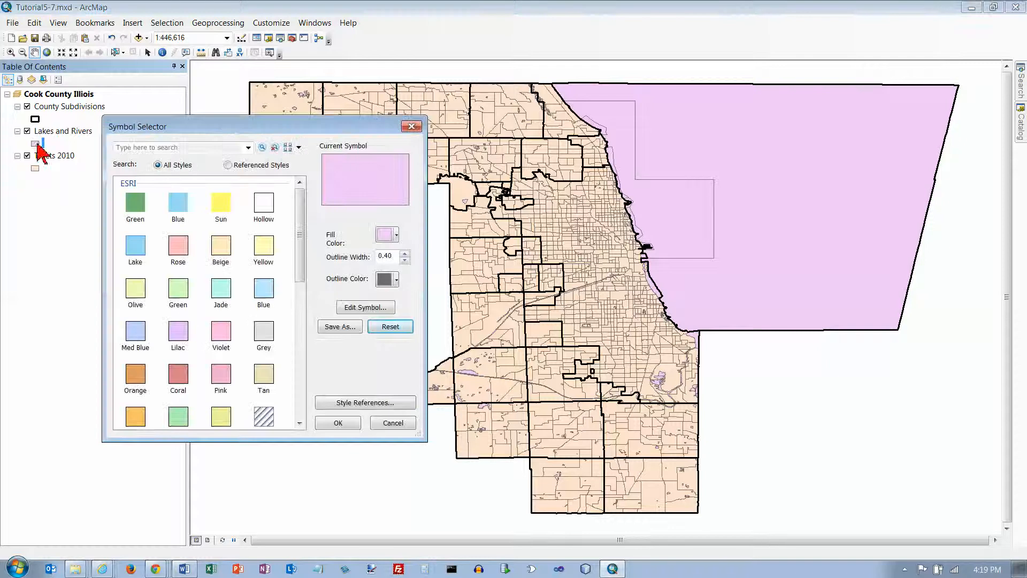
{"action": "left_click", "coordinate": [138, 252]}
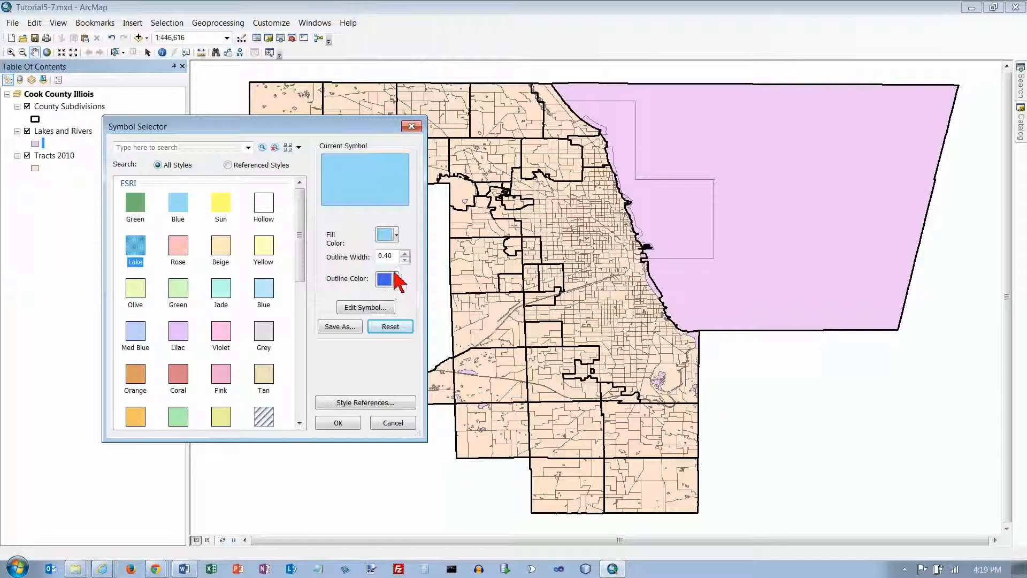
{"action": "left_click", "coordinate": [395, 279]}
{"action": "left_click", "coordinate": [399, 298]}
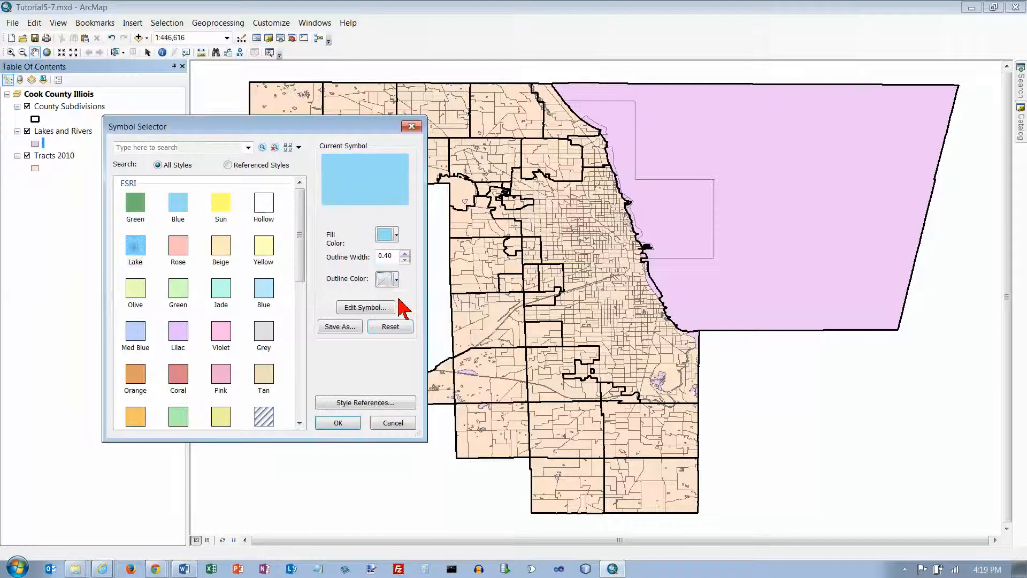
{"action": "left_click", "coordinate": [343, 426]}
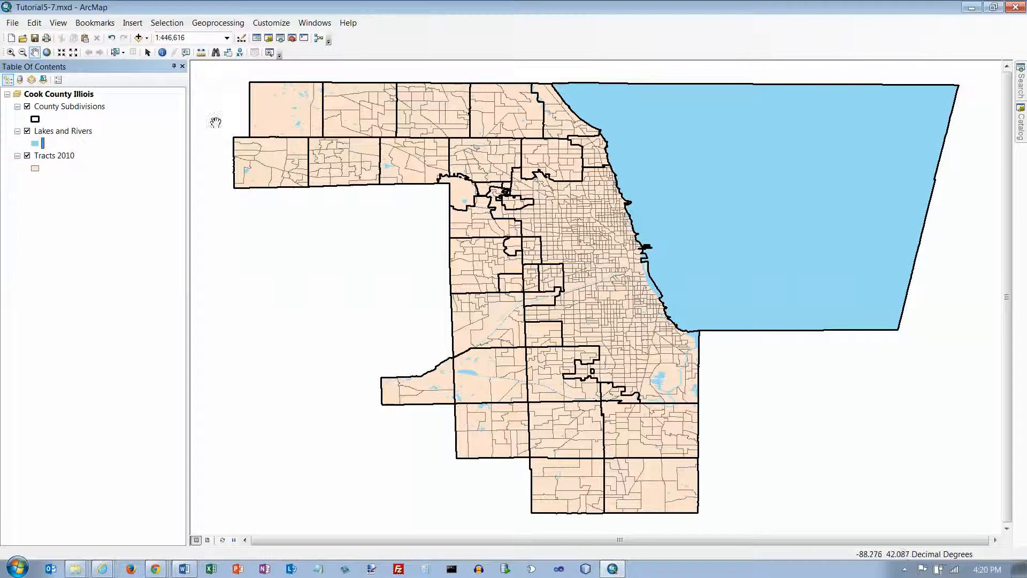
List the layers by source and review the Tracts 2010 attribute table sorted ascending by GEOID10, closing it when done.
{"action": "left_click", "coordinate": [20, 80]}
{"action": "left_click", "coordinate": [67, 193]}
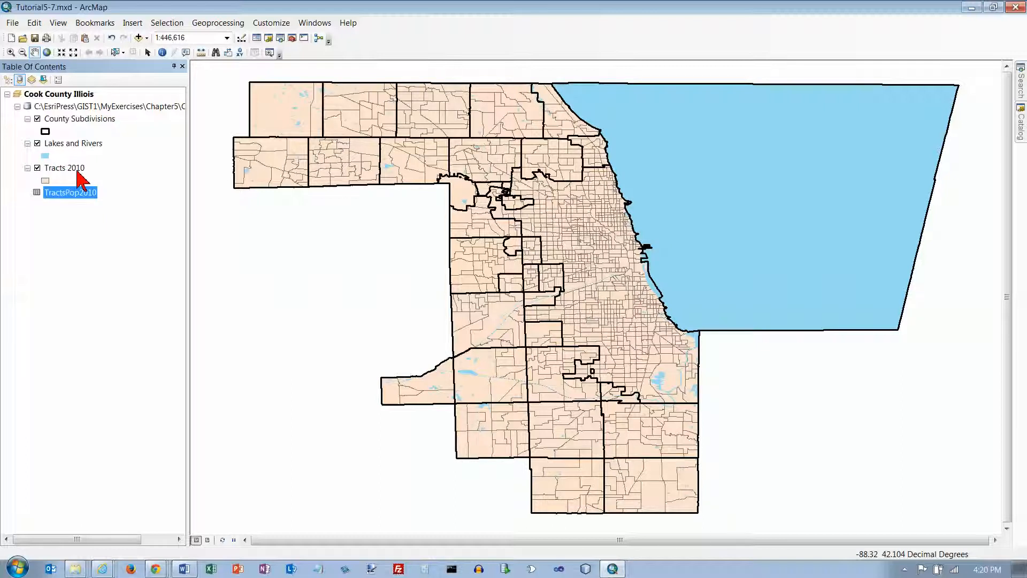
{"action": "right_click", "coordinate": [74, 170]}
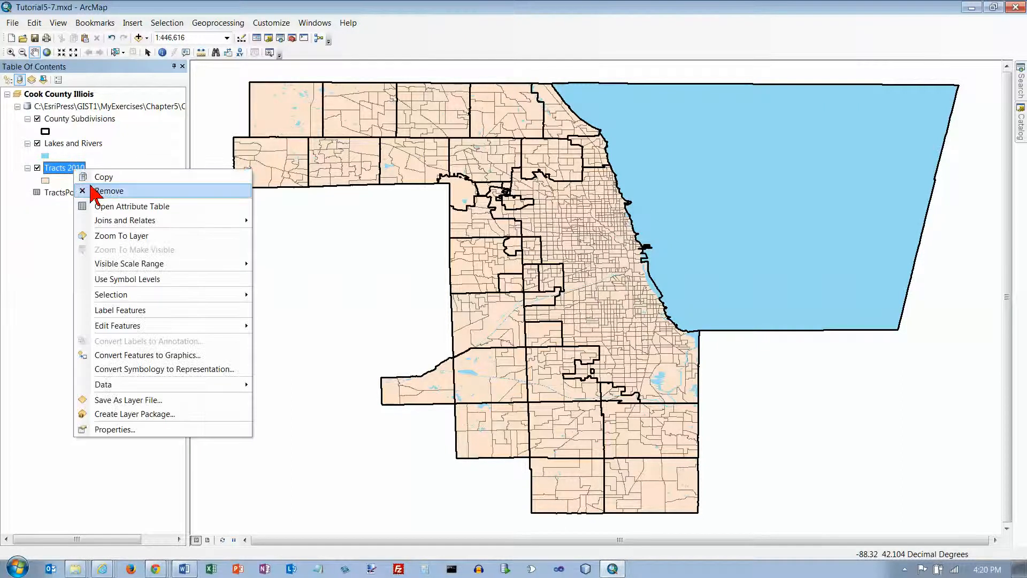
{"action": "left_click", "coordinate": [110, 207]}
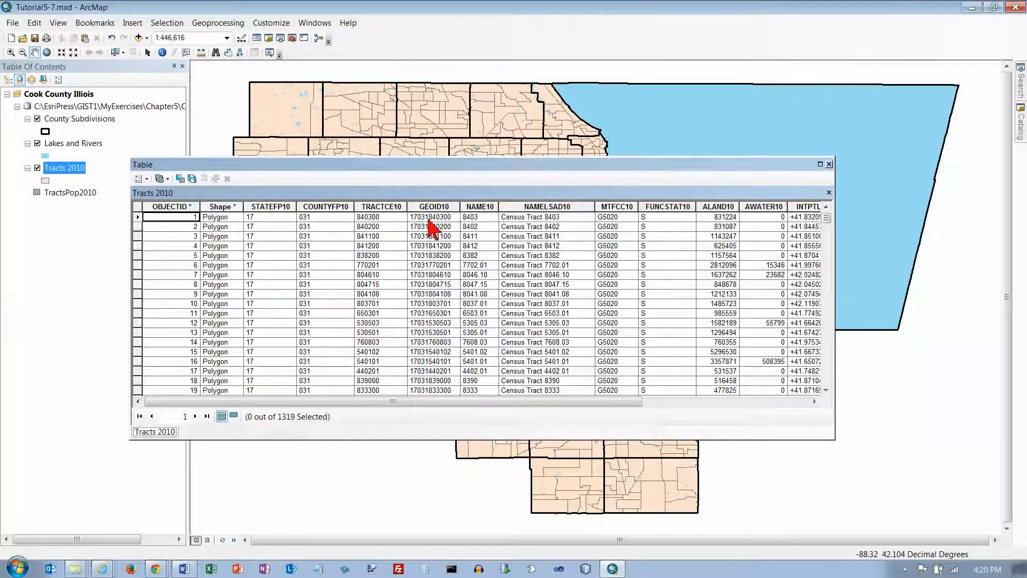
{"action": "left_click", "coordinate": [434, 207]}
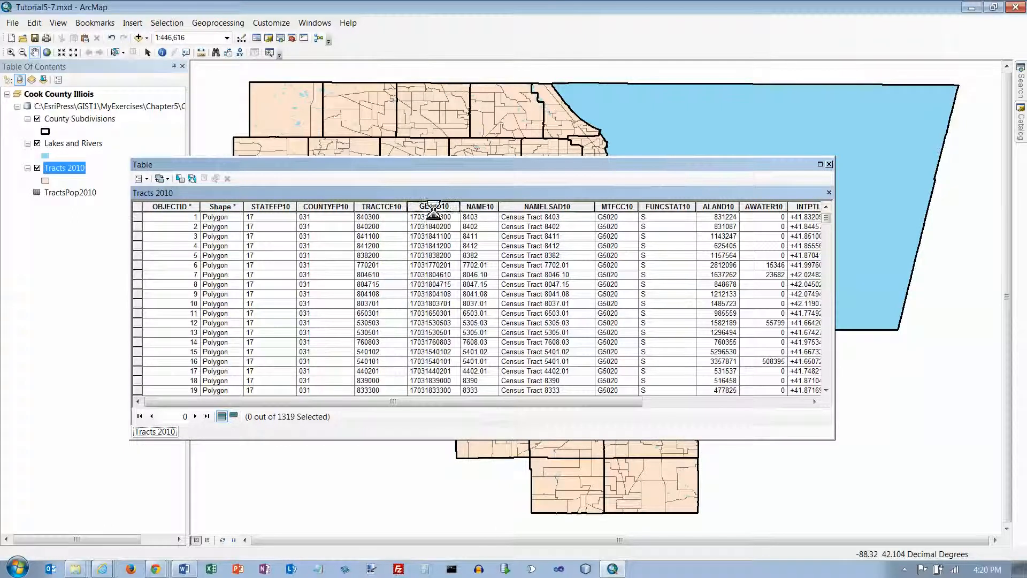
{"action": "right_click", "coordinate": [434, 208]}
{"action": "left_click", "coordinate": [465, 219]}
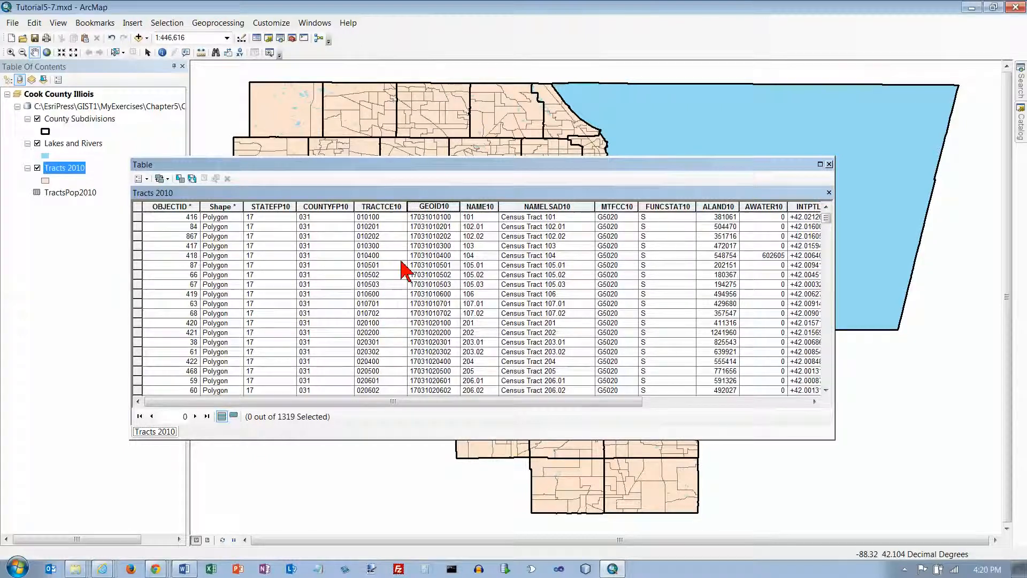
{"action": "left_click", "coordinate": [829, 164]}
Open the TractsPop2010 table, examine its ID2 values as a match for the tract IDs, and close it.
{"action": "right_click", "coordinate": [73, 193]}
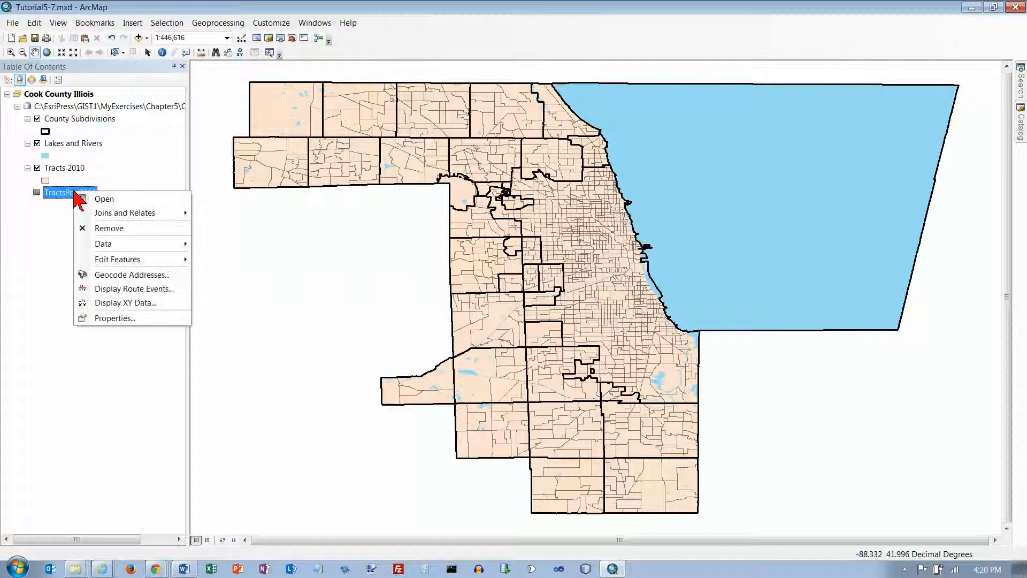
{"action": "left_click", "coordinate": [99, 200]}
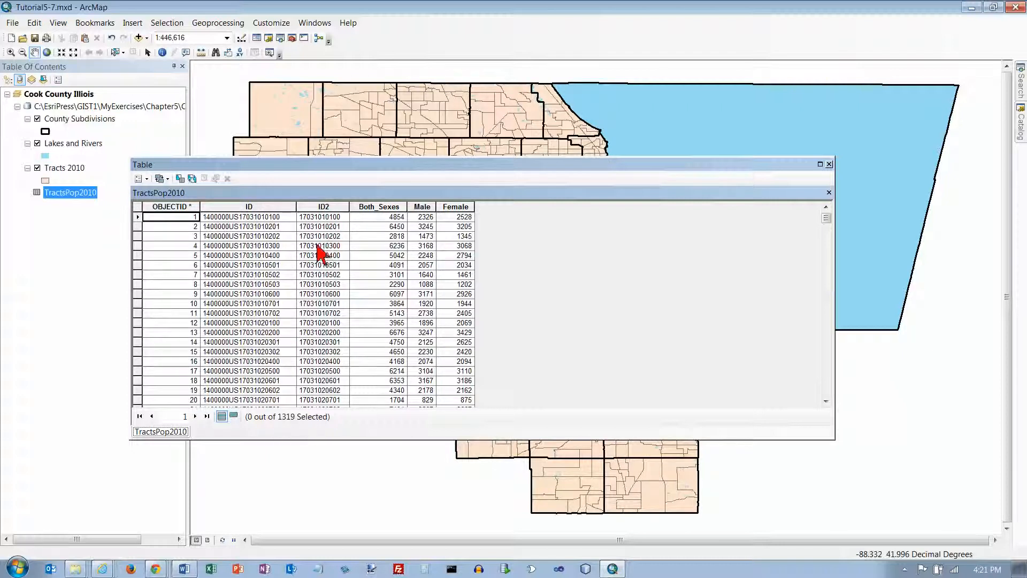
{"action": "left_click", "coordinate": [829, 165]}
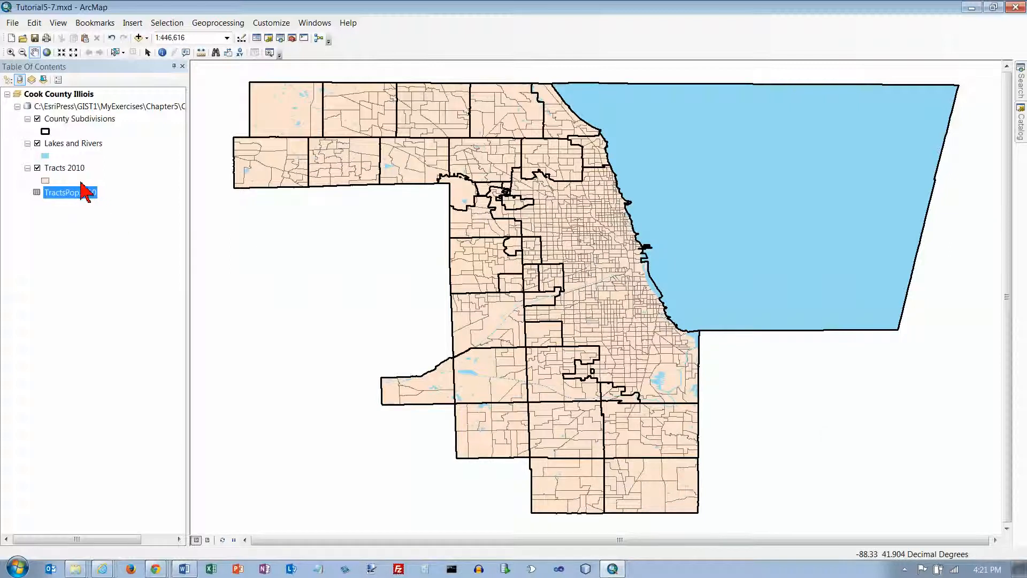
Join the TractsPop2010 table to Tracts 2010, matching GEOID10 to ID2 and keeping all records, and validate the join before applying it.
{"action": "right_click", "coordinate": [75, 168]}
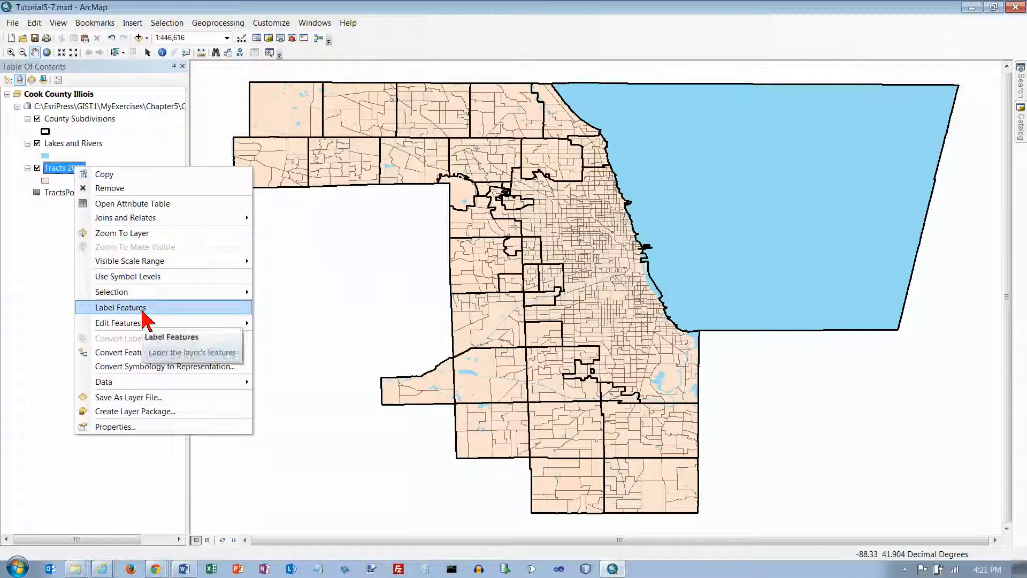
{"action": "mouse_move", "coordinate": [155, 219]}
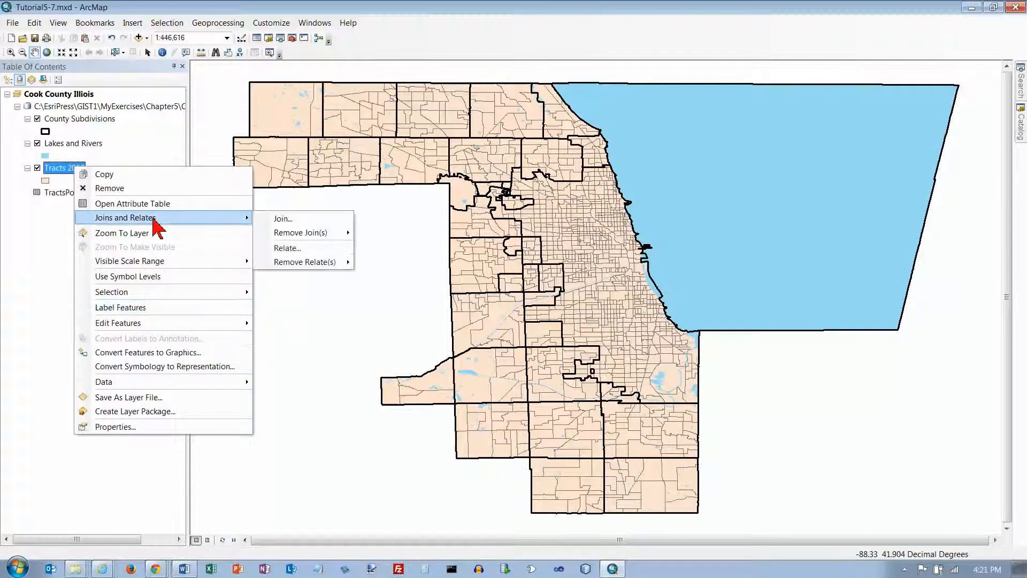
{"action": "left_click", "coordinate": [275, 220]}
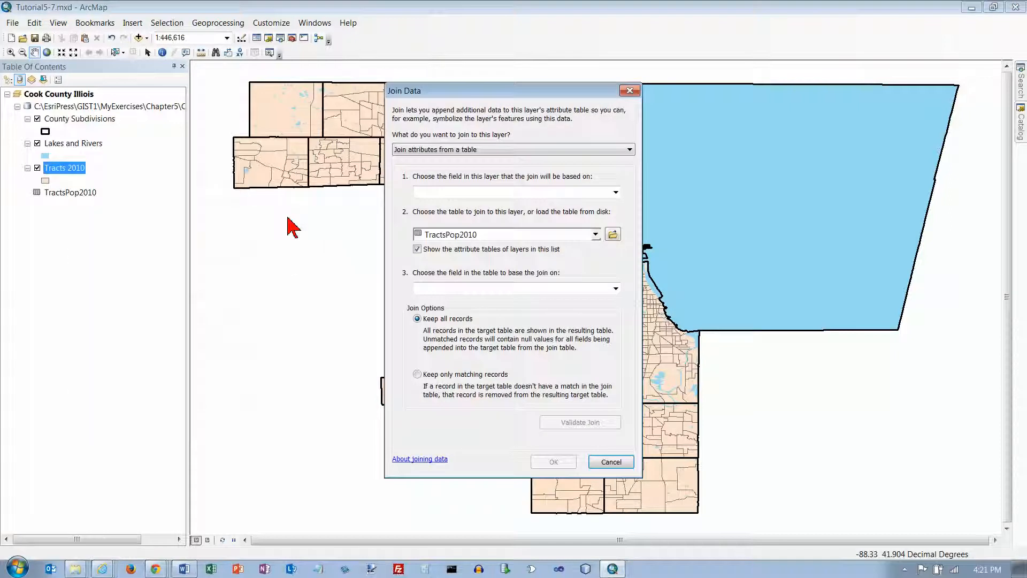
{"action": "left_click", "coordinate": [526, 192]}
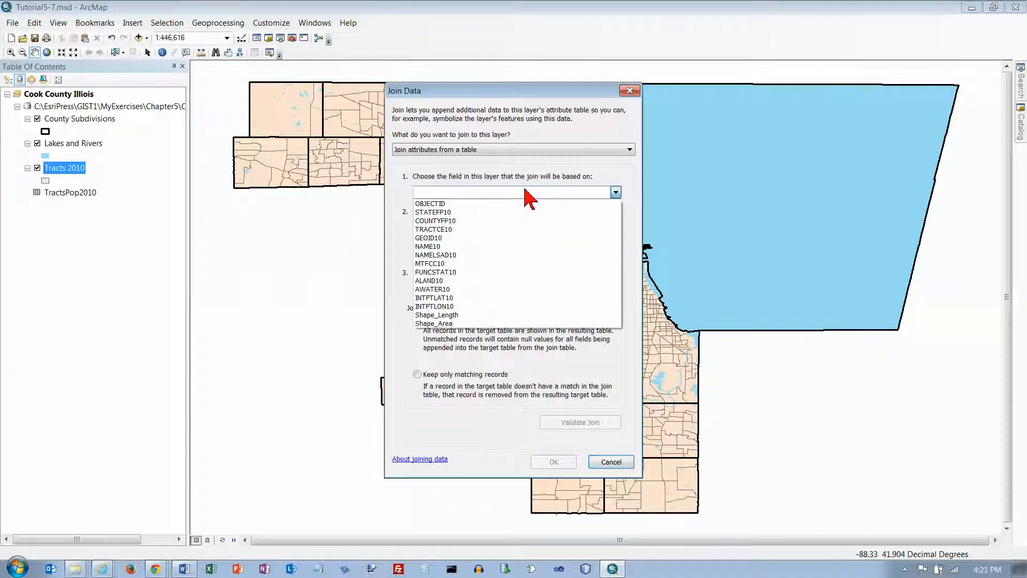
{"action": "left_click", "coordinate": [443, 239]}
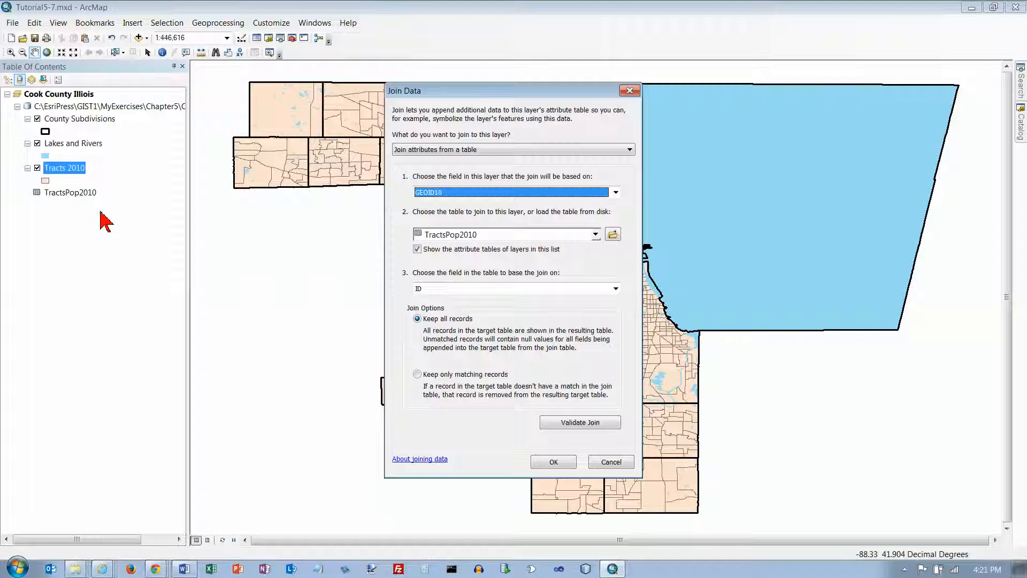
{"action": "left_click", "coordinate": [616, 289]}
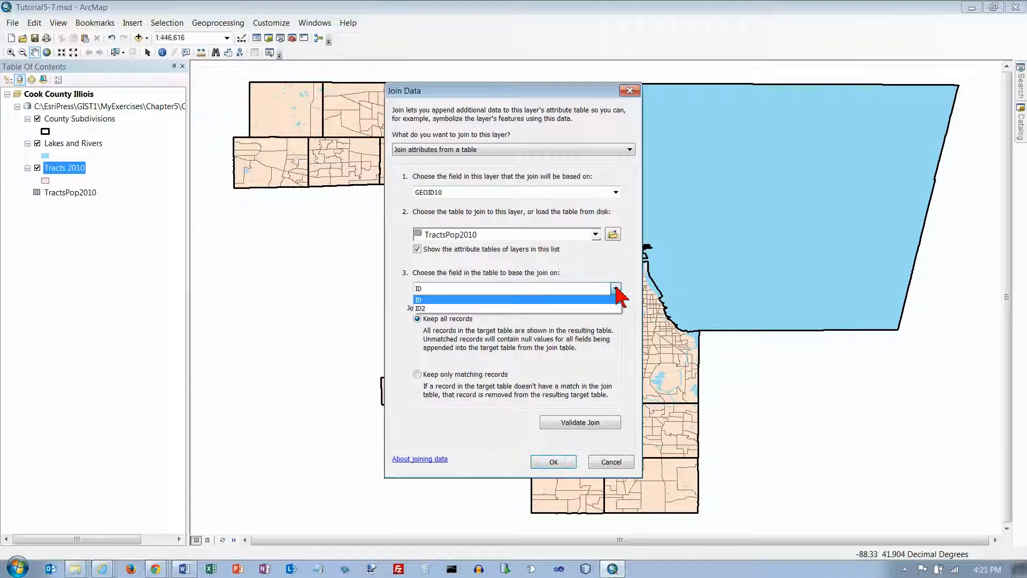
{"action": "left_click", "coordinate": [460, 309]}
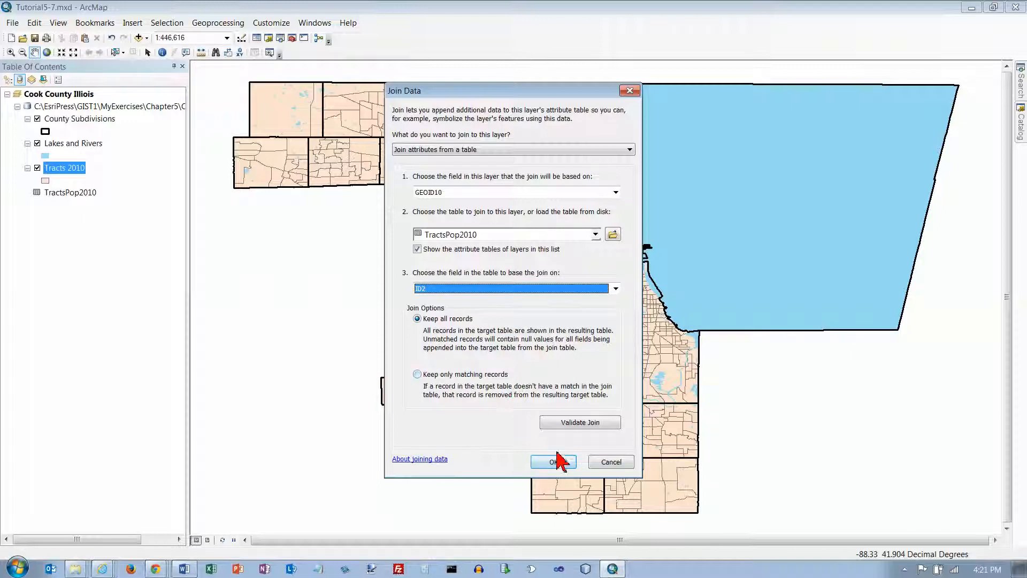
{"action": "left_click", "coordinate": [581, 424]}
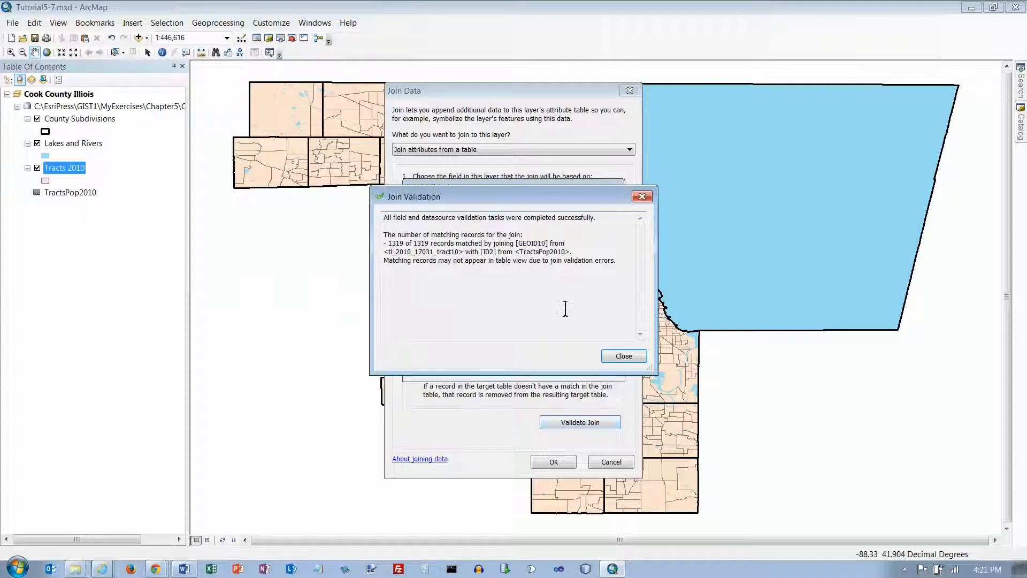
{"action": "left_click", "coordinate": [622, 357]}
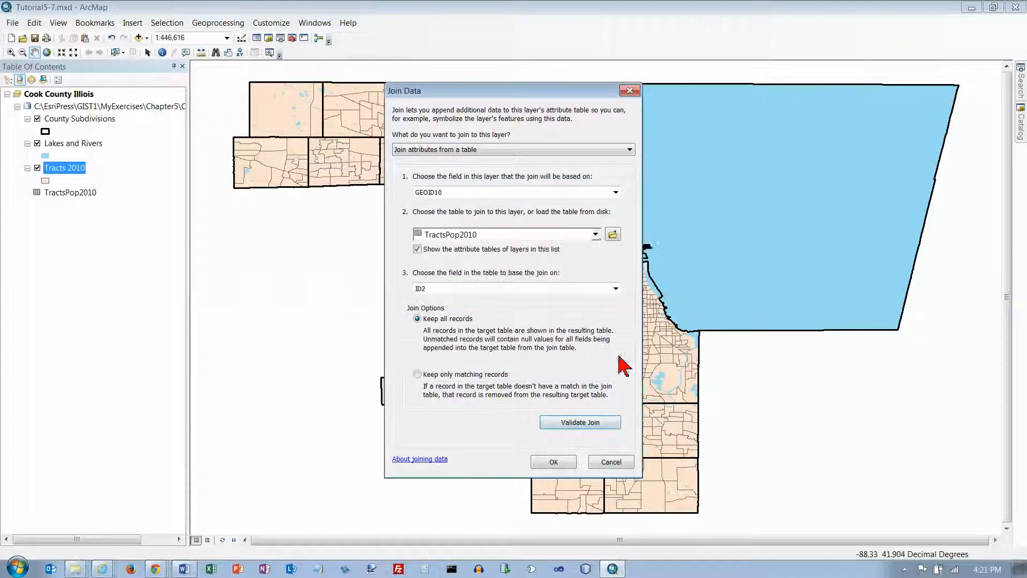
{"action": "left_click", "coordinate": [555, 464]}
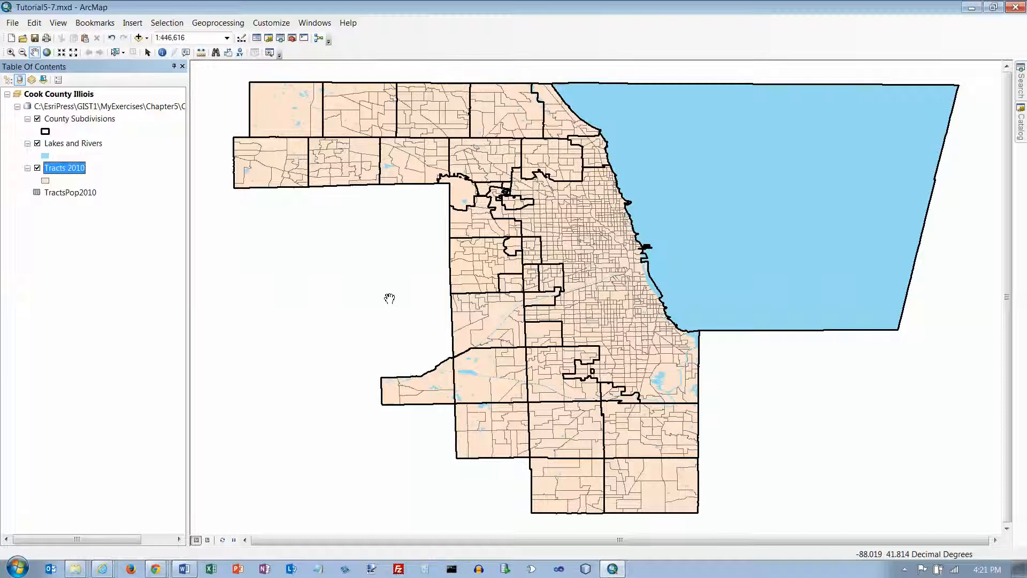
Open the Tracts 2010 attribute table, examine the joined population columns at its far end, and close it.
{"action": "right_click", "coordinate": [75, 173]}
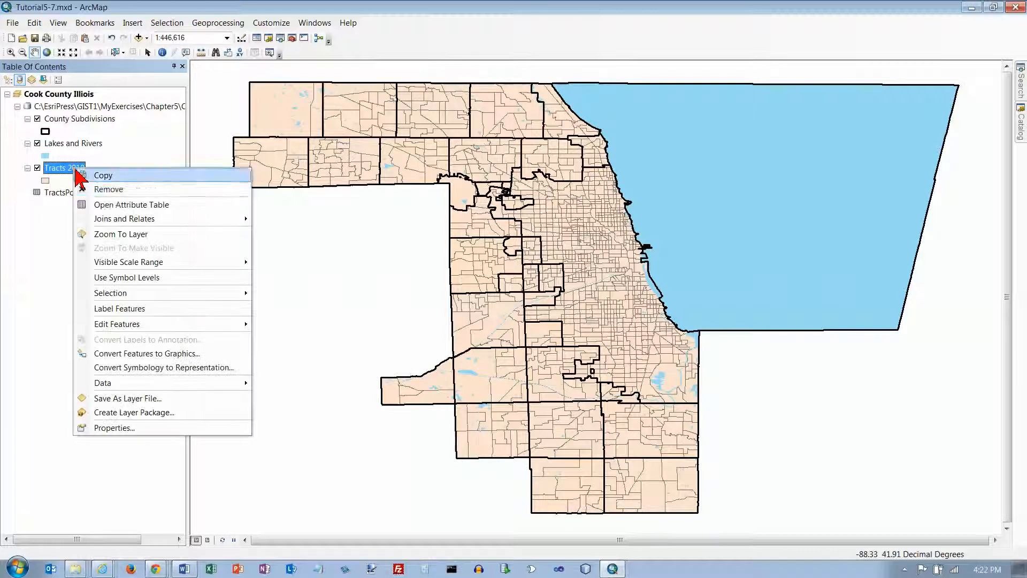
{"action": "left_click", "coordinate": [114, 205]}
{"action": "left_click_drag", "start_coordinate": [463, 403], "coordinate": [771, 394]}
{"action": "left_click_drag", "start_coordinate": [581, 207], "coordinate": [777, 213]}
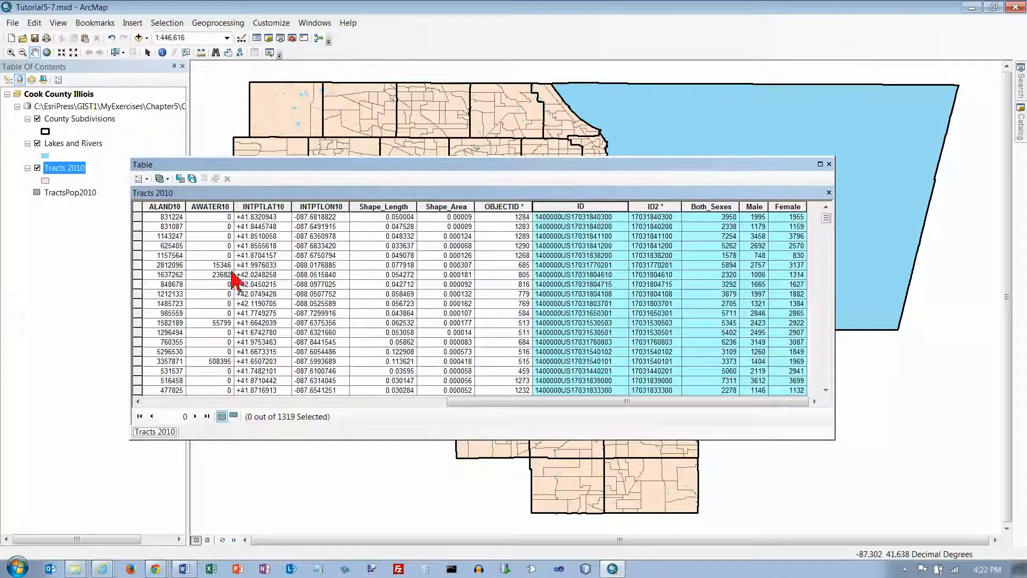
{"action": "left_click", "coordinate": [829, 164]}
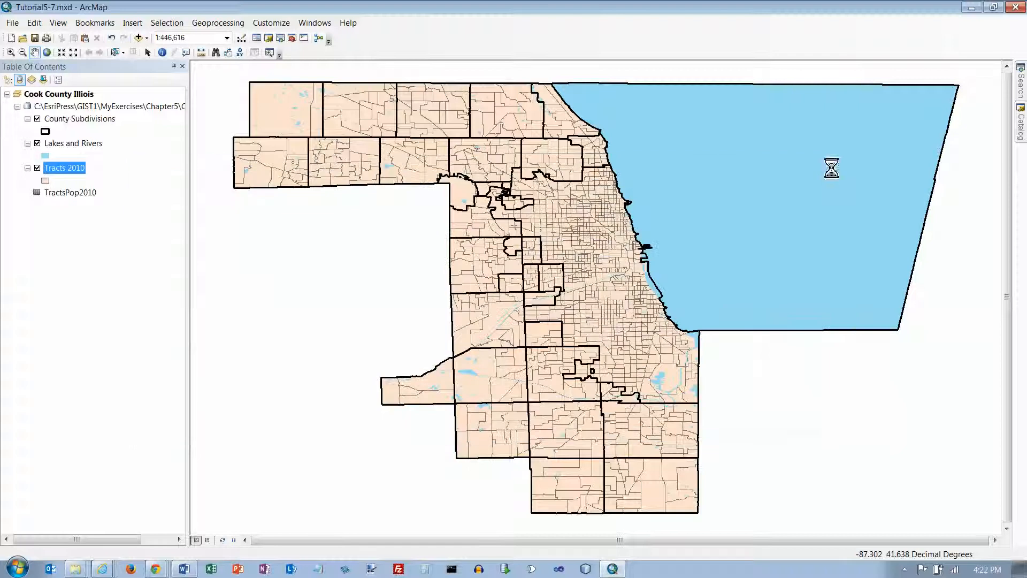